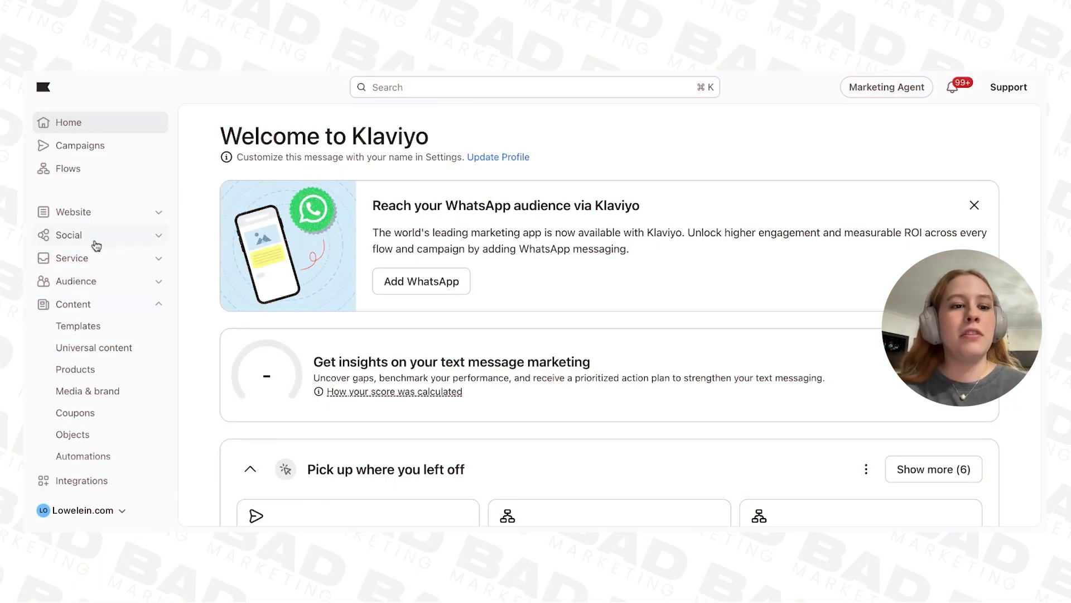
# Step: Create a new email template from the Templates library, keeping the default template name
pyautogui.scroll(-1, 112, 330)
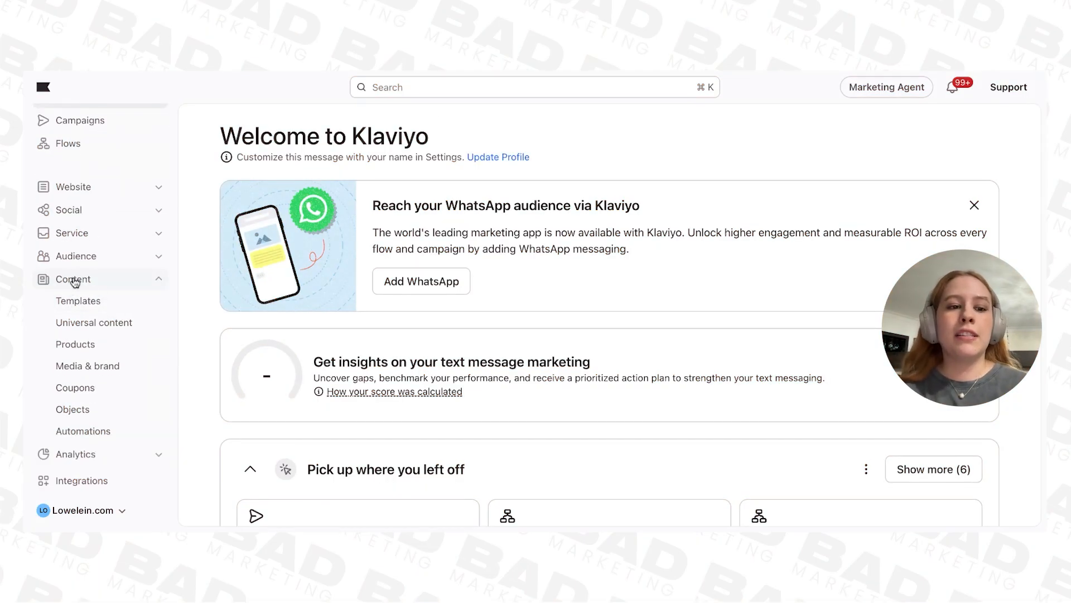
pyautogui.click(85, 303)
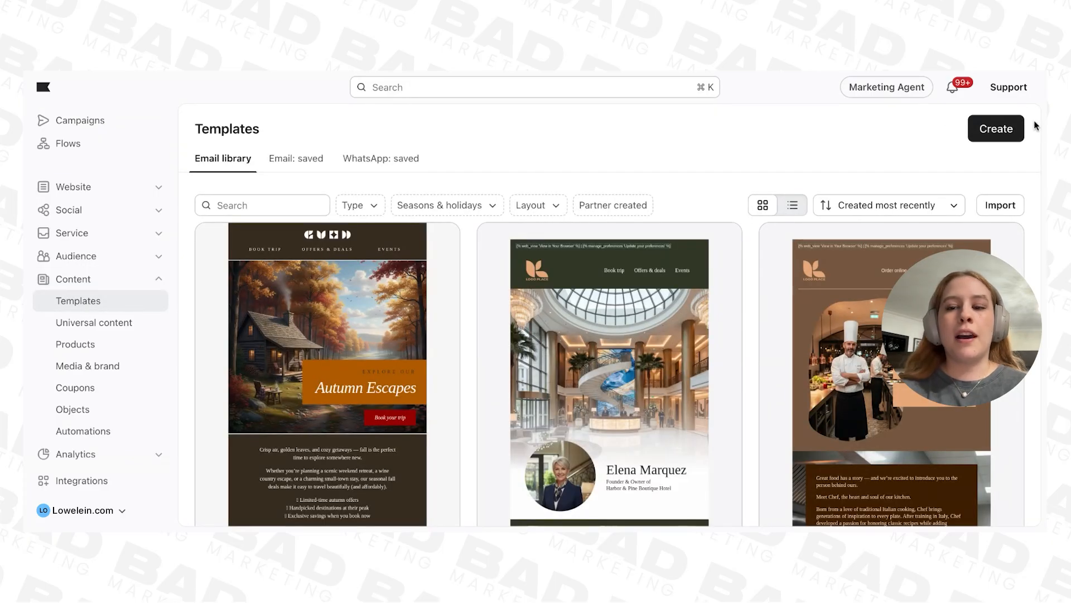
pyautogui.click(997, 137)
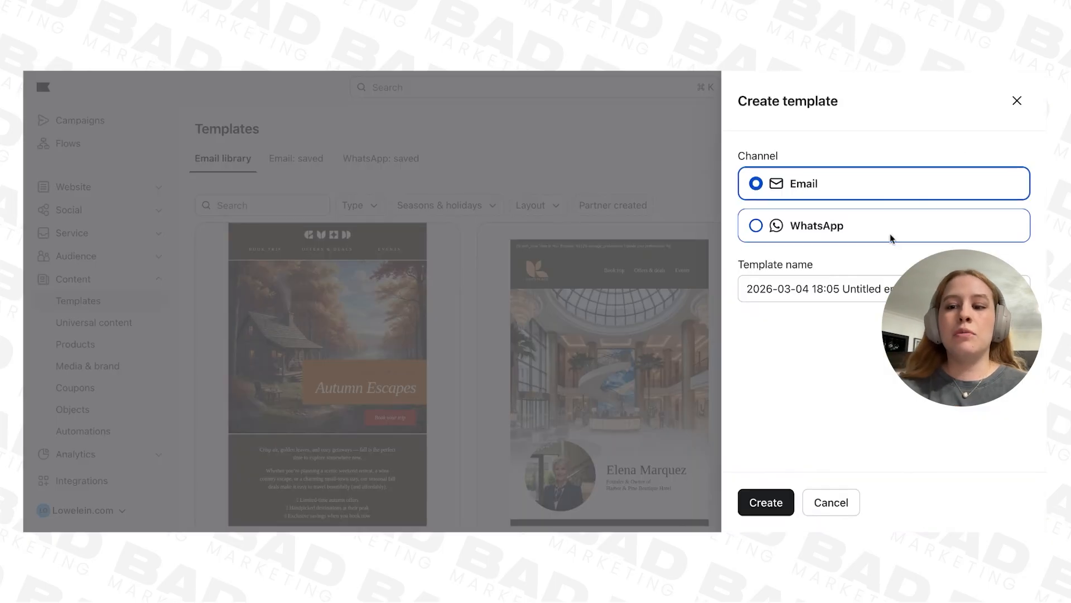
pyautogui.click(767, 504)
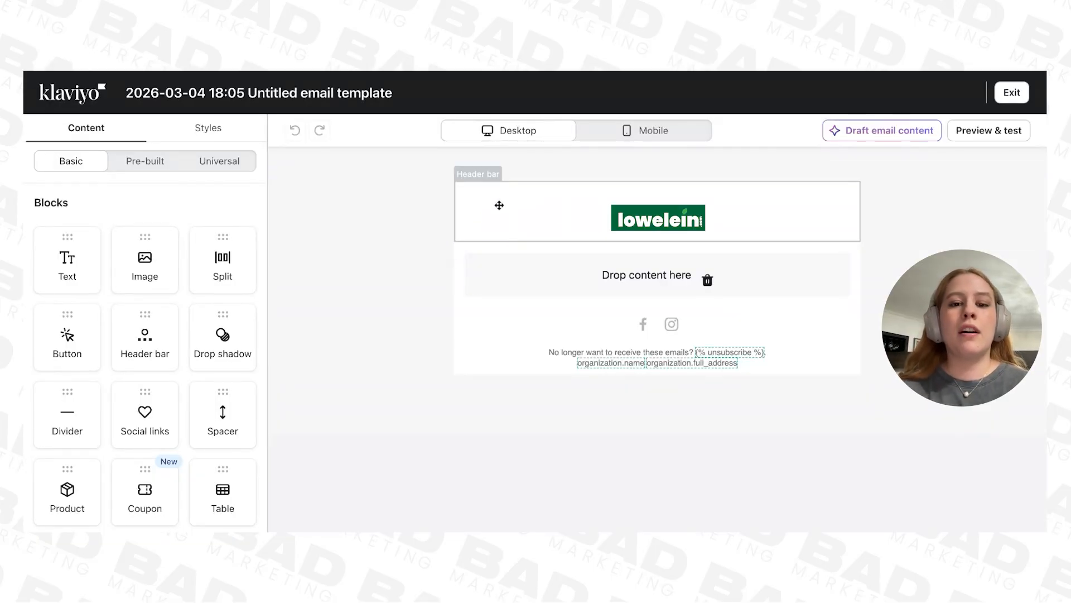
# Step: Delete the default header bar and put an image block with the LOGO HEADER.5 picture in its place
pyautogui.click(469, 224)
pyautogui.click(443, 247)
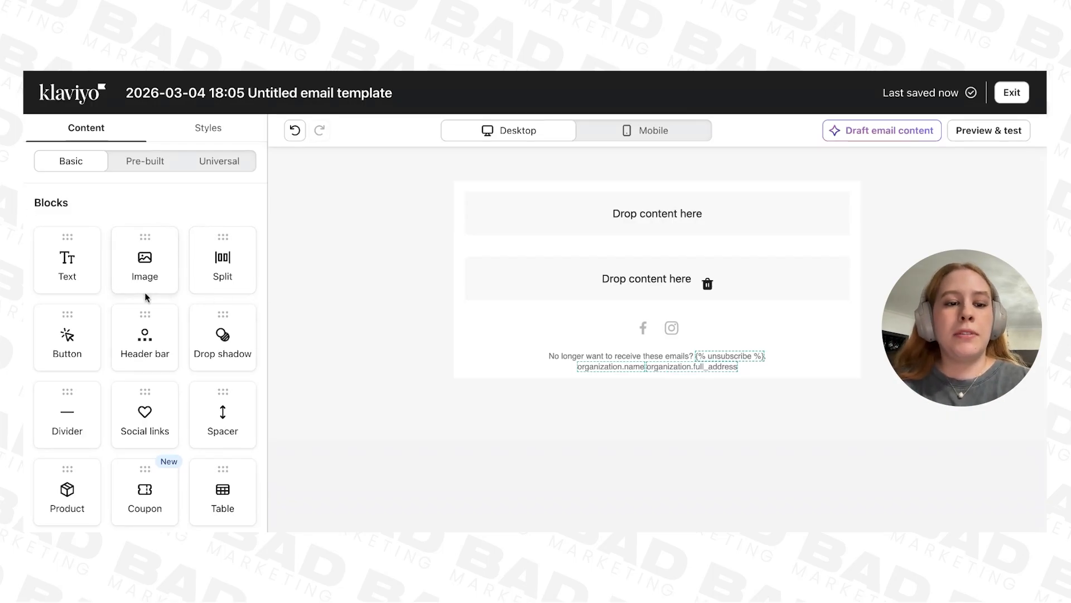
pyautogui.scroll(-1, 137, 300)
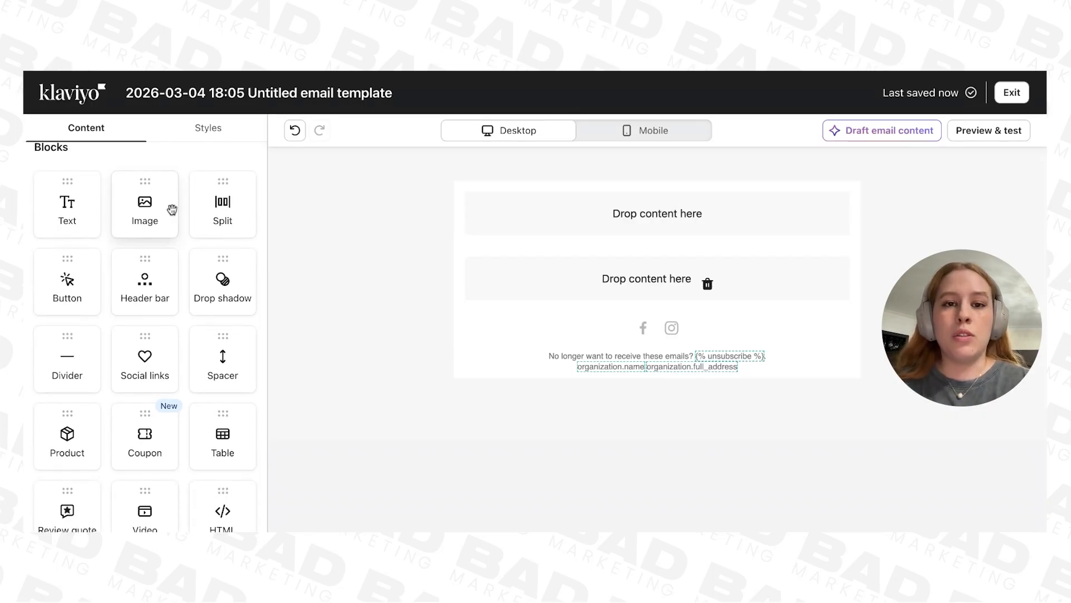
pyautogui.moveTo(145, 206); pyautogui.dragTo(531, 215)
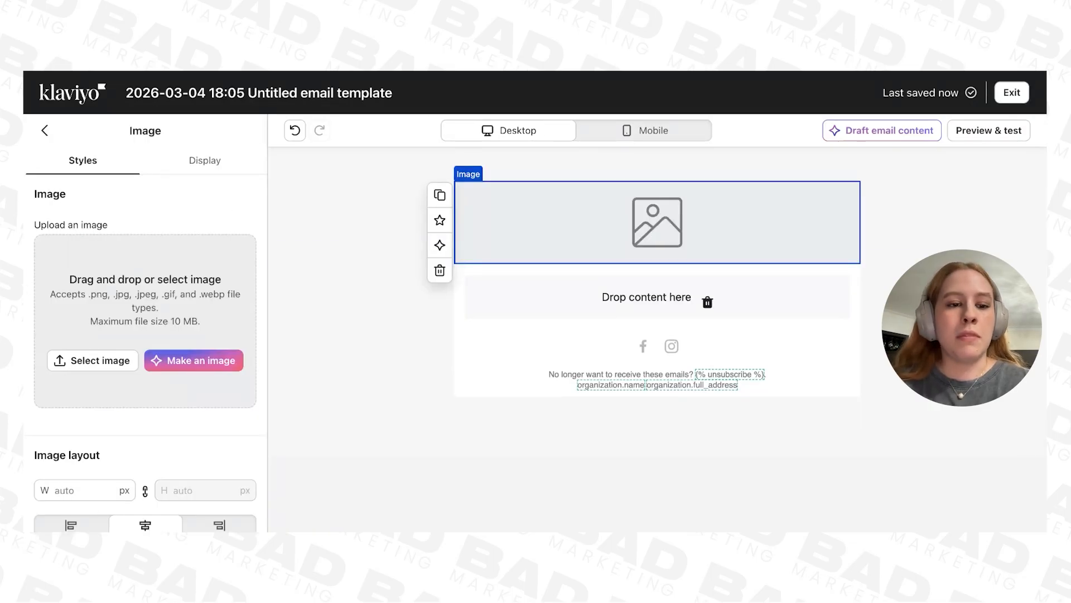
pyautogui.moveTo(145, 404); pyautogui.dragTo(145, 321)
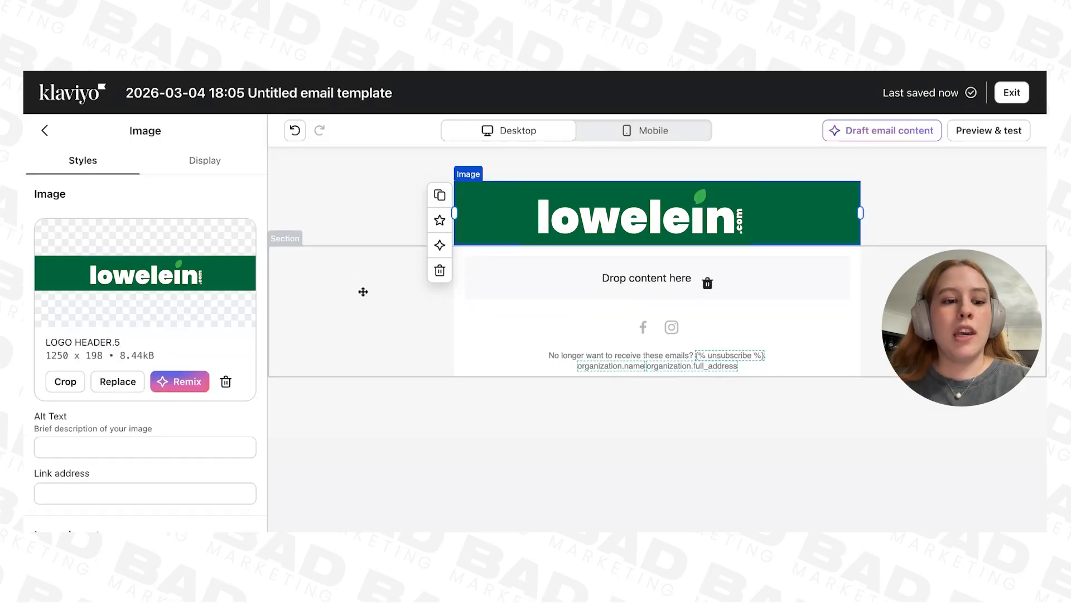
pyautogui.click(44, 130)
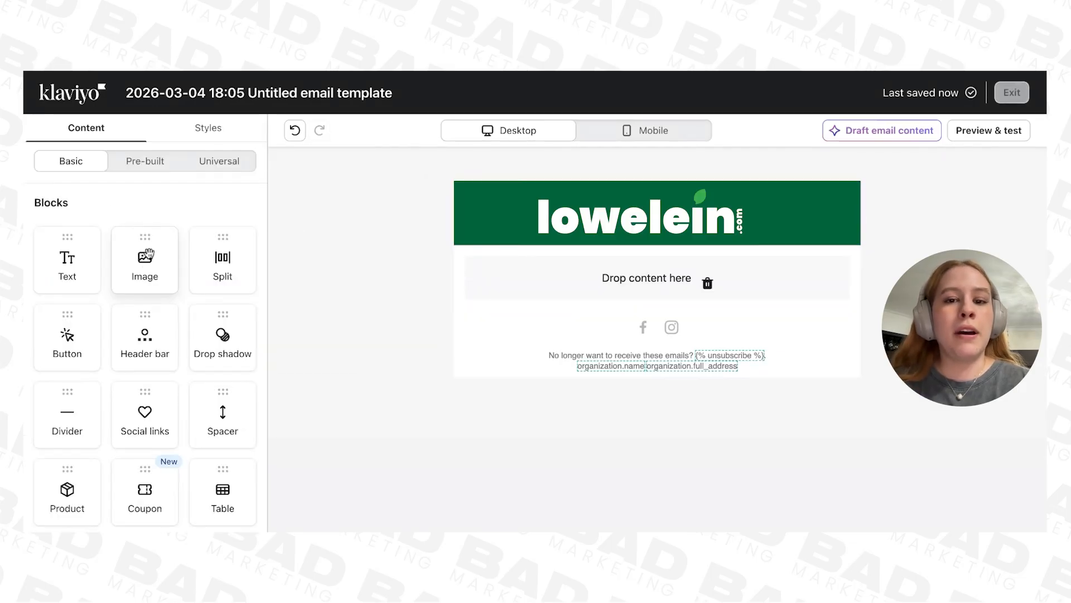
# Step: Add an image block above the logo and upload the scrolling banner about Non-GMO certification, USA quality and free shipping
pyautogui.moveTo(146, 256); pyautogui.dragTo(617, 201)
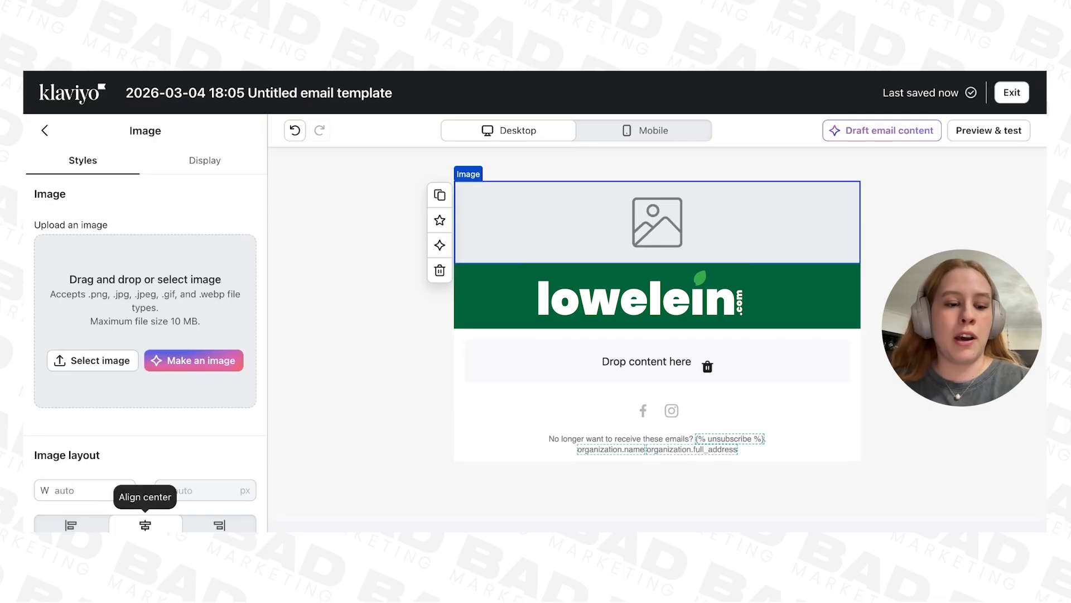
pyautogui.moveTo(145, 530); pyautogui.dragTo(145, 321)
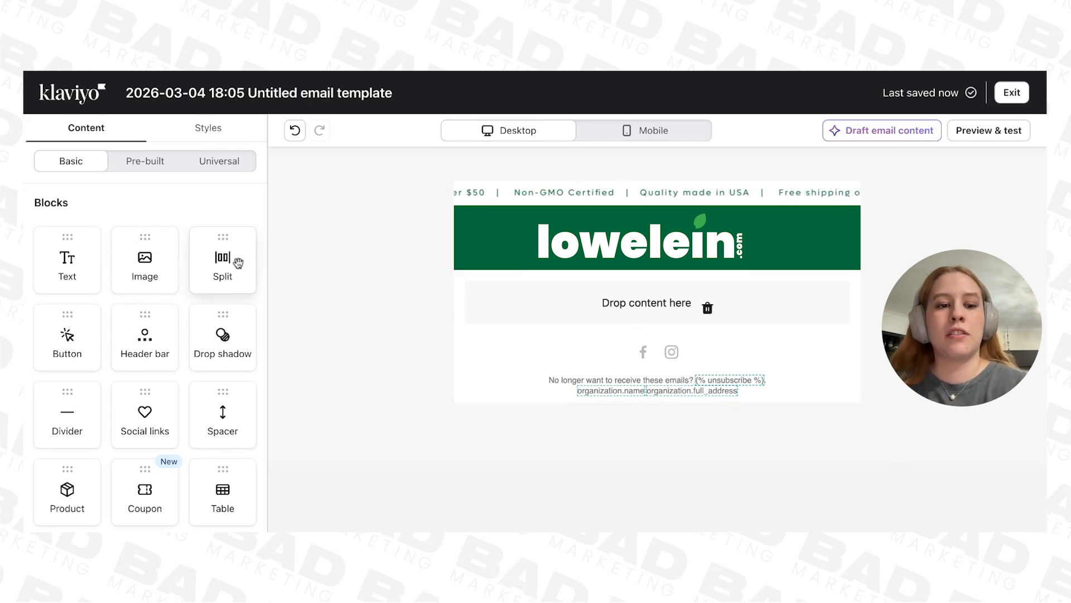
# Step: Add an image block below the logo header, upload the HERO.71 image to it and look over the result
pyautogui.moveTo(146, 261); pyautogui.dragTo(540, 286)
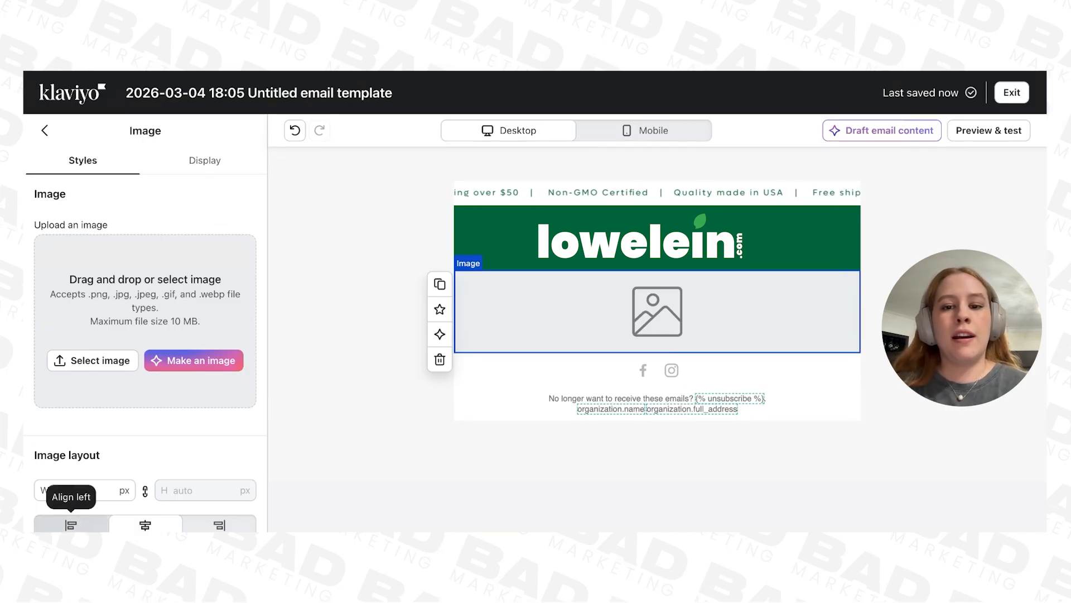
pyautogui.moveTo(71, 525); pyautogui.dragTo(145, 321)
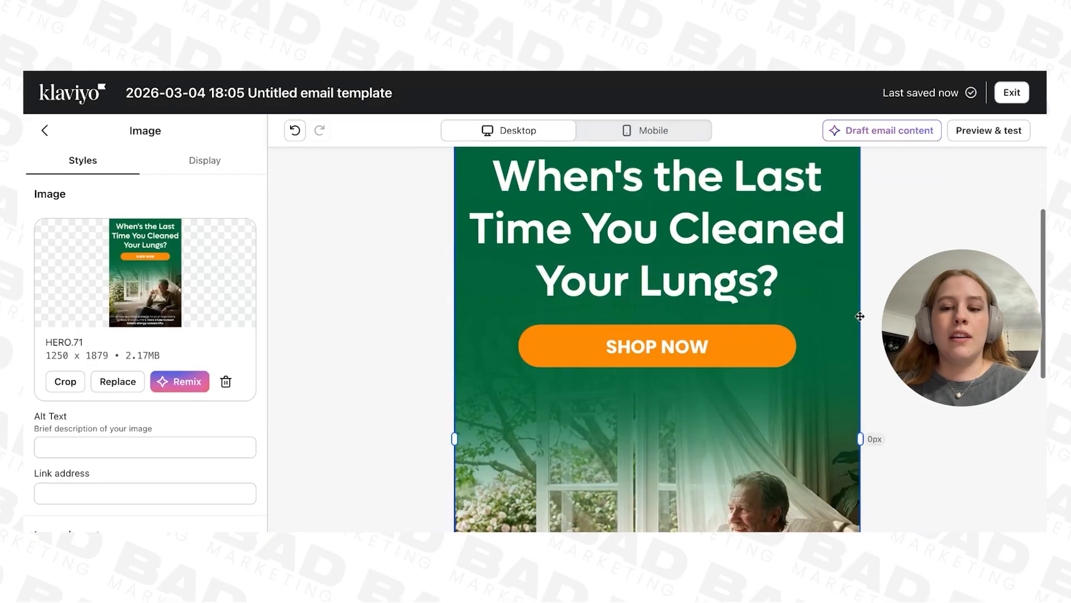
pyautogui.scroll(1, 860, 317)
pyautogui.scroll(-1, 860, 316)
pyautogui.scroll(-2, 860, 317)
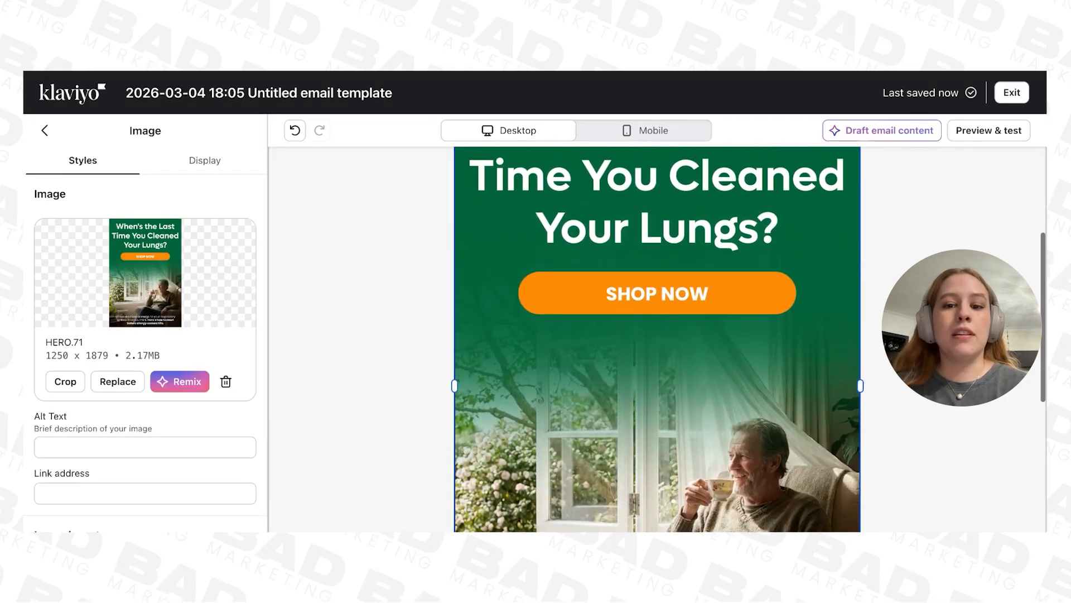
pyautogui.scroll(-3, 754, 304)
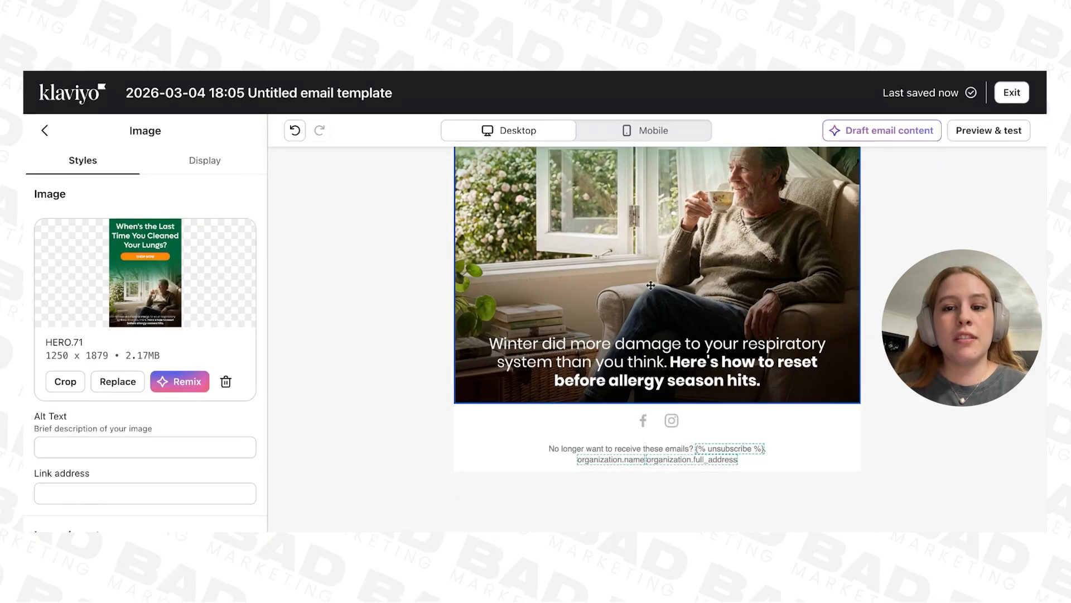
pyautogui.scroll(1, 863, 238)
pyautogui.scroll(-1, 863, 238)
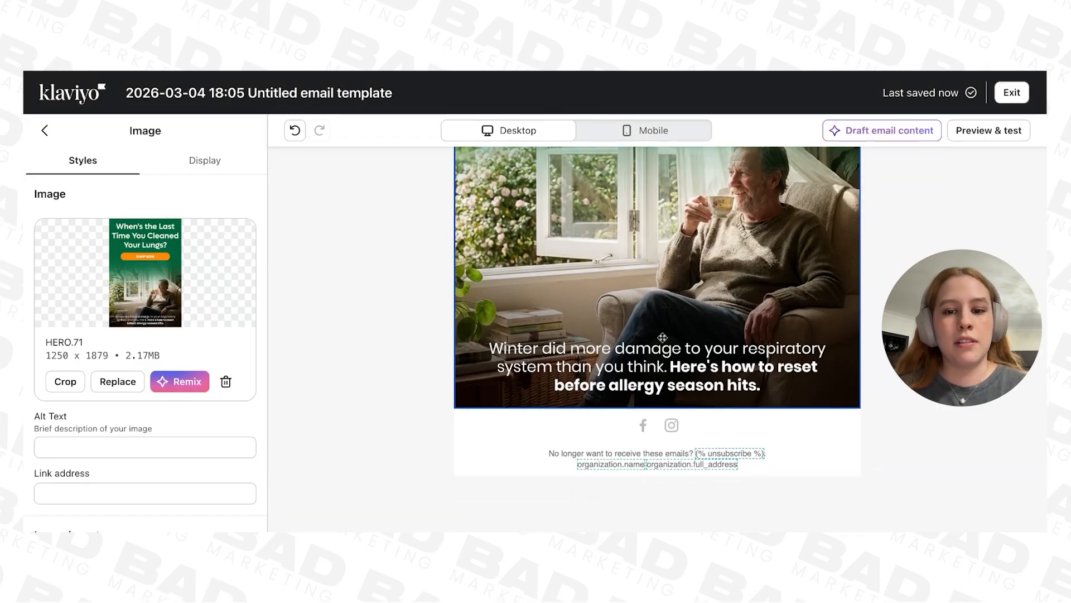
pyautogui.scroll(-1, 657, 279)
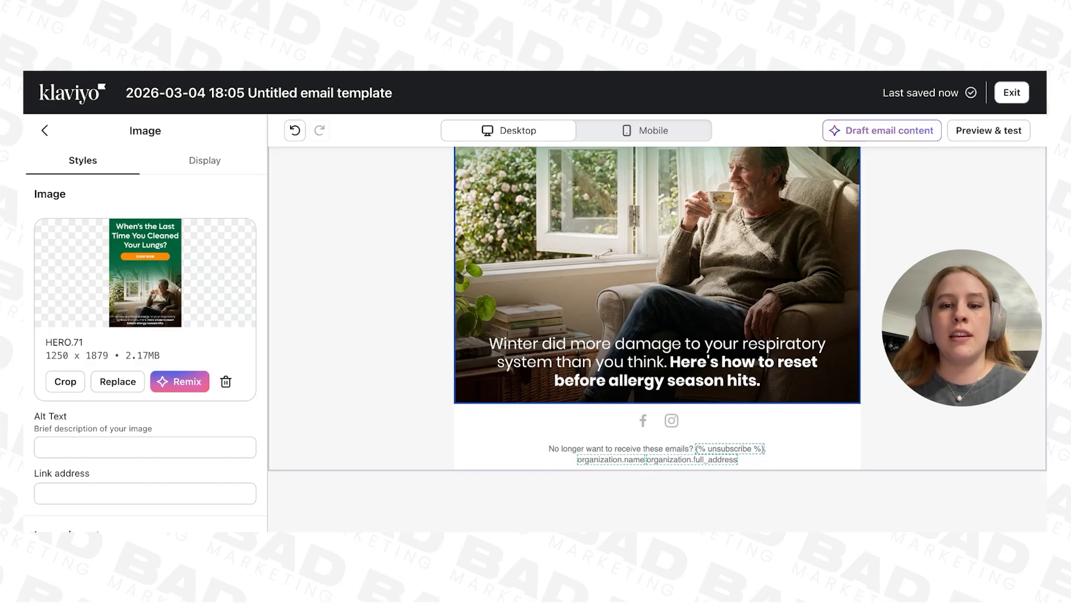
# Step: Add a text block directly below the hero image, keeping its placeholder text
pyautogui.click(44, 130)
pyautogui.moveTo(78, 268); pyautogui.dragTo(742, 354)
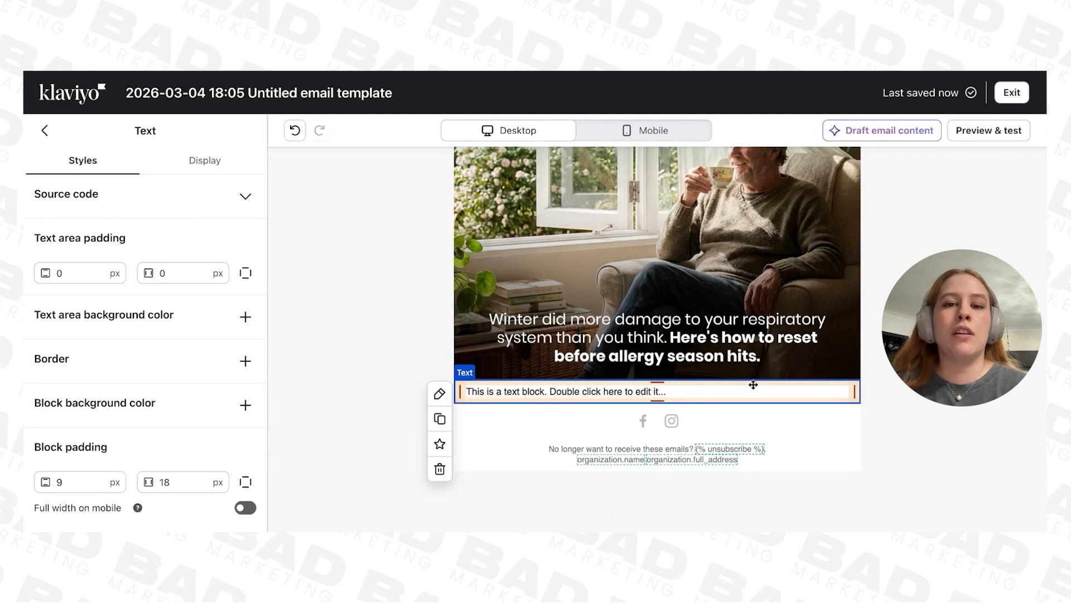
pyautogui.click(885, 270)
pyautogui.click(72, 161)
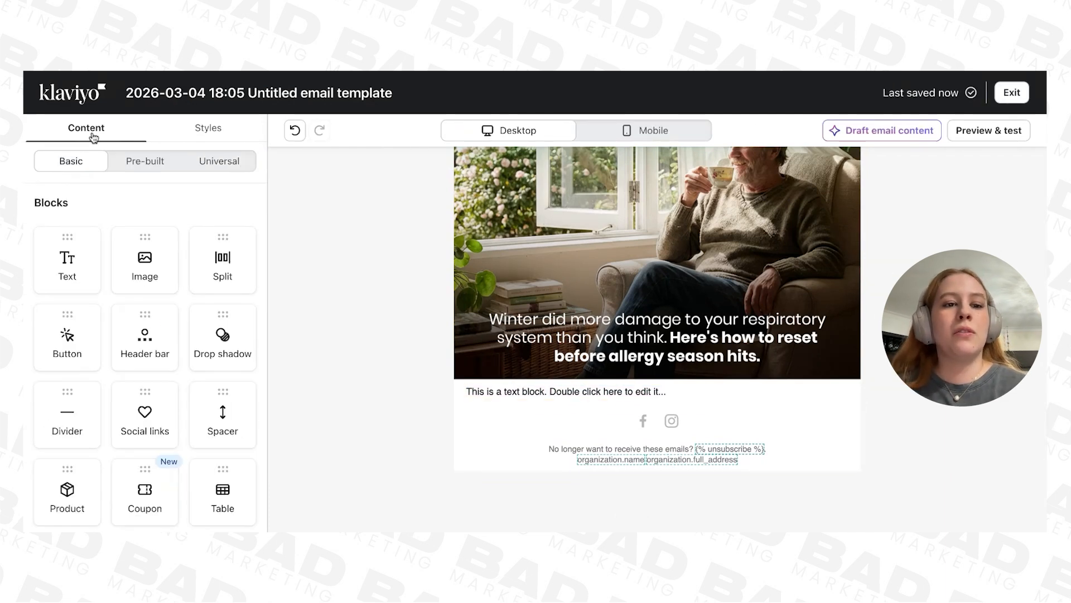
# Step: Set the template's Body text style to Poppins Normal 400 at 18 px
pyautogui.click(216, 130)
pyautogui.scroll(-5, 113, 296)
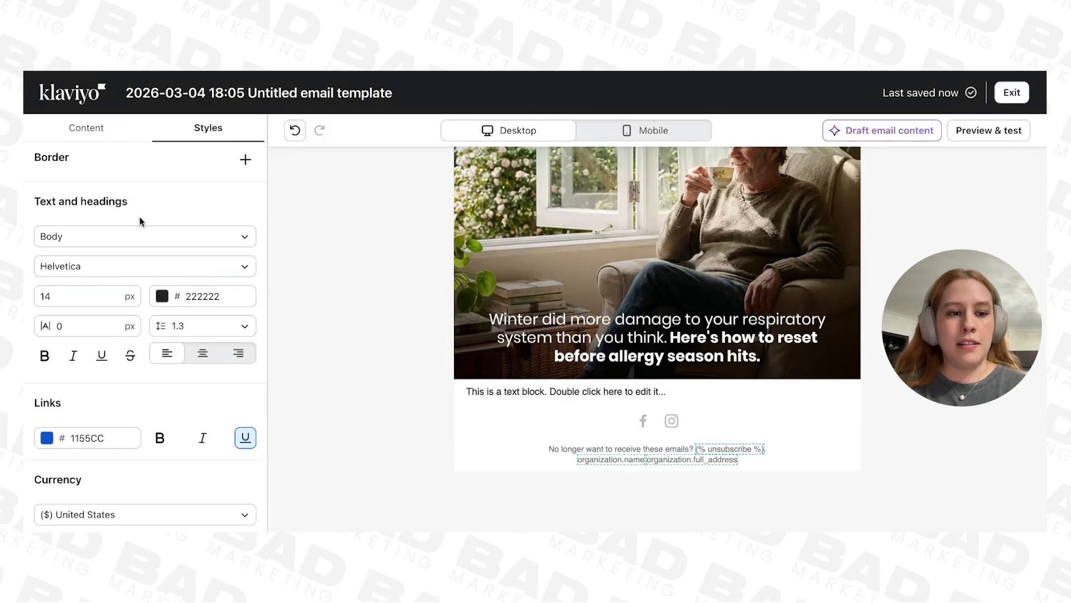
pyautogui.scroll(-1, 140, 221)
pyautogui.click(122, 245)
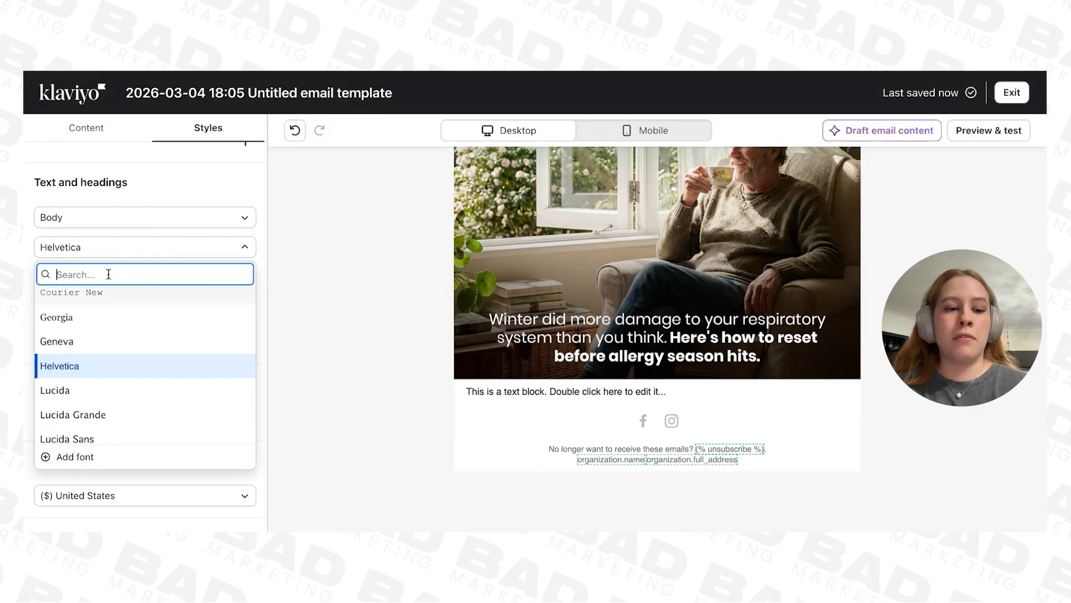
pyautogui.write('POPP')
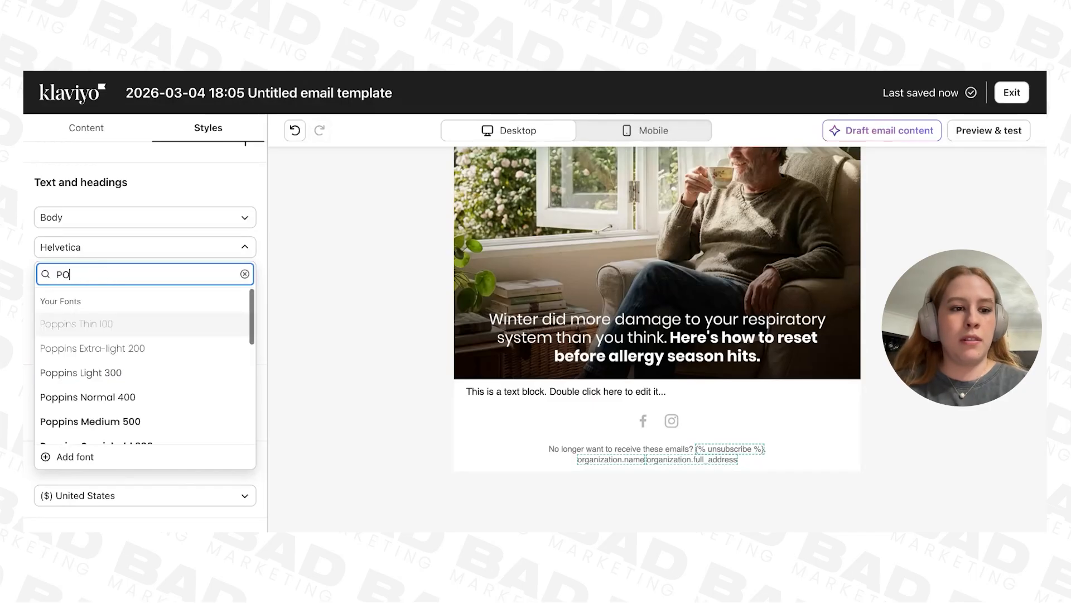
pyautogui.click(88, 397)
pyautogui.click(64, 279)
pyautogui.press('BackSpace')
pyautogui.press('BackSpace')
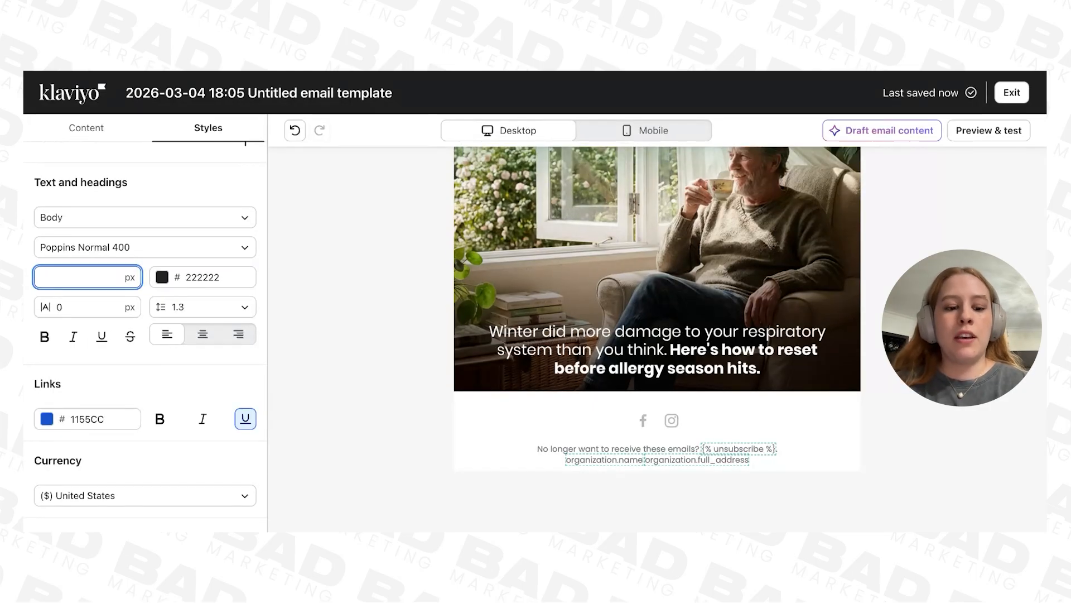
pyautogui.write('18')
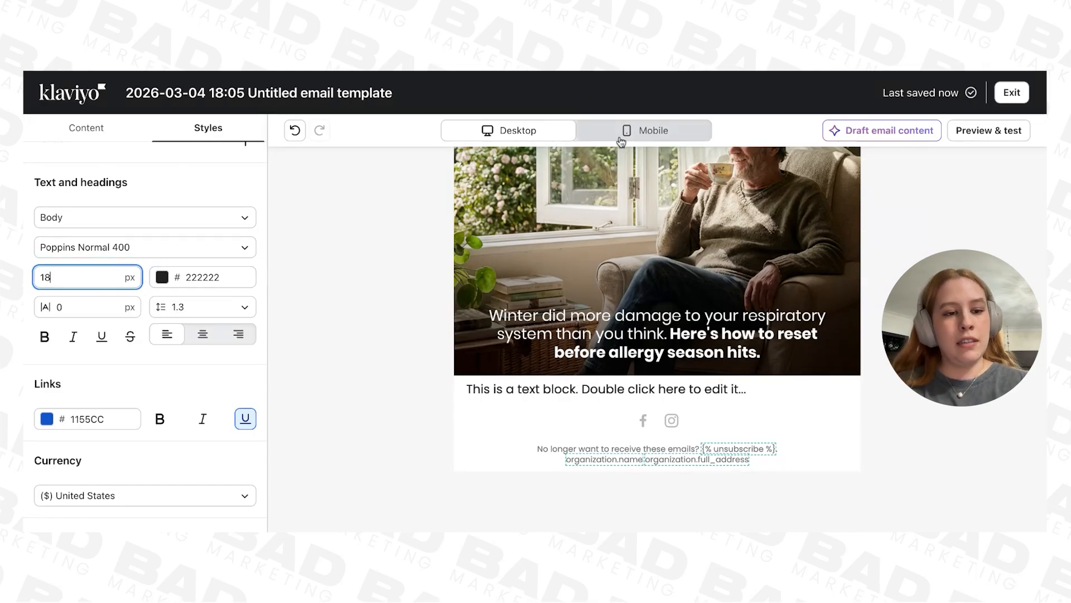
pyautogui.click(183, 274)
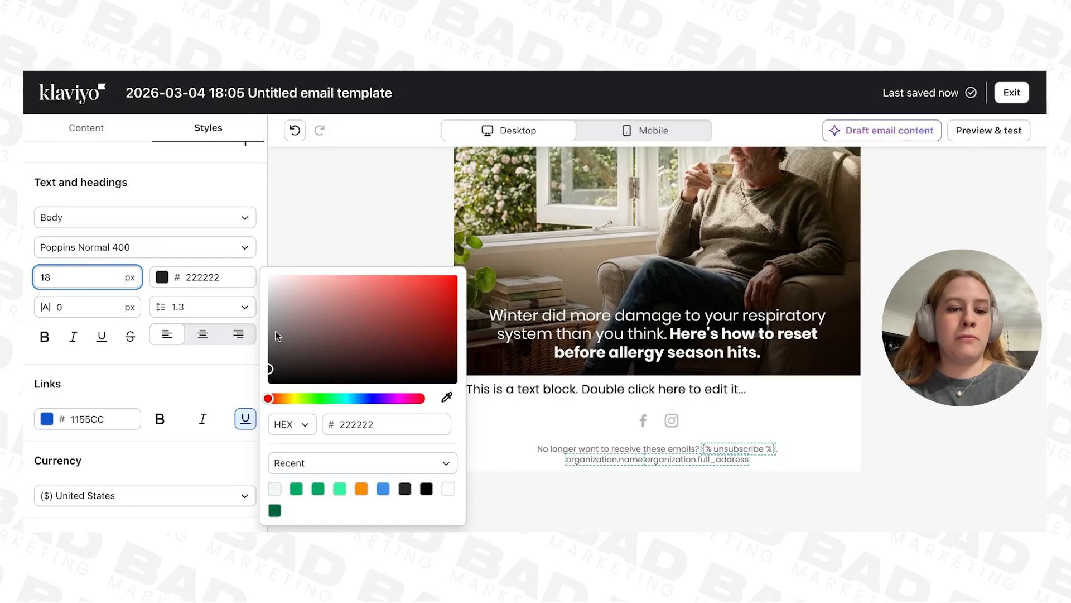
pyautogui.click(224, 280)
pyautogui.click(169, 279)
pyautogui.click(284, 361)
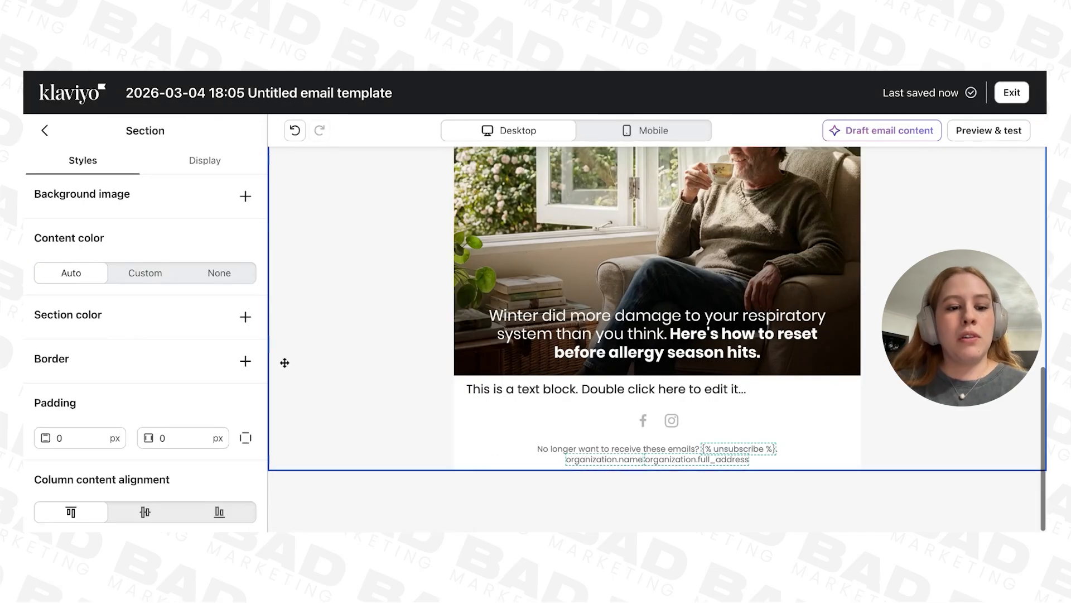
# Step: Set the text block's block padding to 20 px vertically and 50 px horizontally
pyautogui.click(607, 390)
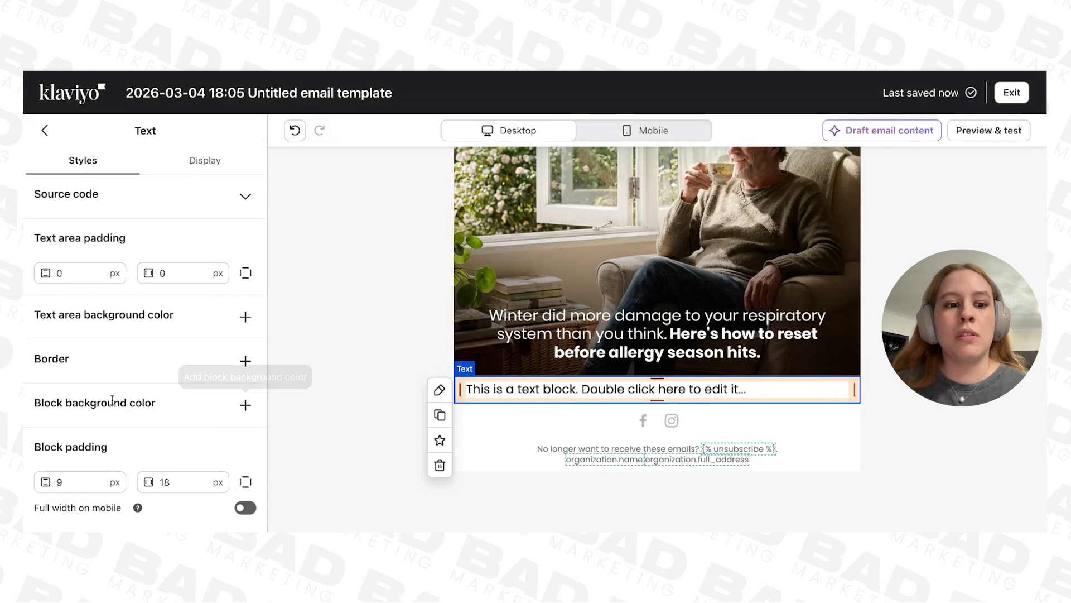
pyautogui.click(68, 475)
pyautogui.press('BackSpace')
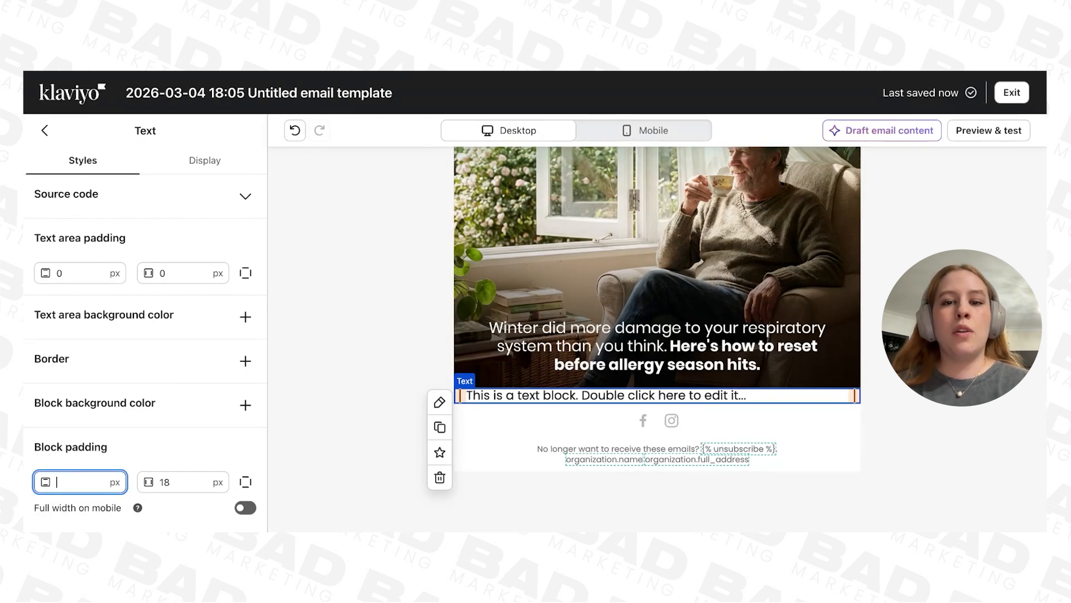
pyautogui.write('20')
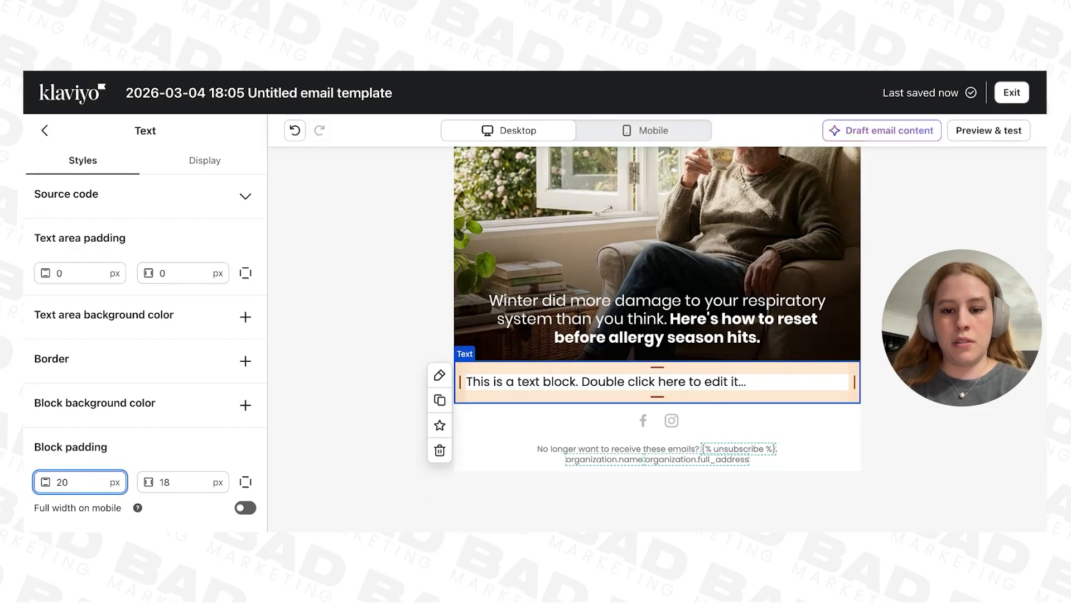
pyautogui.click(154, 482)
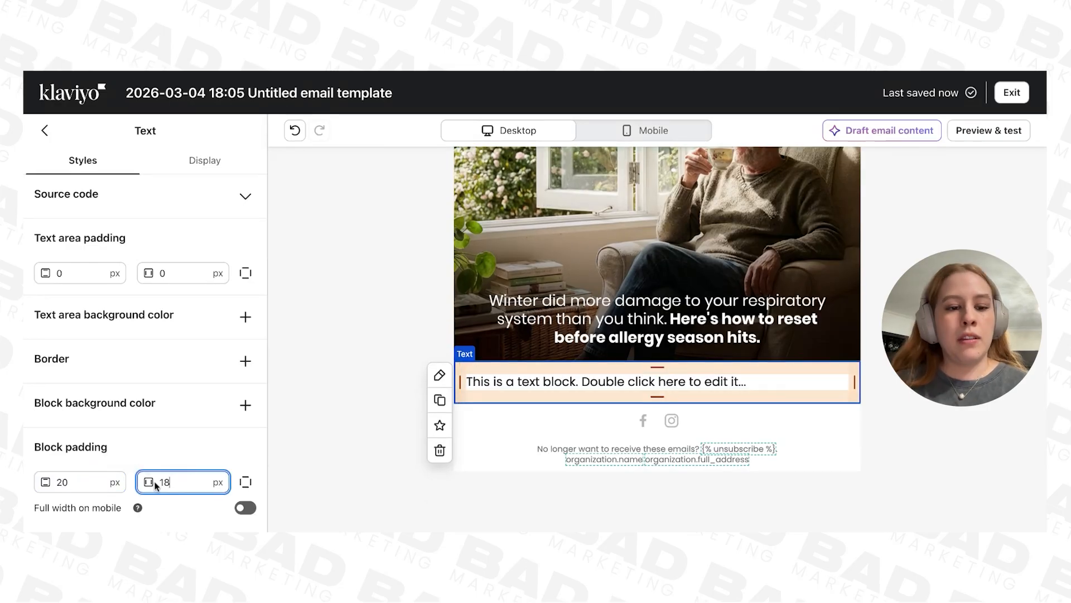
pyautogui.moveTo(170, 483); pyautogui.dragTo(156, 487)
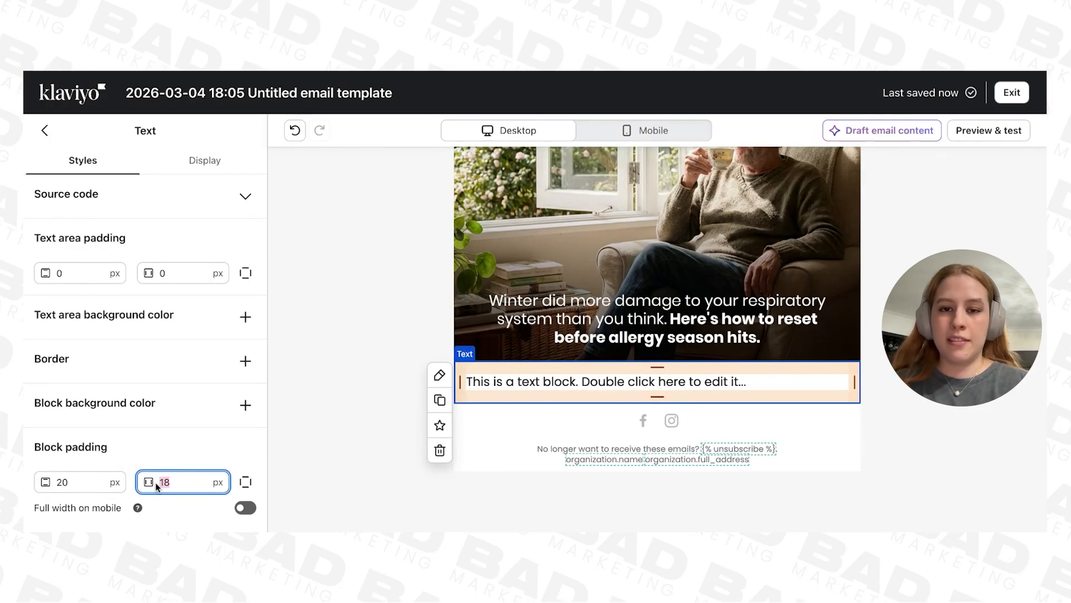
pyautogui.write('50')
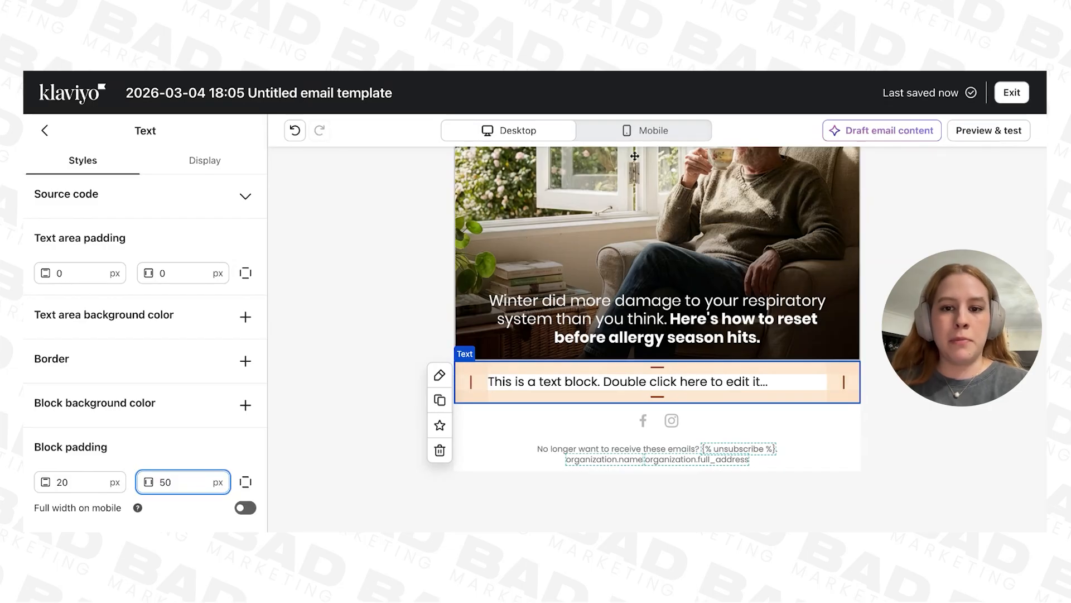
# Step: Check how the padded text block looks in the mobile preview and return to the desktop view
pyautogui.click(645, 137)
pyautogui.click(842, 313)
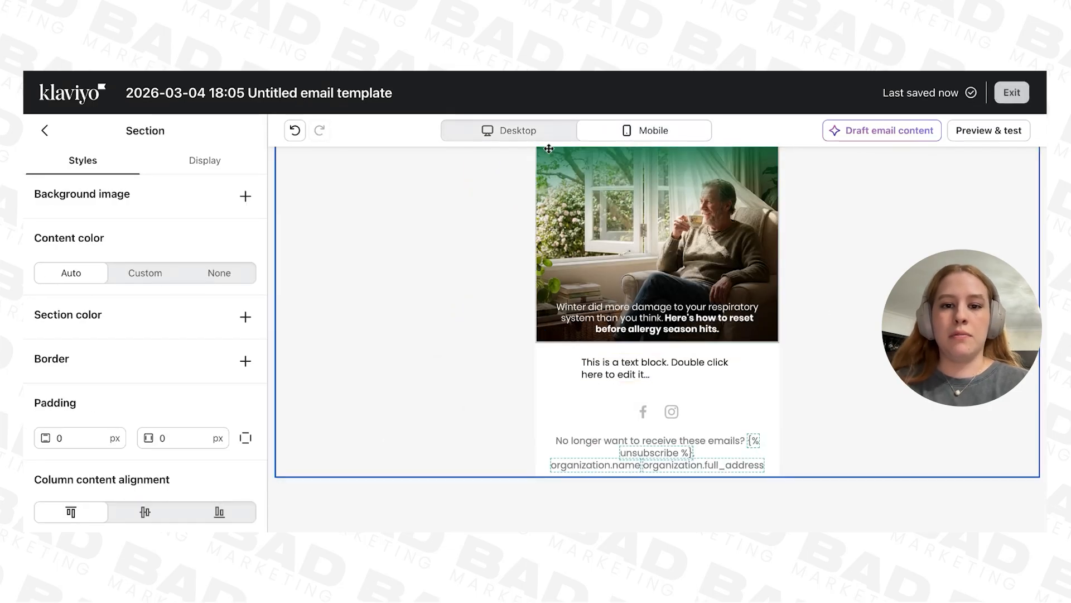
pyautogui.click(519, 134)
pyautogui.scroll(-3, 719, 403)
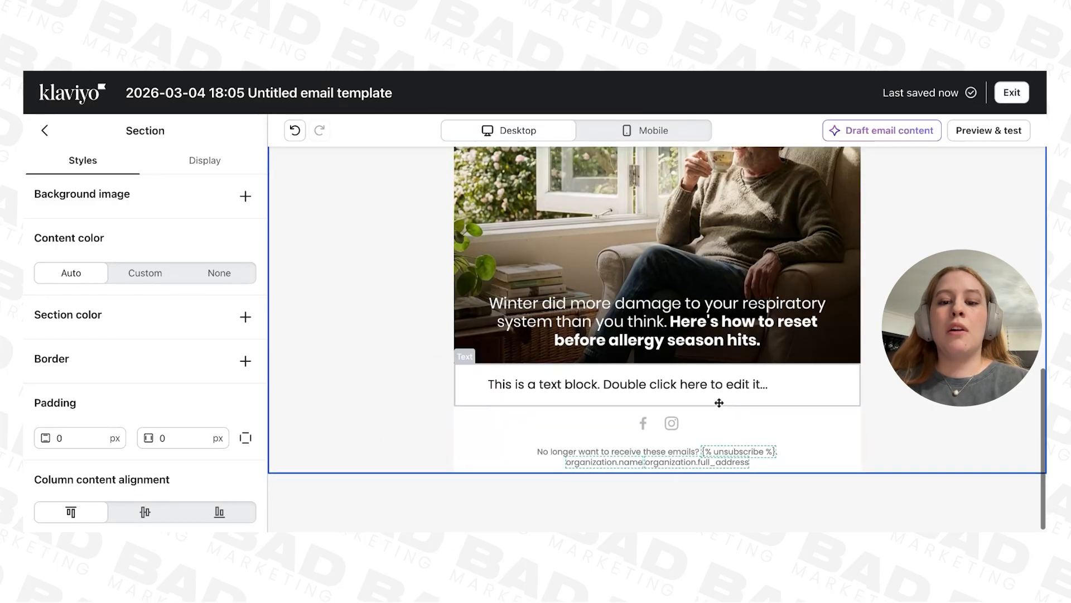
# Step: Duplicate the text block below the hero image and set the upper copy's visibility to Desktop only
pyautogui.click(753, 380)
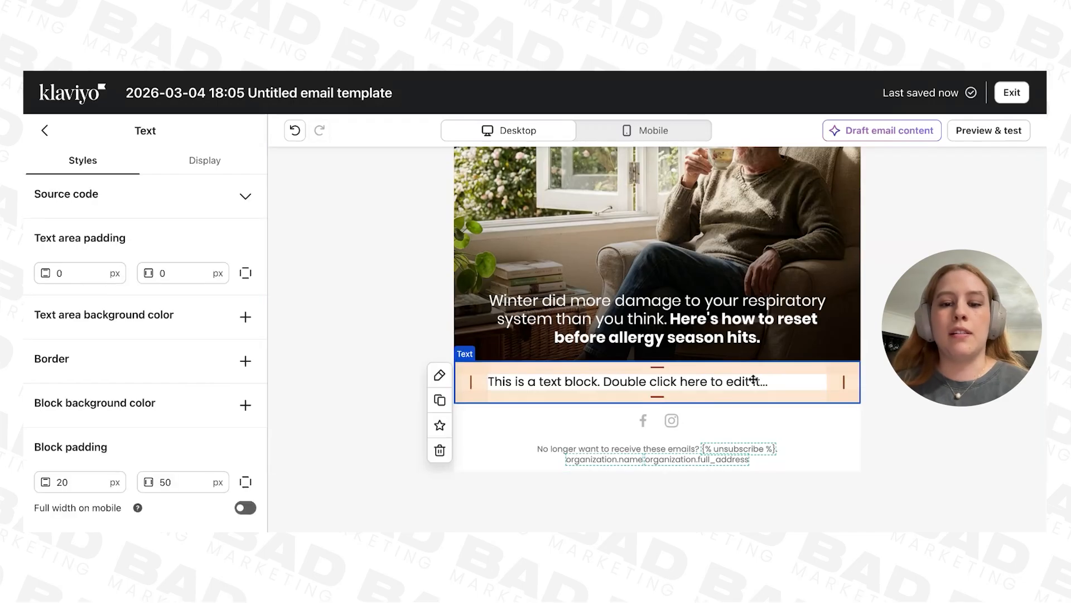
pyautogui.click(440, 399)
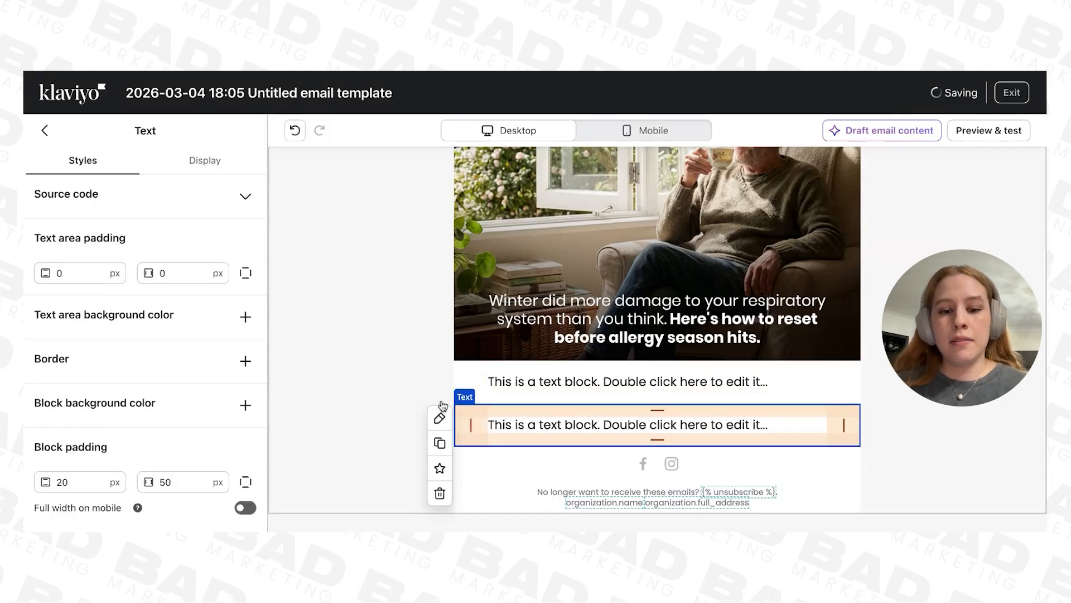
pyautogui.click(195, 161)
pyautogui.click(128, 270)
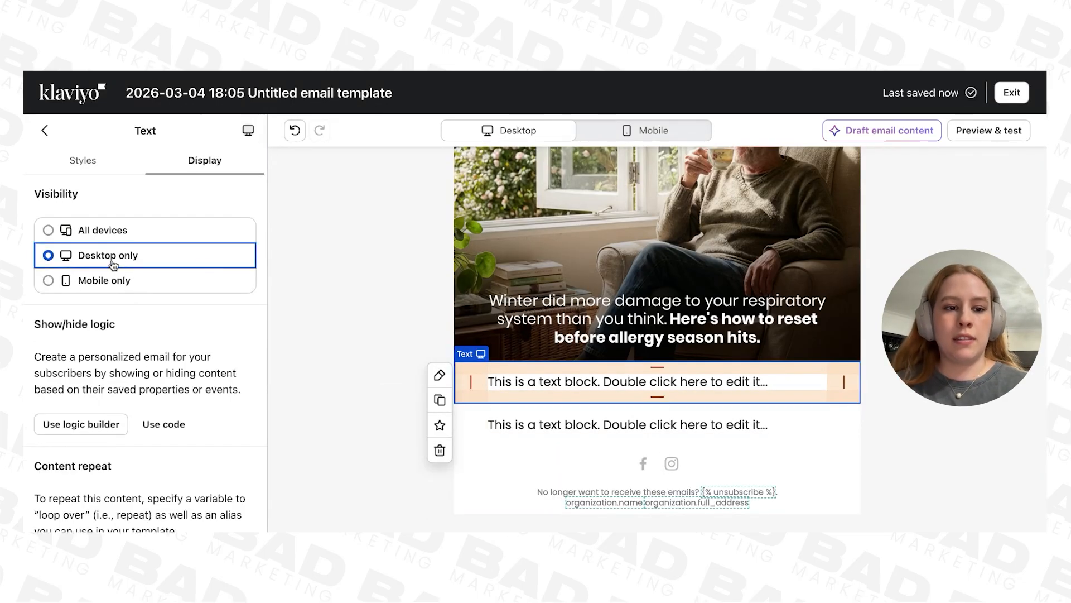
# Step: Set the lower text block's visibility to Mobile only
pyautogui.click(643, 424)
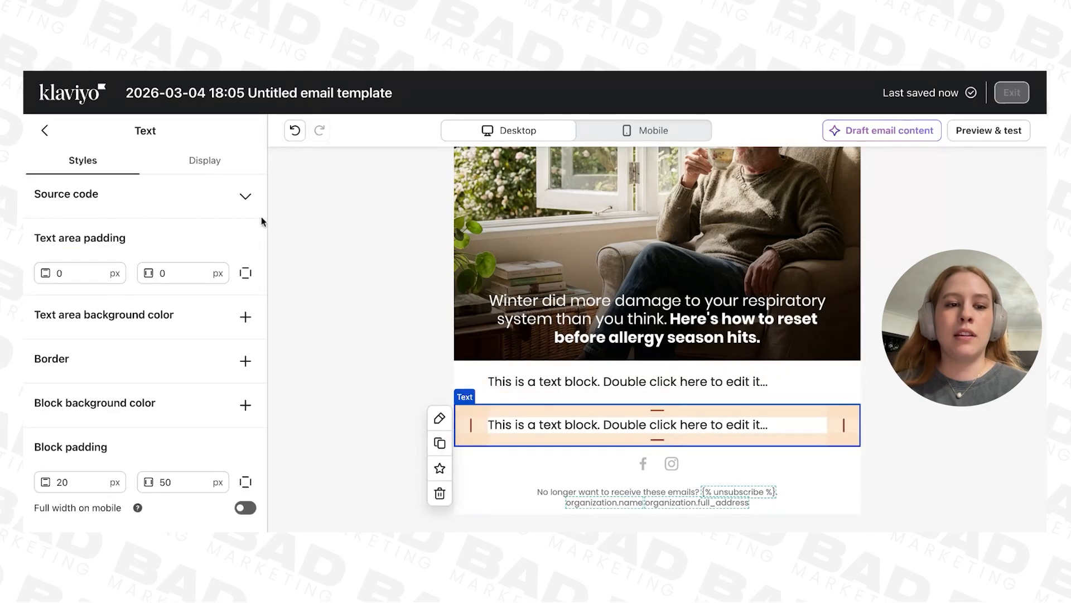
pyautogui.click(205, 160)
pyautogui.click(105, 280)
# Step: In the mobile view, set the mobile-only text block's font size to 16 px
pyautogui.click(632, 129)
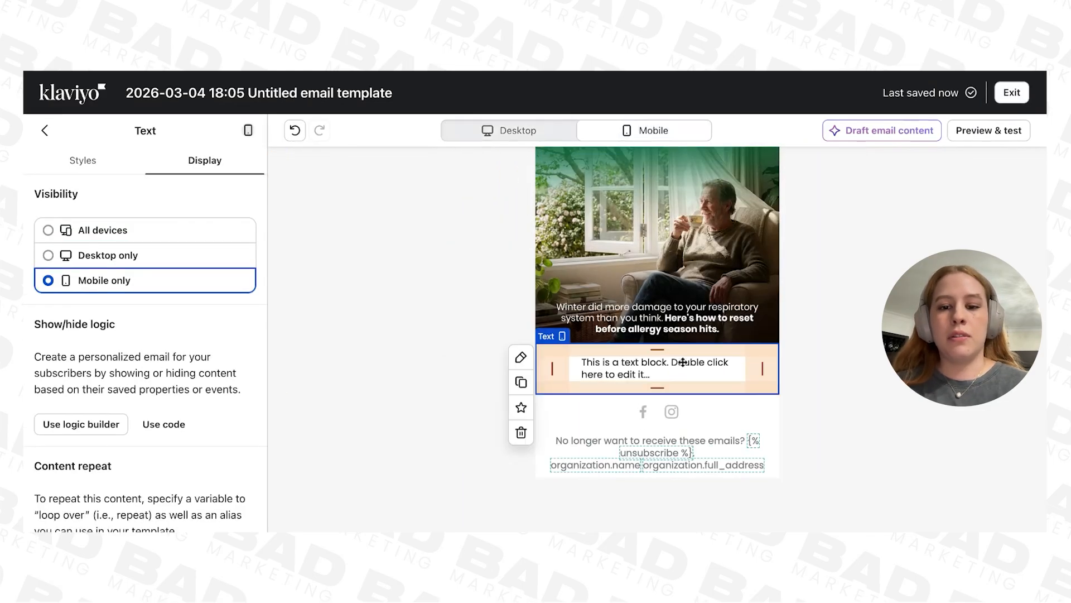
pyautogui.doubleClick(662, 370)
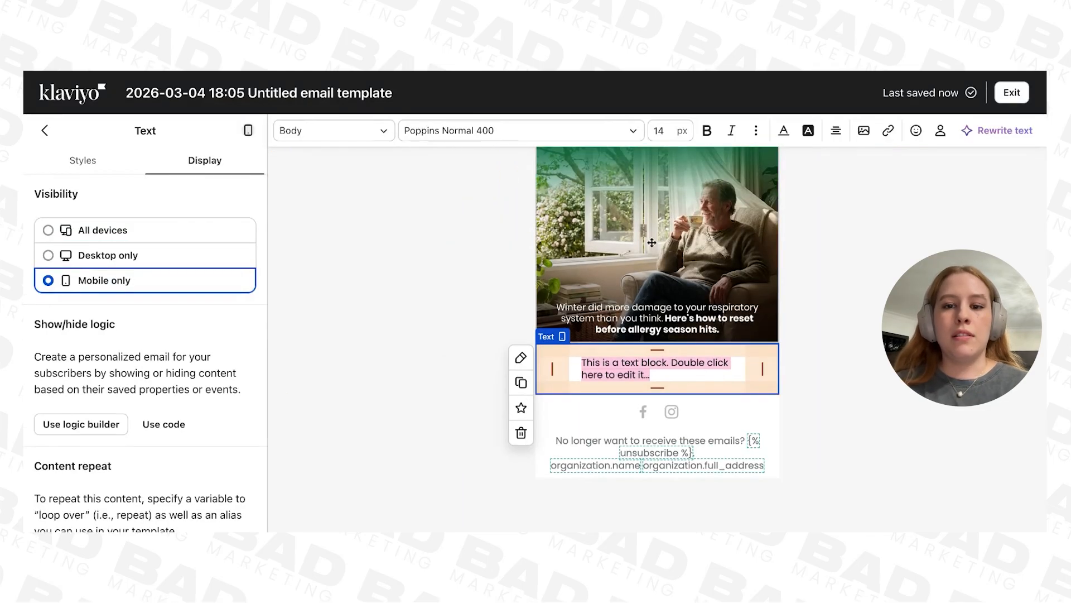
pyautogui.click(674, 131)
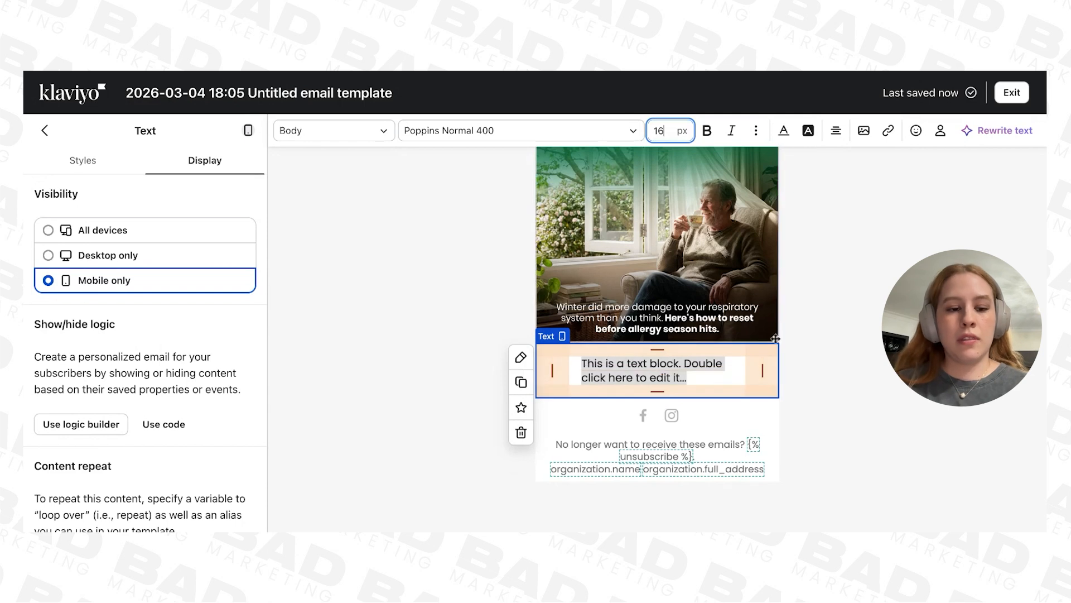
# Step: Reduce the mobile-only text block's horizontal block padding so its text runs wider
pyautogui.click(73, 162)
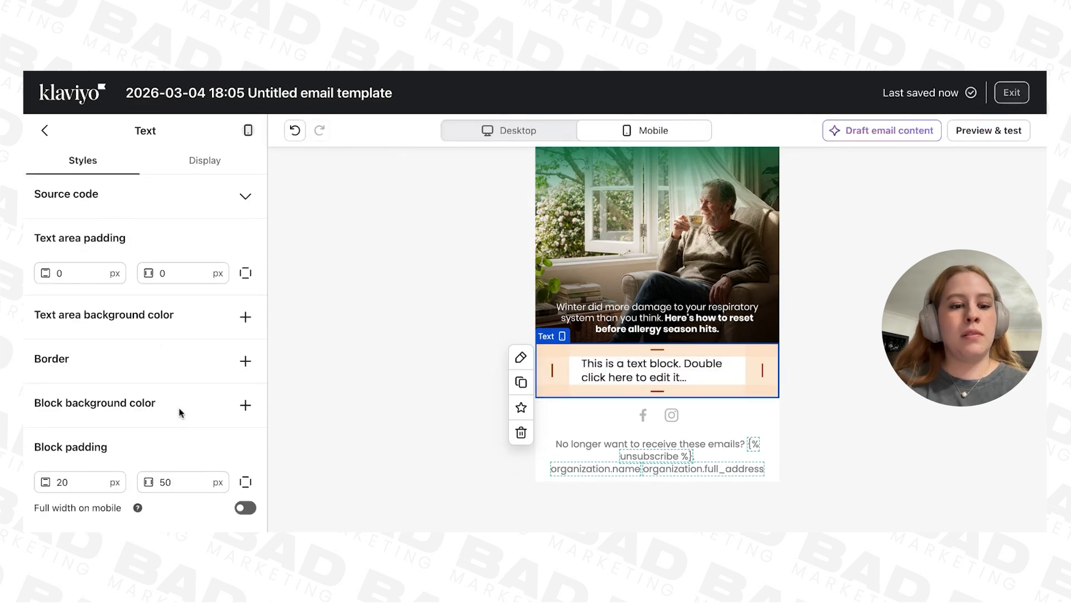
pyautogui.click(185, 482)
pyautogui.press('BackSpace')
pyautogui.press('BackSpace')
pyautogui.write('1')
pyautogui.click(352, 449)
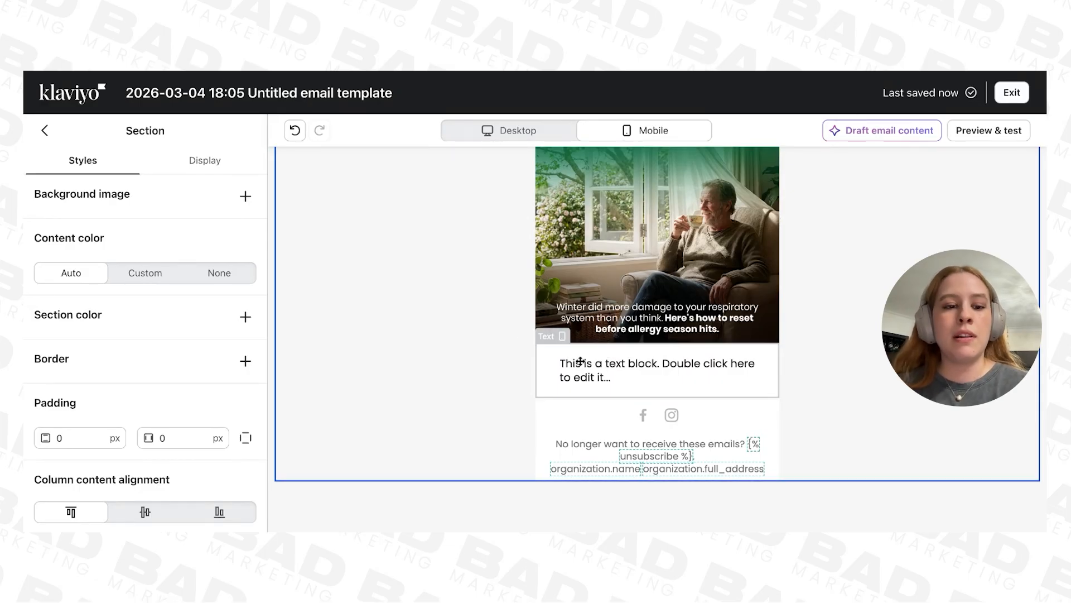
# Step: Add a button block directly below the mobile-only text block, above the social links
pyautogui.click(44, 130)
pyautogui.click(205, 163)
pyautogui.click(126, 191)
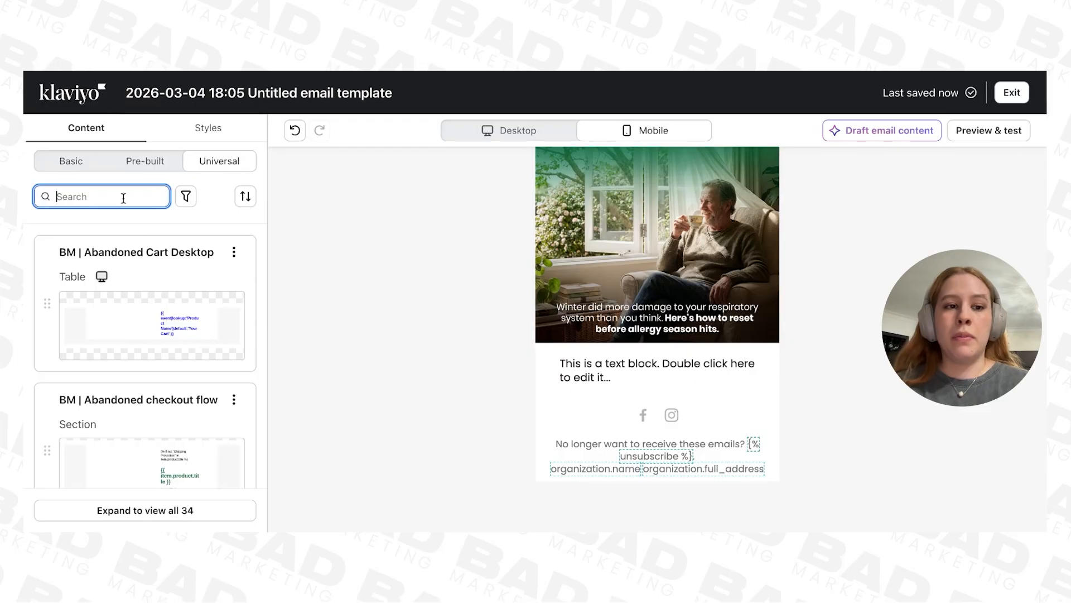
pyautogui.click(71, 161)
pyautogui.scroll(2, 144, 413)
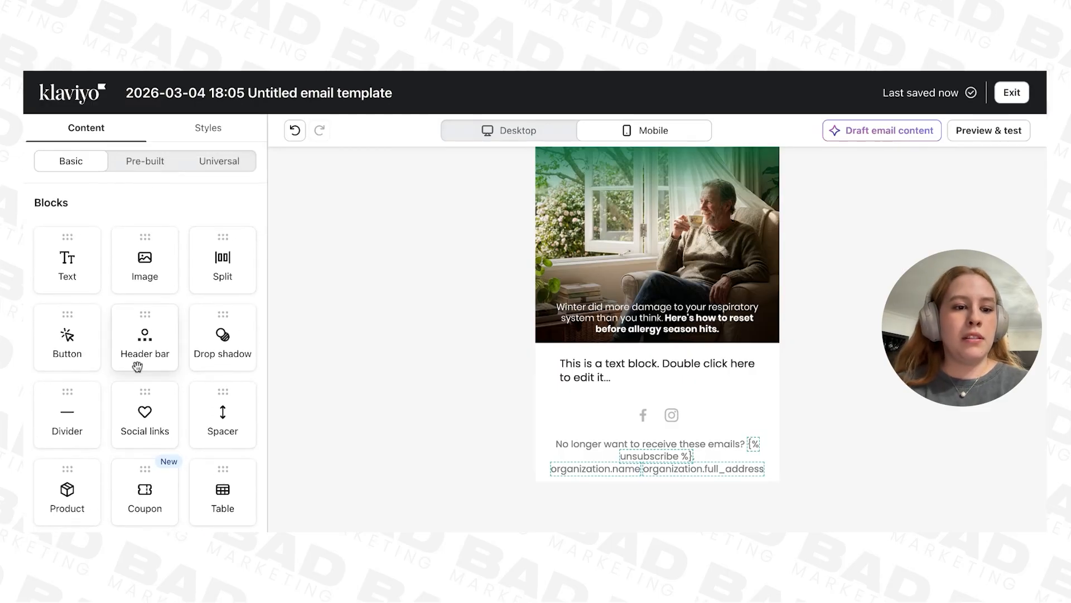
pyautogui.scroll(-1, 136, 357)
pyautogui.moveTo(82, 294); pyautogui.dragTo(658, 419)
# Step: Change the new button's text to SHOP SALE
pyautogui.click(134, 245)
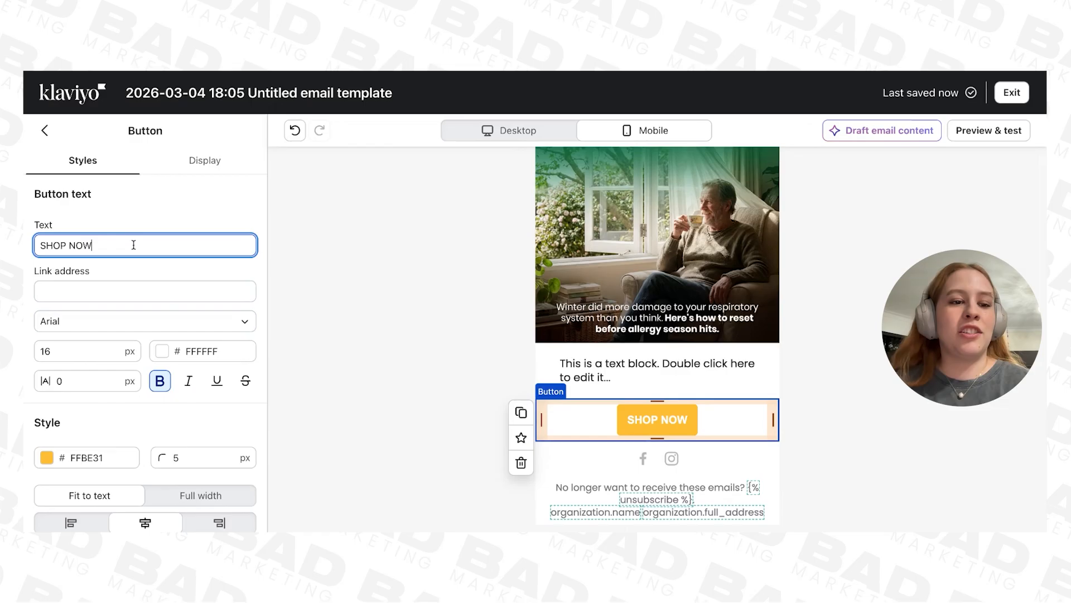
pyautogui.moveTo(131, 246); pyautogui.dragTo(31, 249)
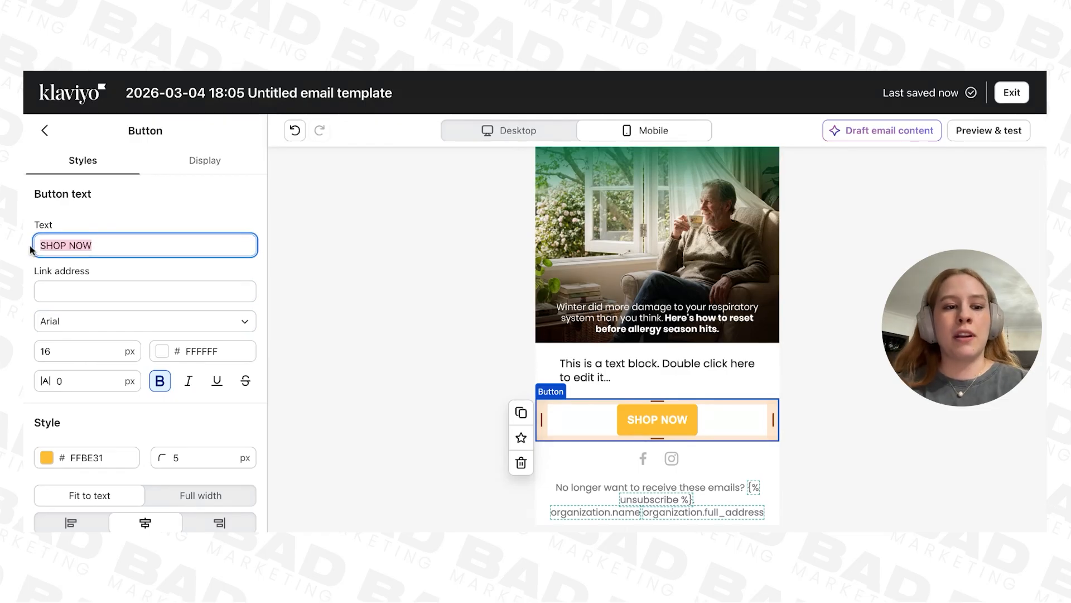
pyautogui.click(120, 241)
pyautogui.press('BackSpace')
pyautogui.press('BackSpace')
pyautogui.press('BackSpace')
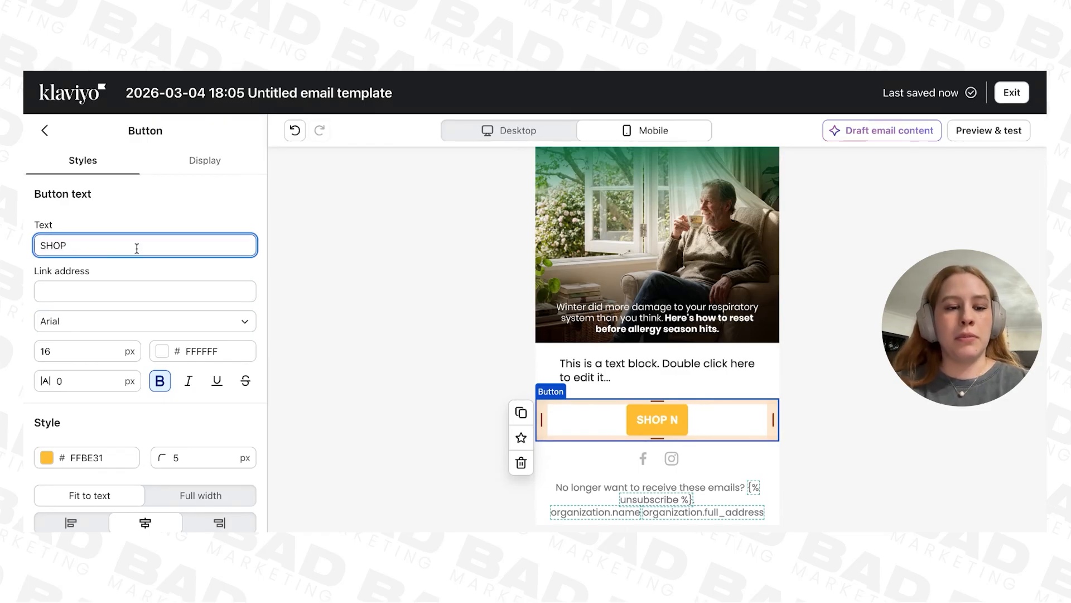
pyautogui.write('sal')
pyautogui.press('BackSpace')
pyautogui.press('BackSpace')
pyautogui.press('BackSpace')
pyautogui.write('SALE')
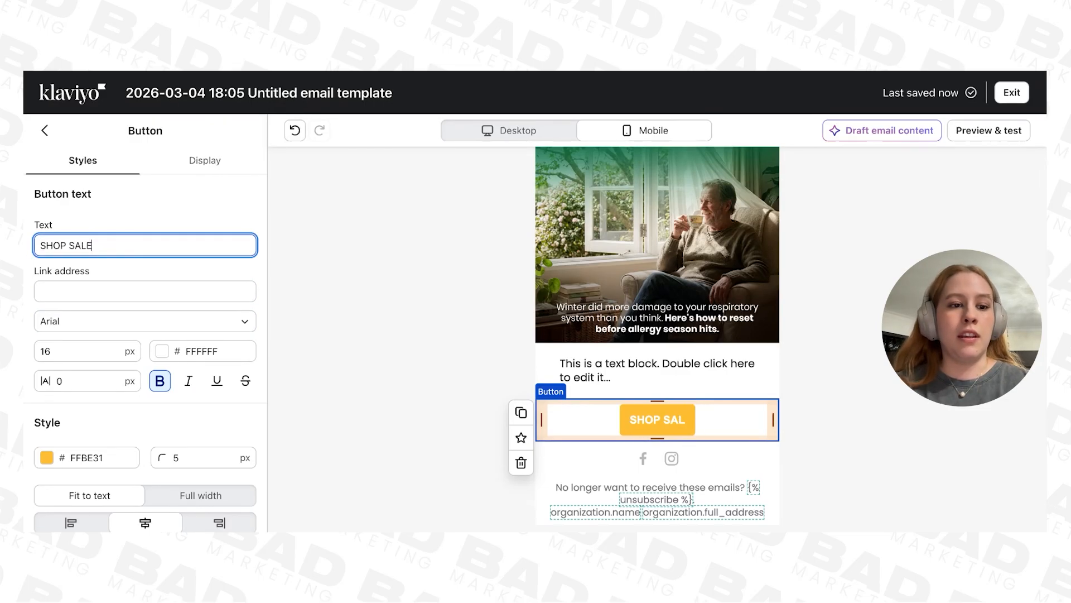
# Step: Change the button's text back to SHOP NOW
pyautogui.press('BackSpace')
pyautogui.press('BackSpace')
pyautogui.press('BackSpace')
pyautogui.press('BackSpace')
pyautogui.press('BackSpace')
pyautogui.write('NOW')
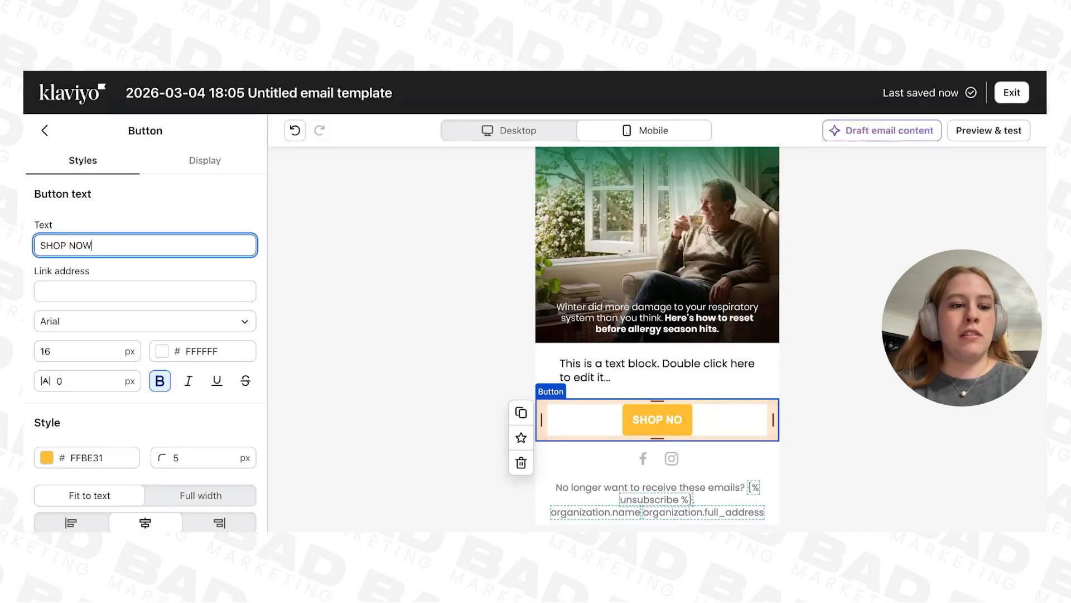
# Step: Set the button's background color to the recently used brand orange FE8B04
pyautogui.click(78, 455)
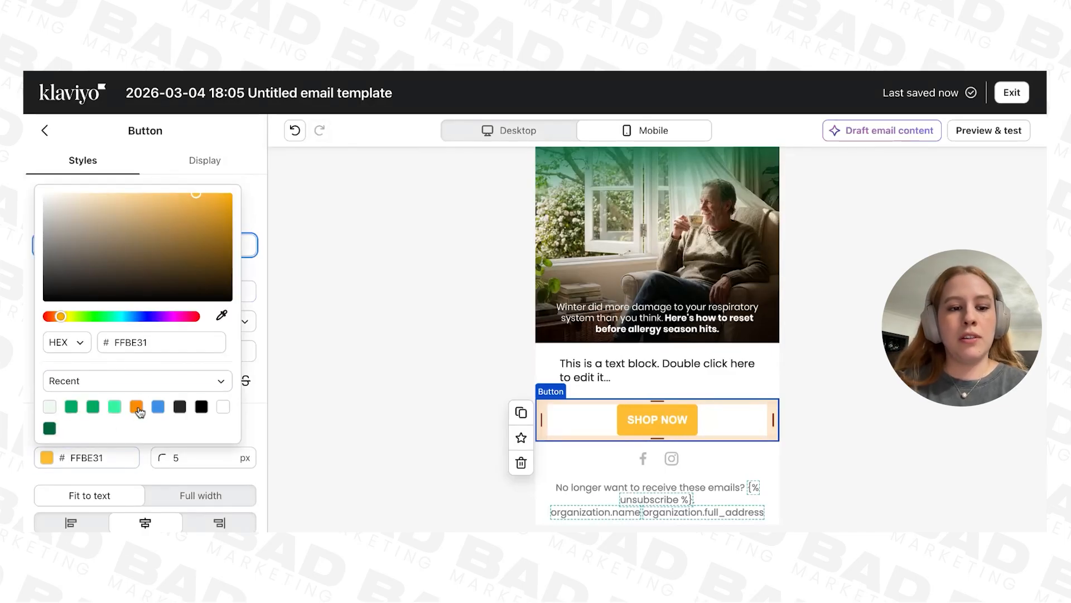
pyautogui.click(138, 409)
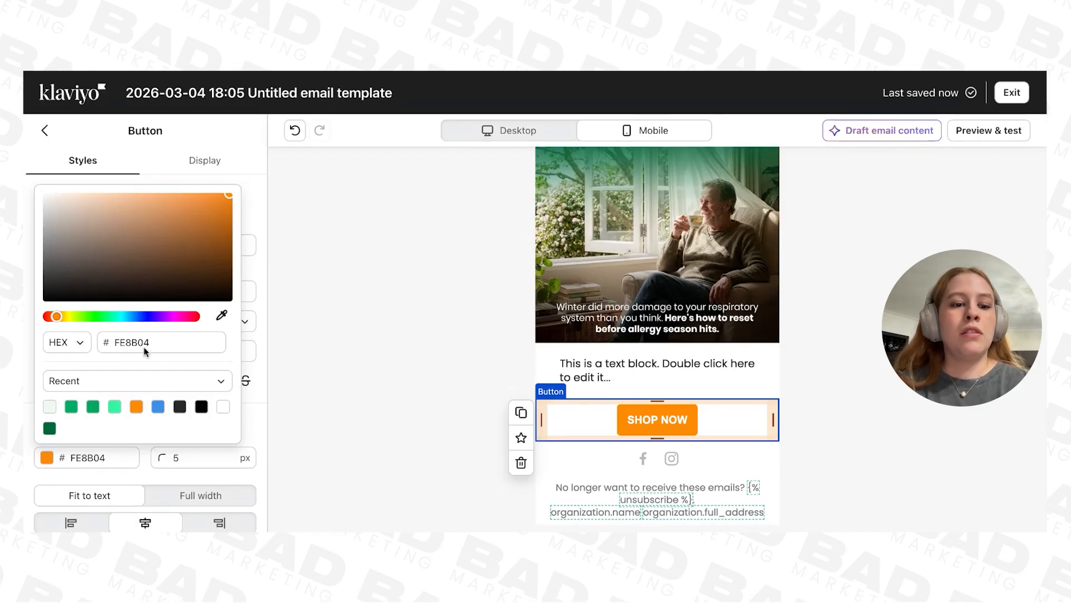
pyautogui.doubleClick(163, 341)
pyautogui.write('FFFFFF')
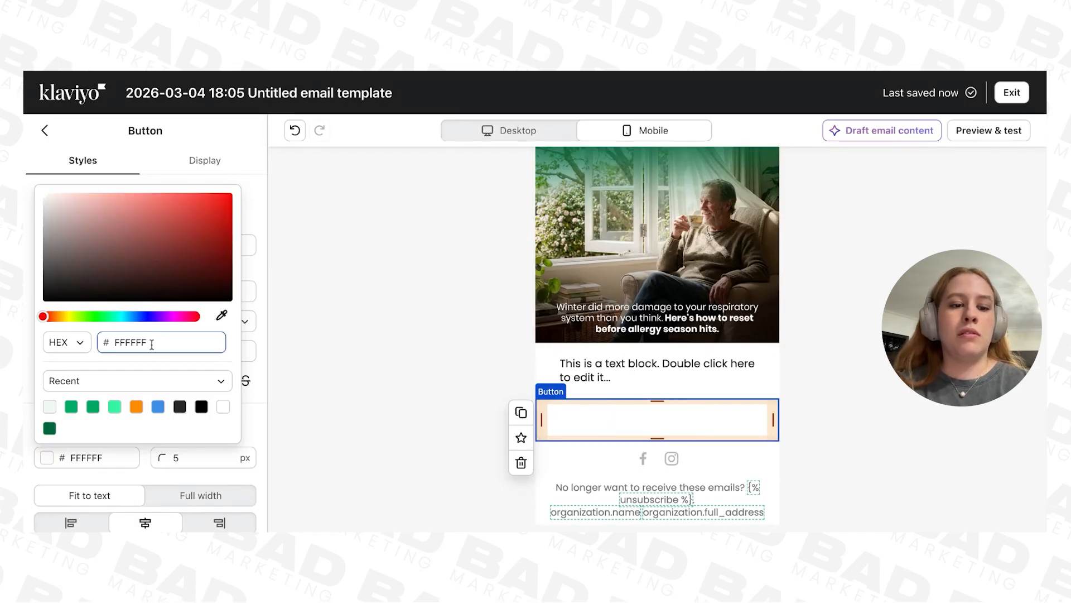
pyautogui.click(138, 408)
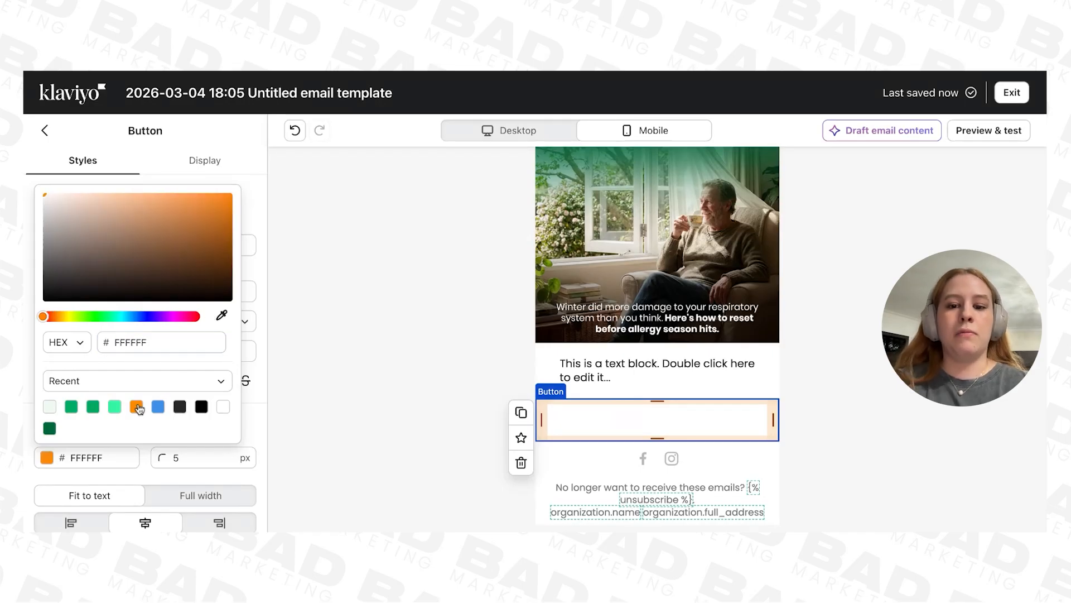
pyautogui.click(256, 414)
# Step: Set the SHOP NOW button's corner radius to 50 px
pyautogui.click(185, 457)
pyautogui.press('BackSpace')
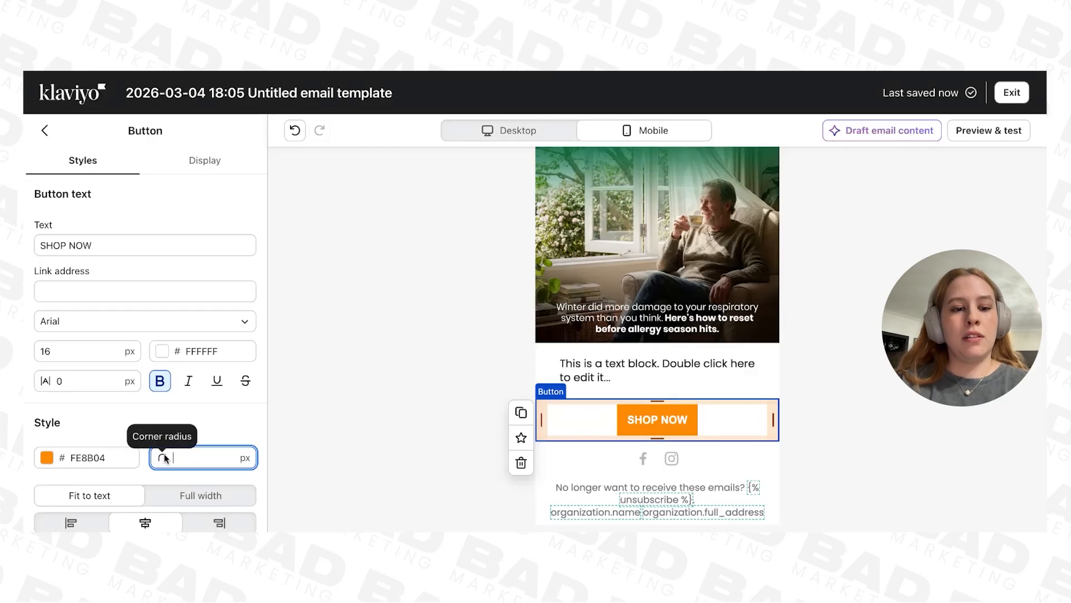
pyautogui.write('20')
pyautogui.press('BackSpace')
pyautogui.press('BackSpace')
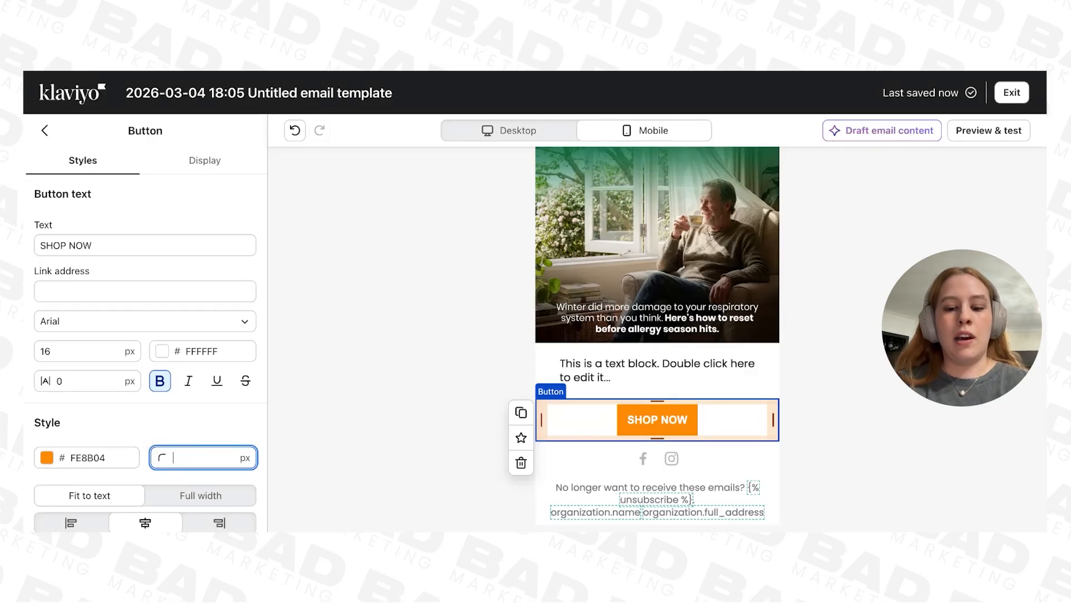
pyautogui.write('50')
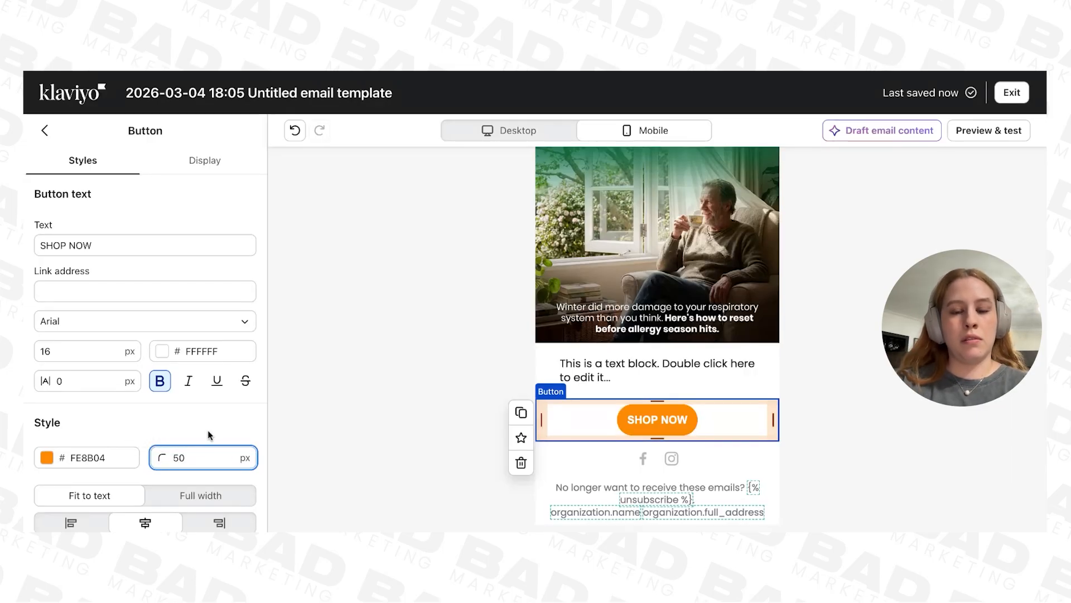
# Step: Set the button's inner horizontal padding to 80 px to make it wider
pyautogui.scroll(-1, 209, 432)
pyautogui.scroll(-3, 207, 425)
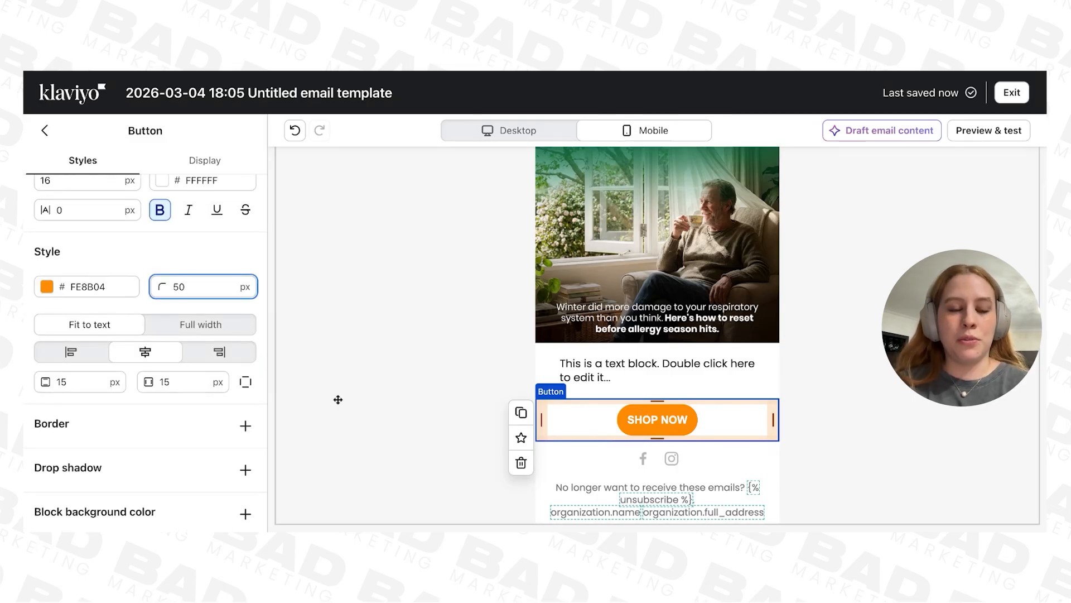
pyautogui.click(162, 384)
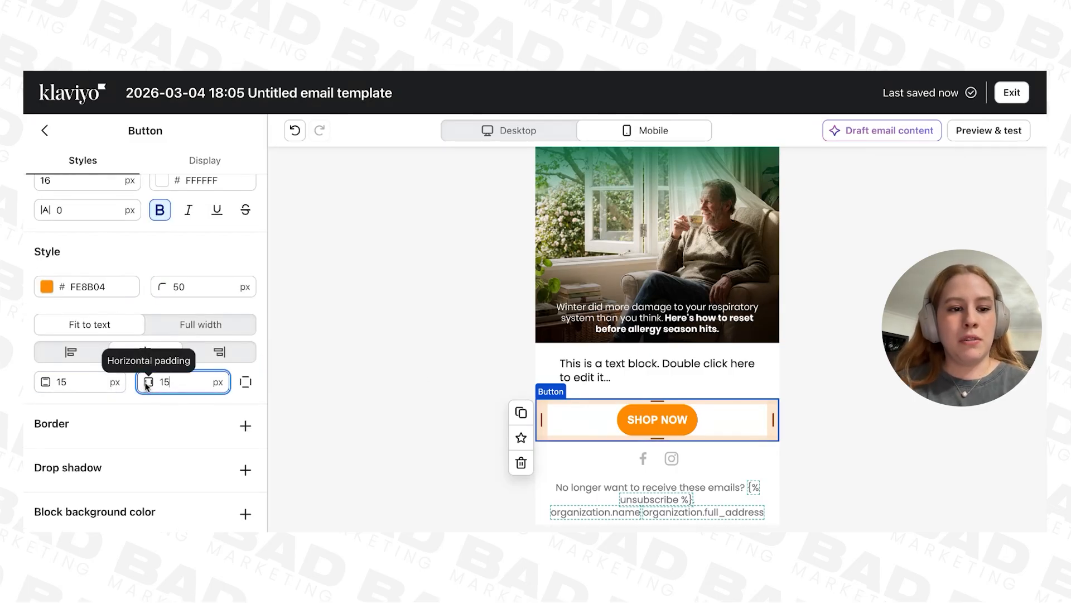
pyautogui.write('80')
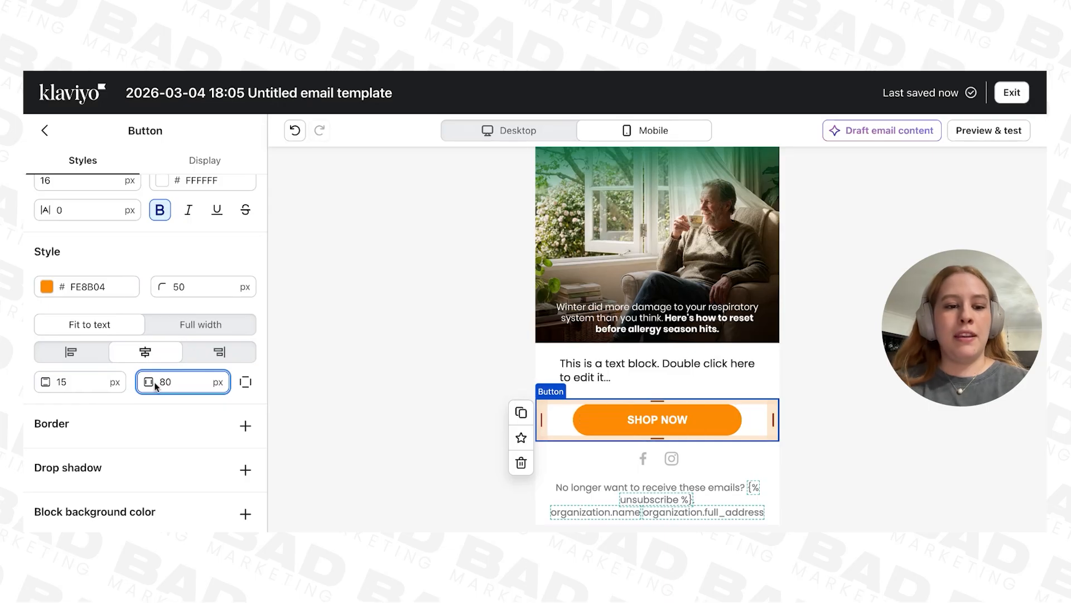
pyautogui.click(181, 399)
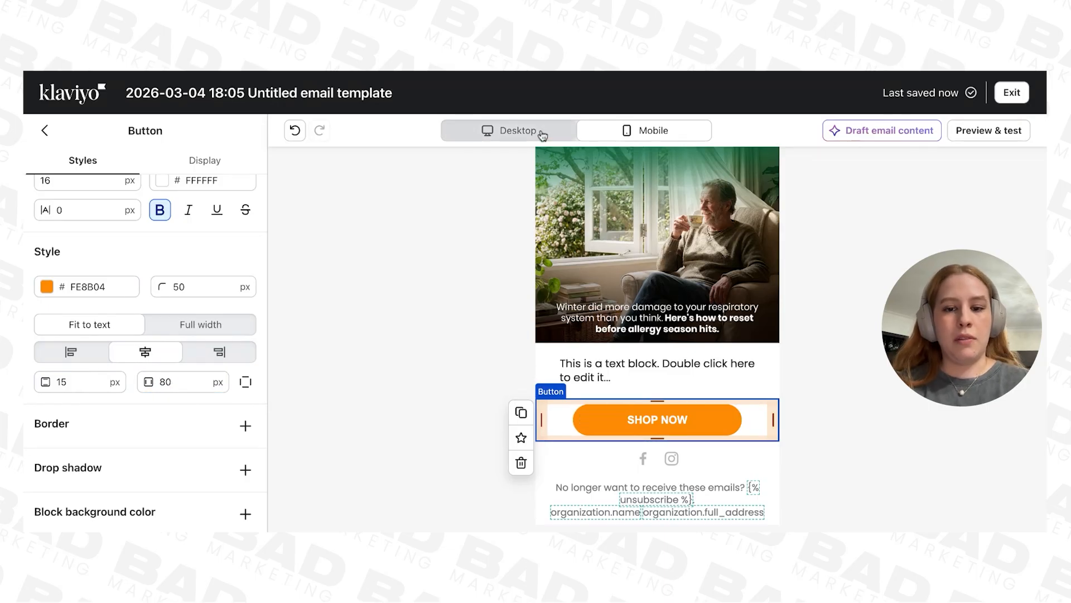
# Step: Set the button's visibility to Mobile only and compare it in the desktop and mobile views
pyautogui.click(562, 128)
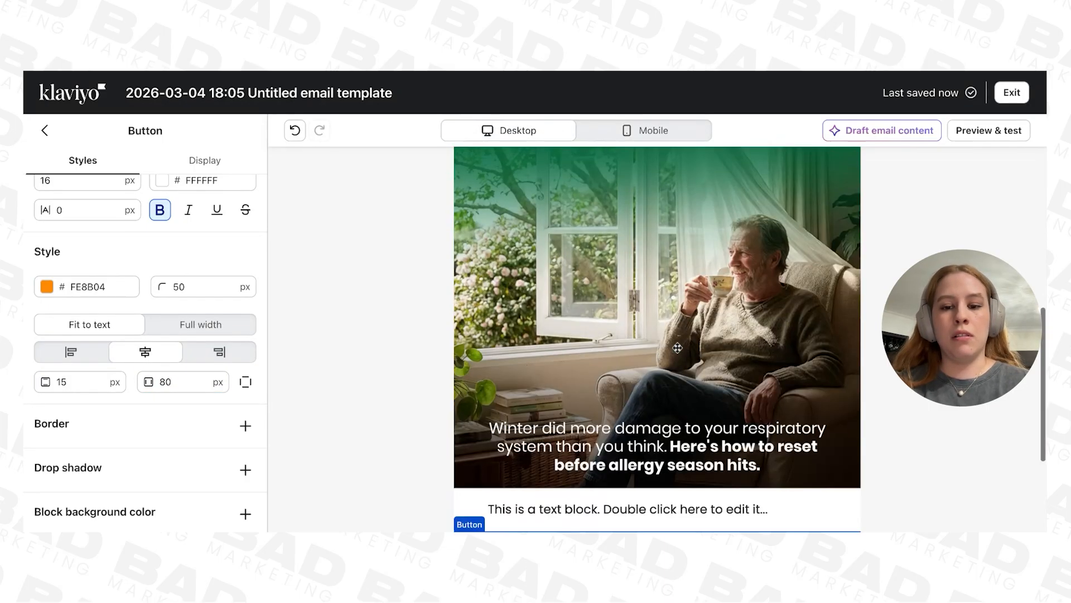
pyautogui.click(648, 134)
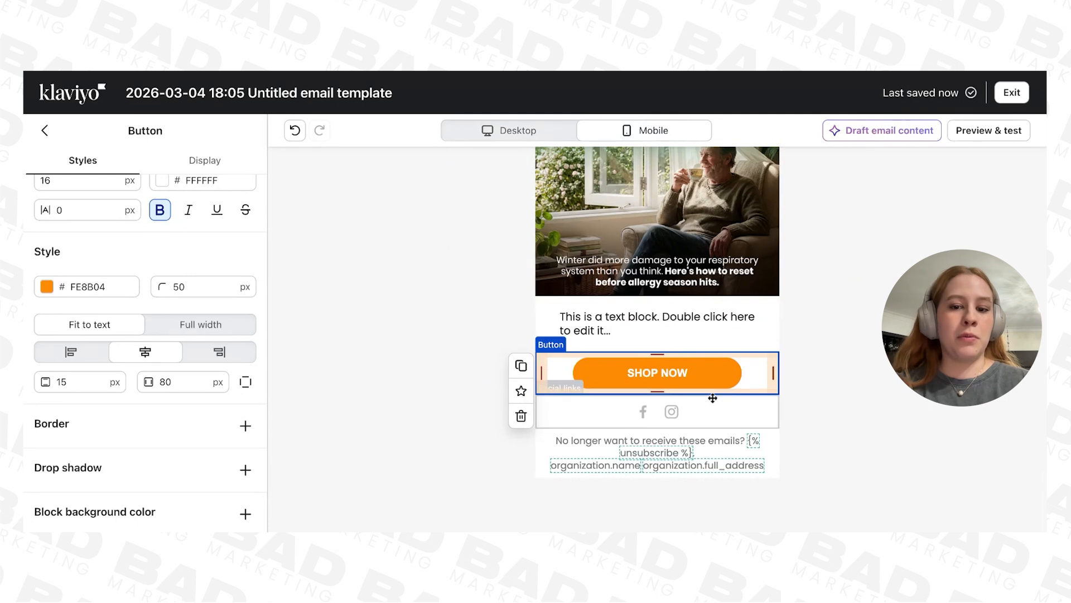
pyautogui.click(204, 162)
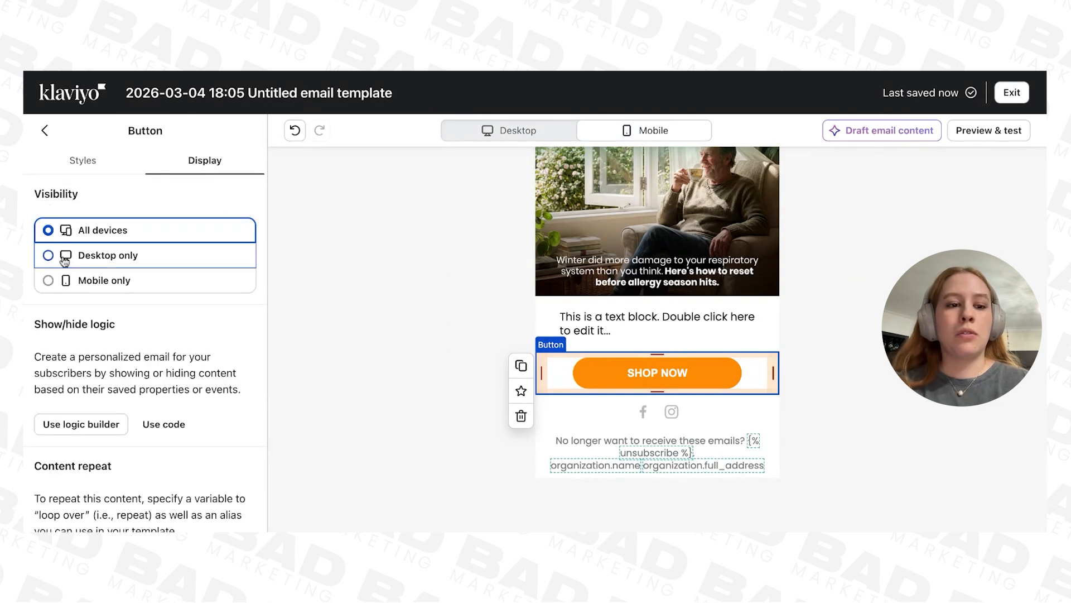
pyautogui.click(101, 284)
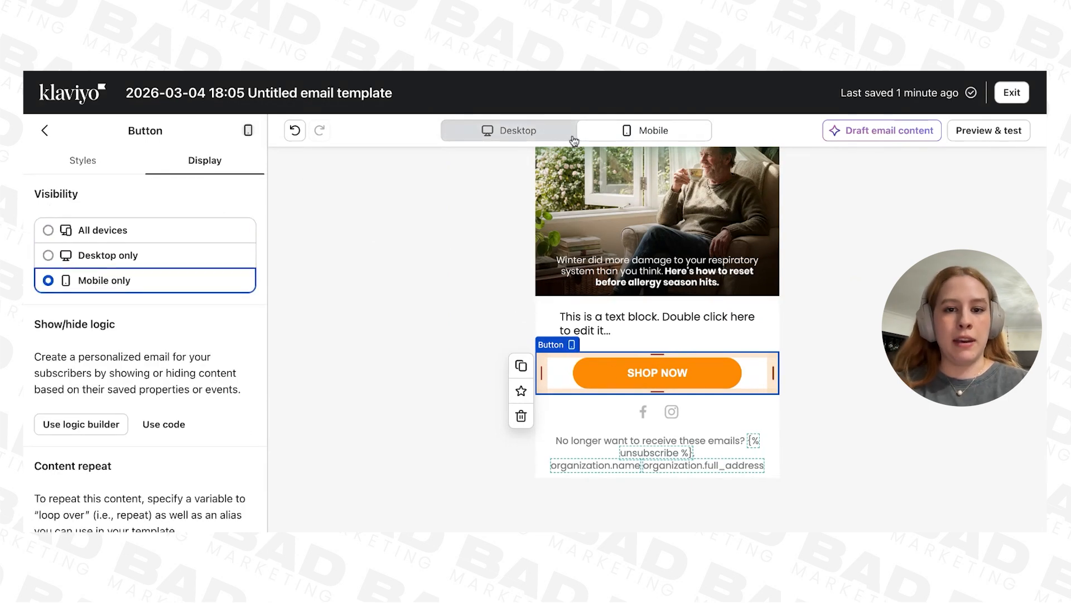
pyautogui.click(552, 130)
pyautogui.click(628, 133)
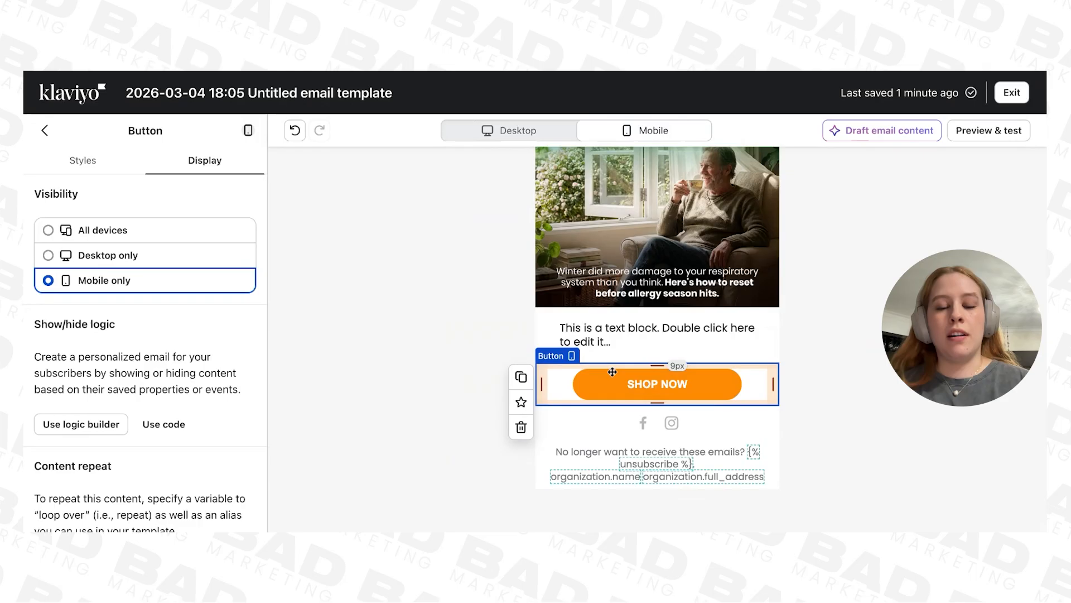
# Step: Duplicate the SHOP NOW button, set the copy's visibility to Desktop only and view it in the desktop layout
pyautogui.click(522, 377)
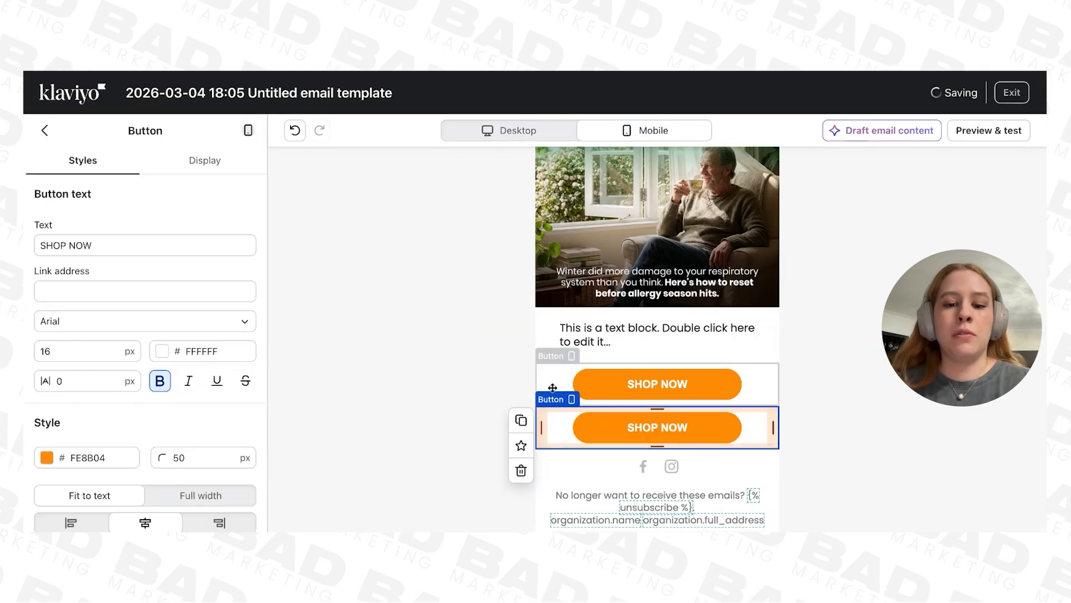
pyautogui.click(205, 160)
pyautogui.click(64, 256)
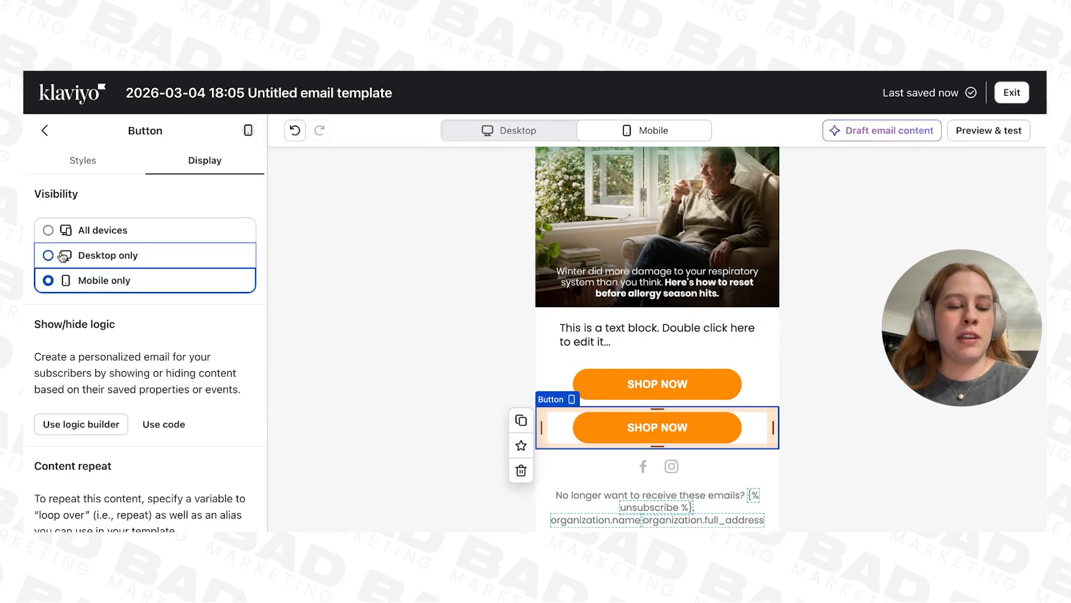
pyautogui.click(519, 130)
pyautogui.scroll(-5, 715, 386)
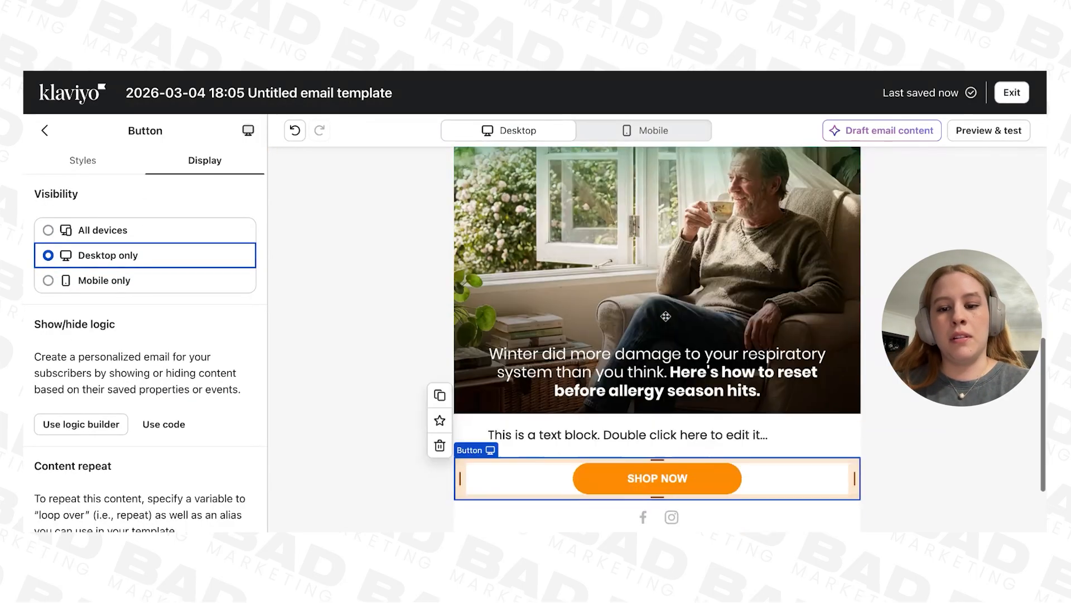
# Step: Set the desktop SHOP NOW button's font size to 22 px
pyautogui.click(66, 162)
pyautogui.click(77, 352)
pyautogui.press('BackSpace')
pyautogui.press('BackSpace')
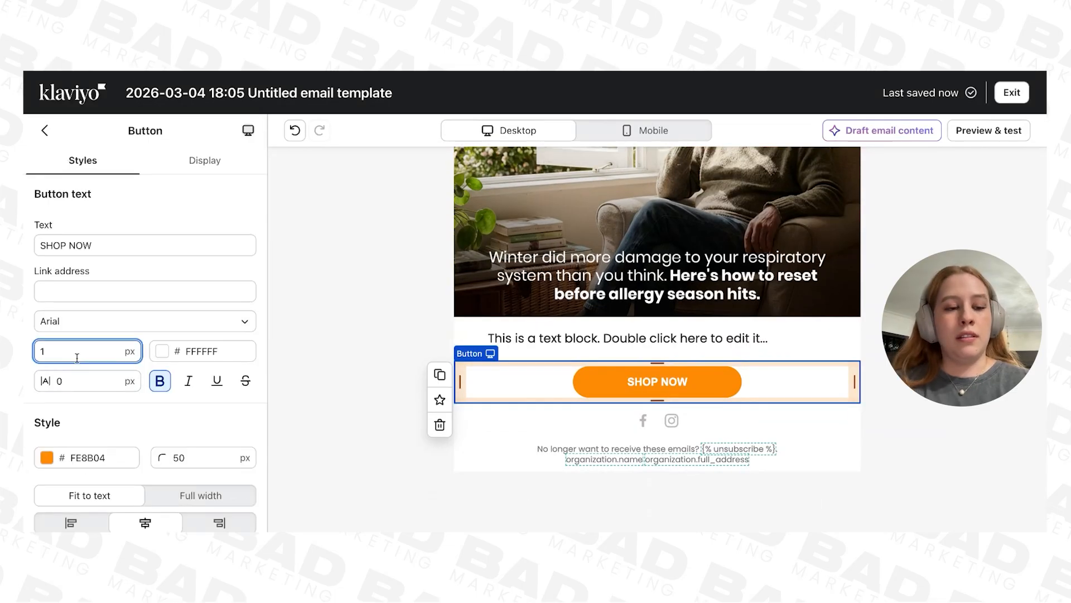
pyautogui.write('22')
# Step: Set the desktop button's inner horizontal padding to 100 px
pyautogui.scroll(-2, 77, 357)
pyautogui.click(176, 469)
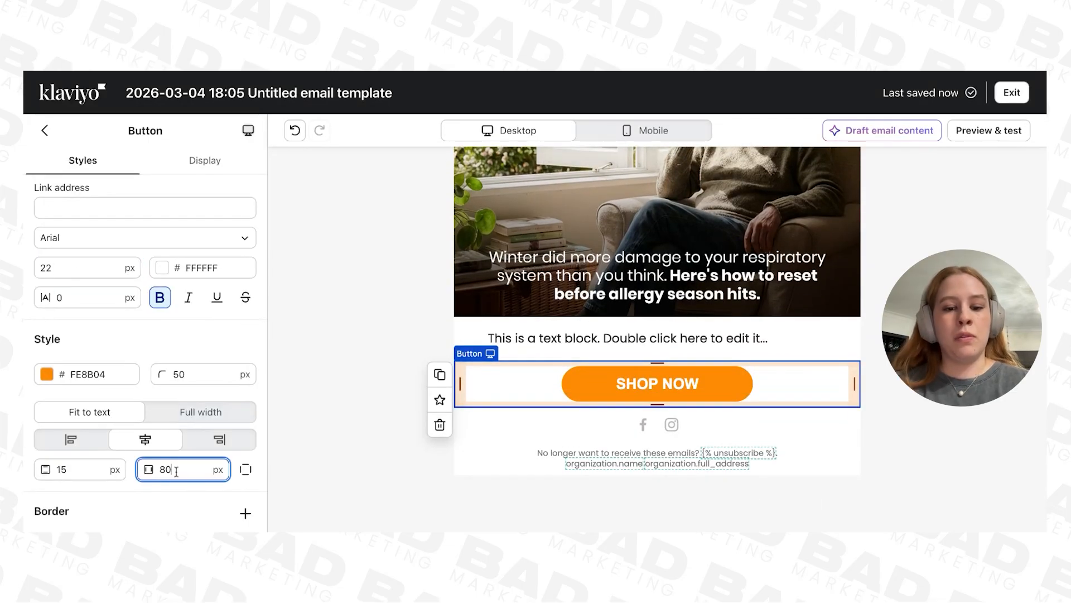
pyautogui.press('BackSpace')
pyautogui.press('BackSpace')
pyautogui.write('100')
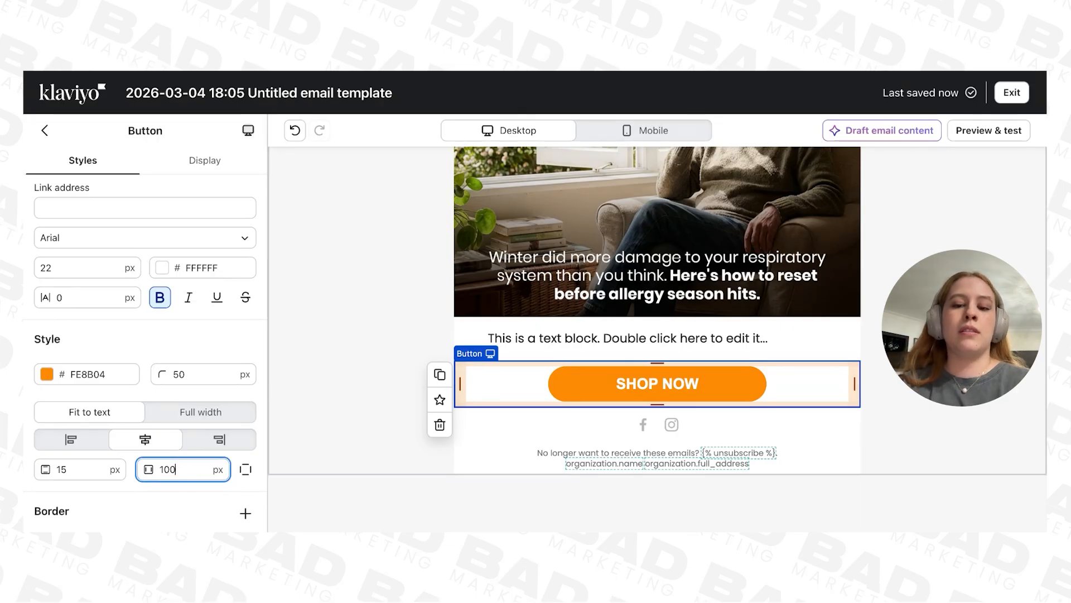
pyautogui.scroll(2, 195, 333)
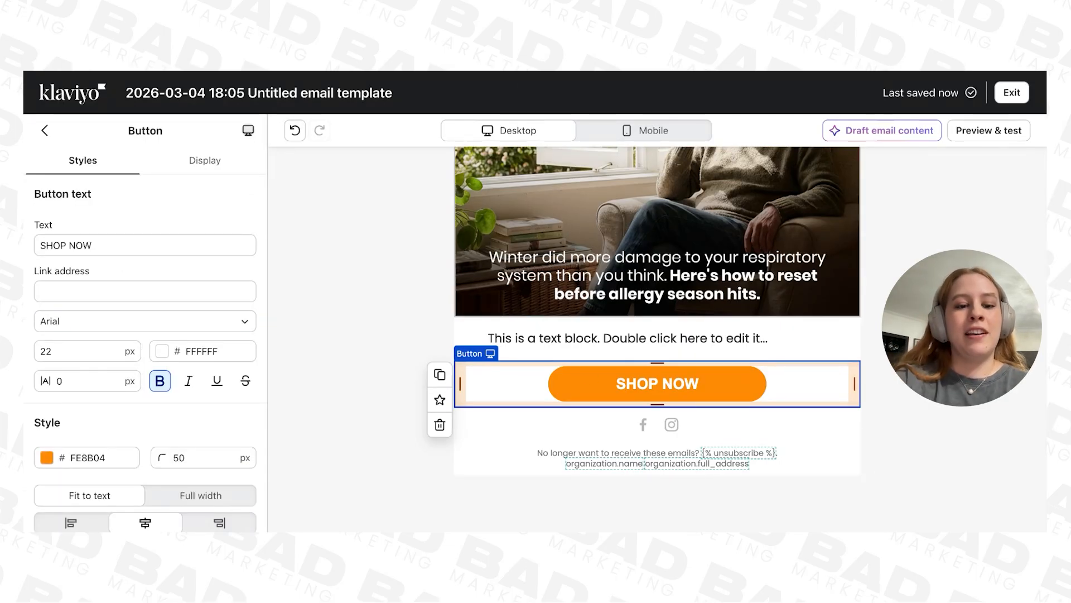
pyautogui.scroll(-1, 476, 374)
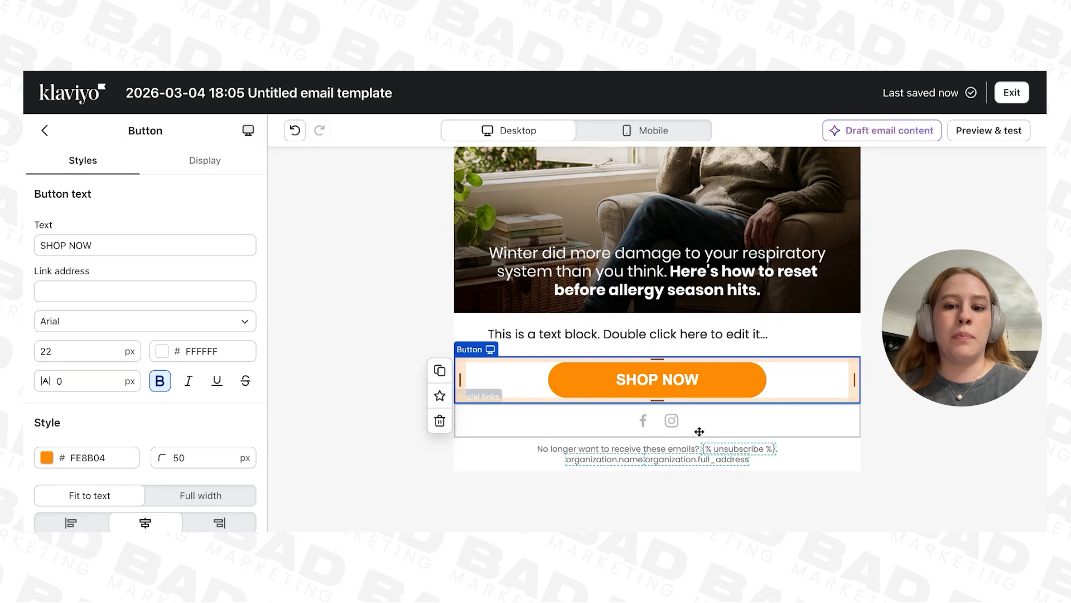
# Step: Add a new section below the unsubscribe text and fill it with an image block holding the FOOTER_02.3 trust-badge image
pyautogui.click(727, 423)
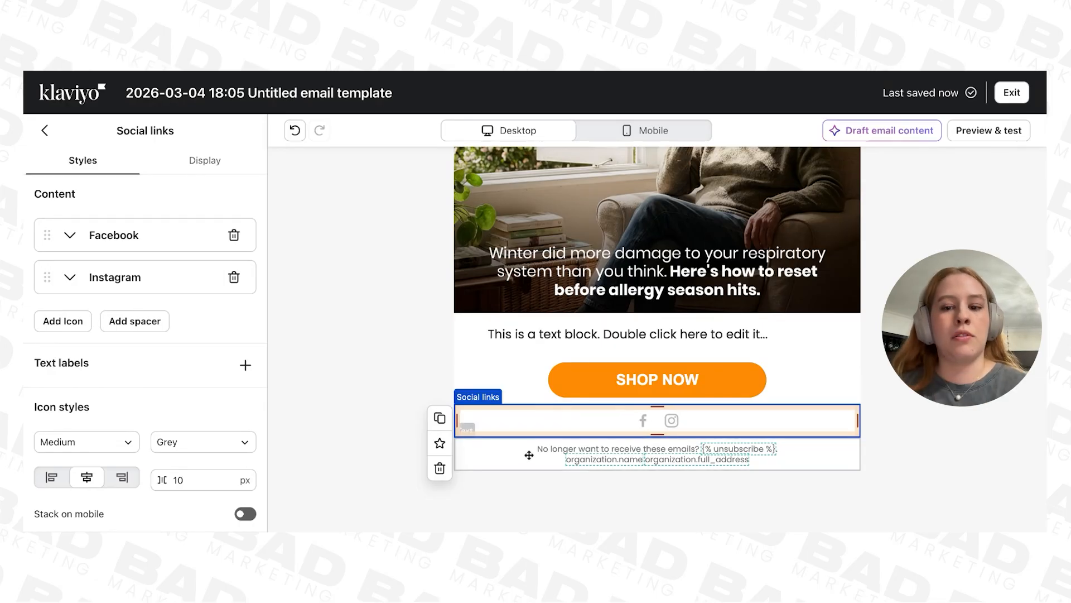
pyautogui.click(37, 134)
pyautogui.scroll(-3, 127, 394)
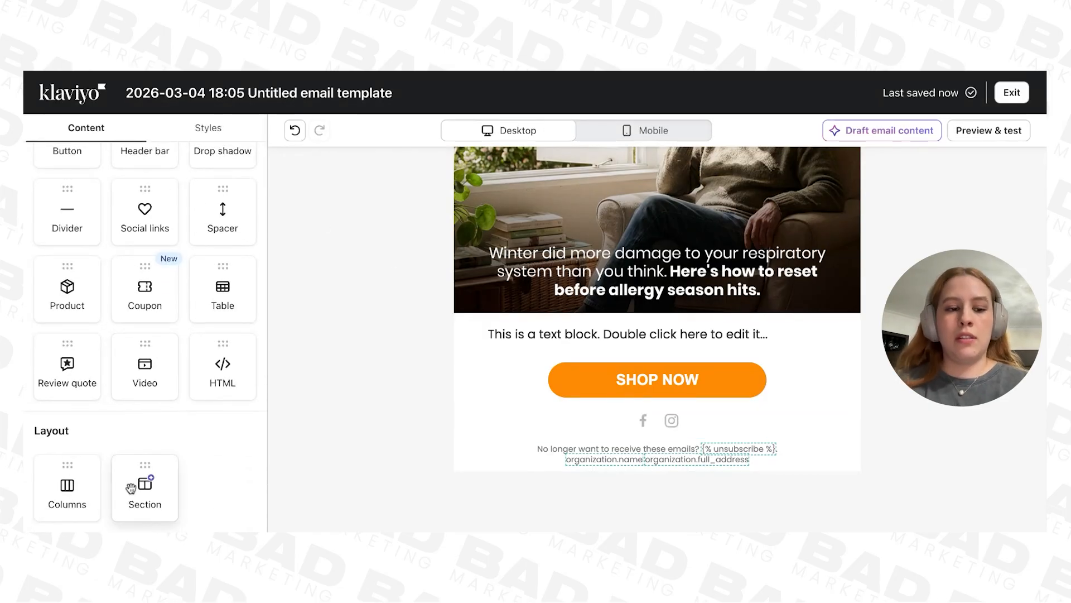
pyautogui.click(144, 501)
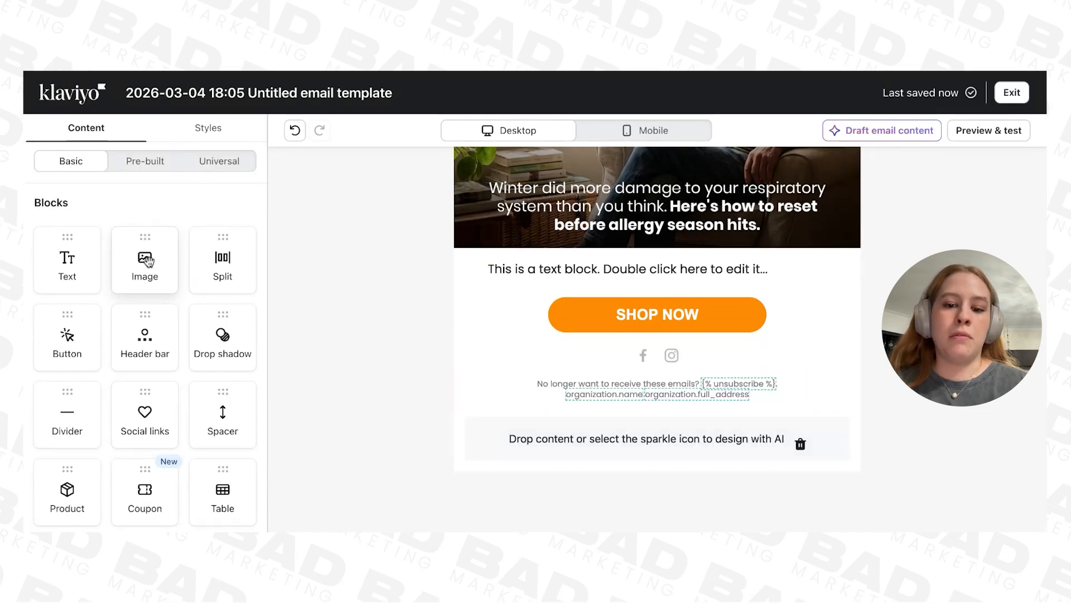
pyautogui.click(146, 260)
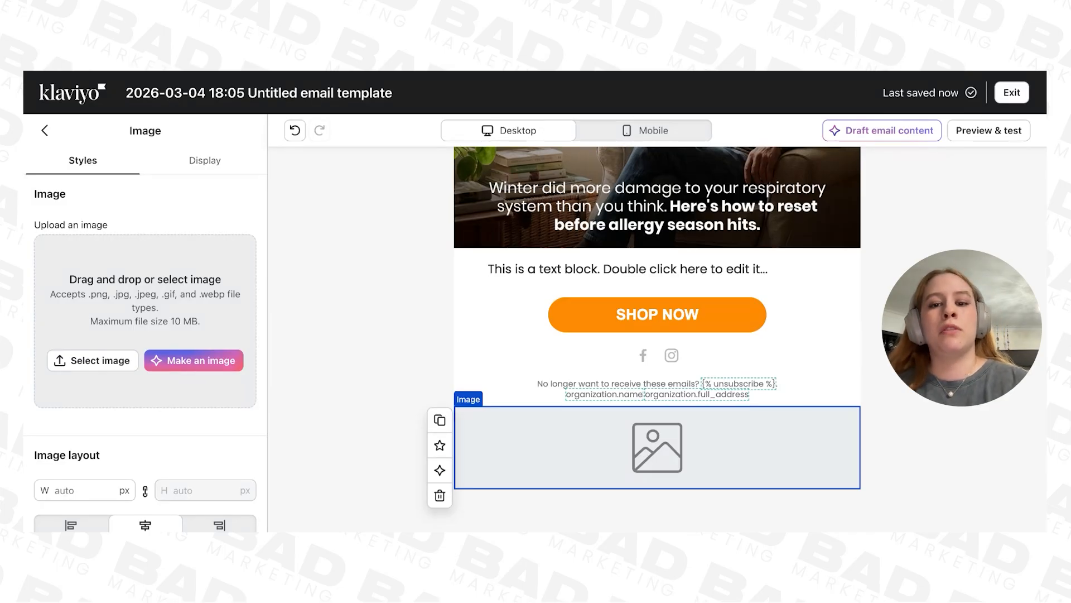
pyautogui.moveTo(24, 335); pyautogui.dragTo(145, 320)
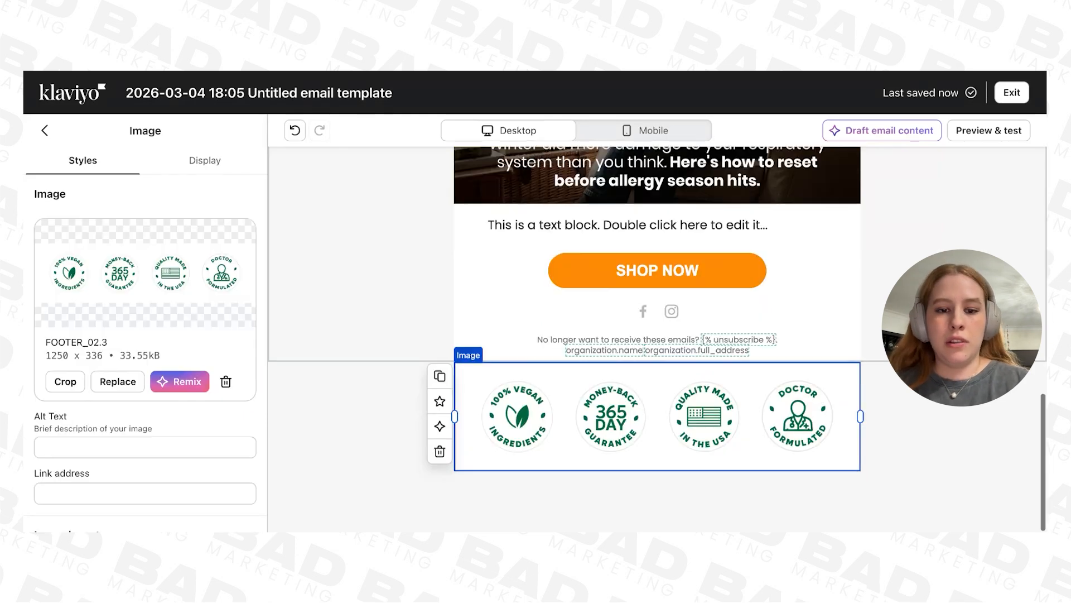
# Step: Duplicate the trust-badge image block and replace the copy's picture with the "Join our VIP list" SMS banner
pyautogui.click(441, 377)
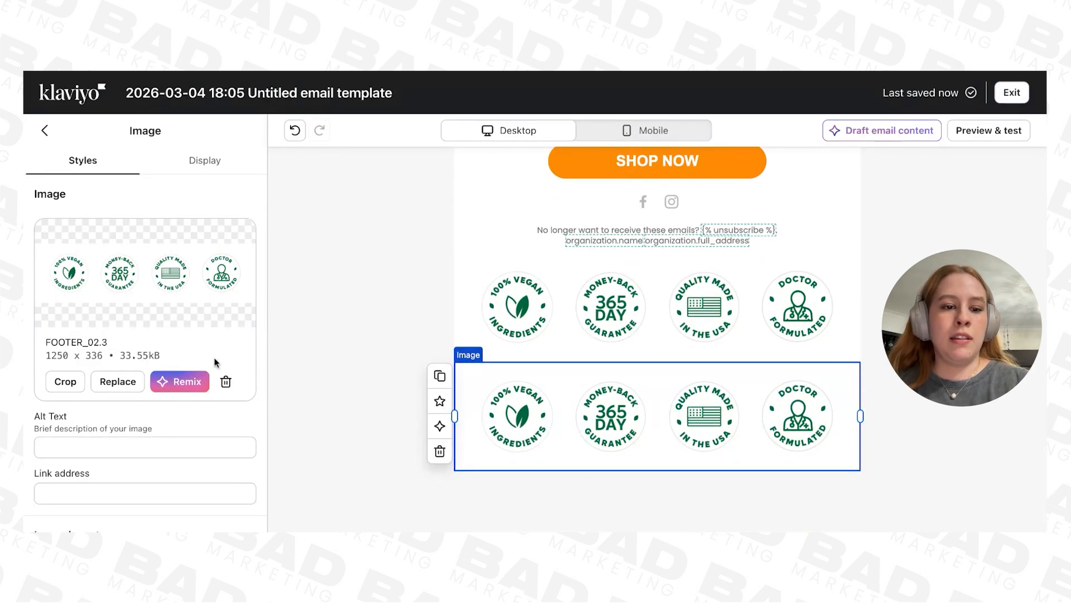
pyautogui.click(225, 382)
pyautogui.moveTo(24, 335); pyautogui.dragTo(145, 321)
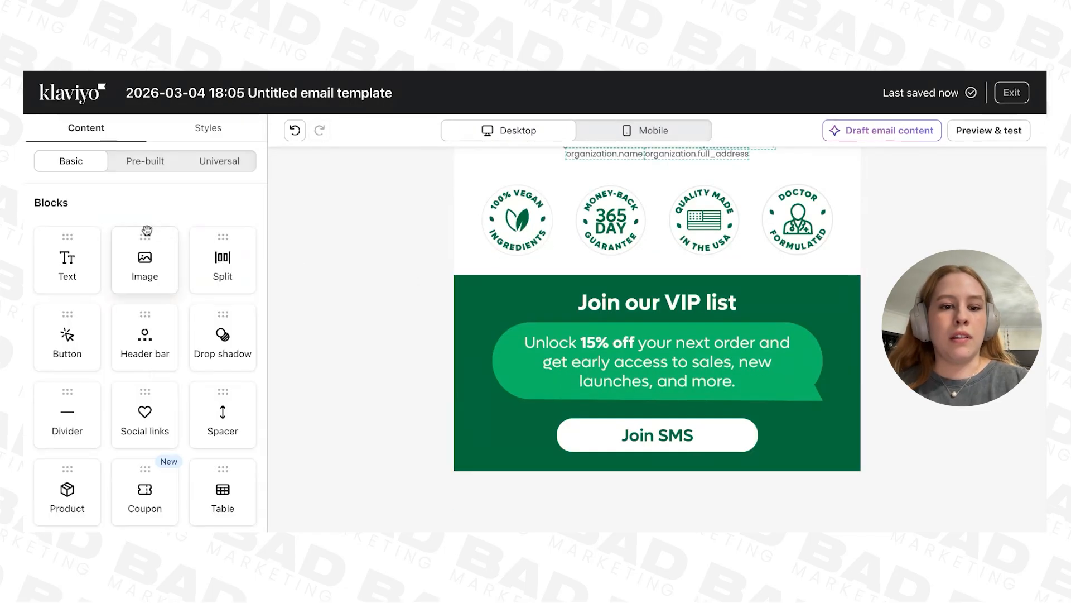
# Step: Add the FOOTER_04.5 reviews banner in an image block below the VIP banner and move the social links and unsubscribe text beneath it
pyautogui.moveTo(145, 244); pyautogui.dragTo(657, 481)
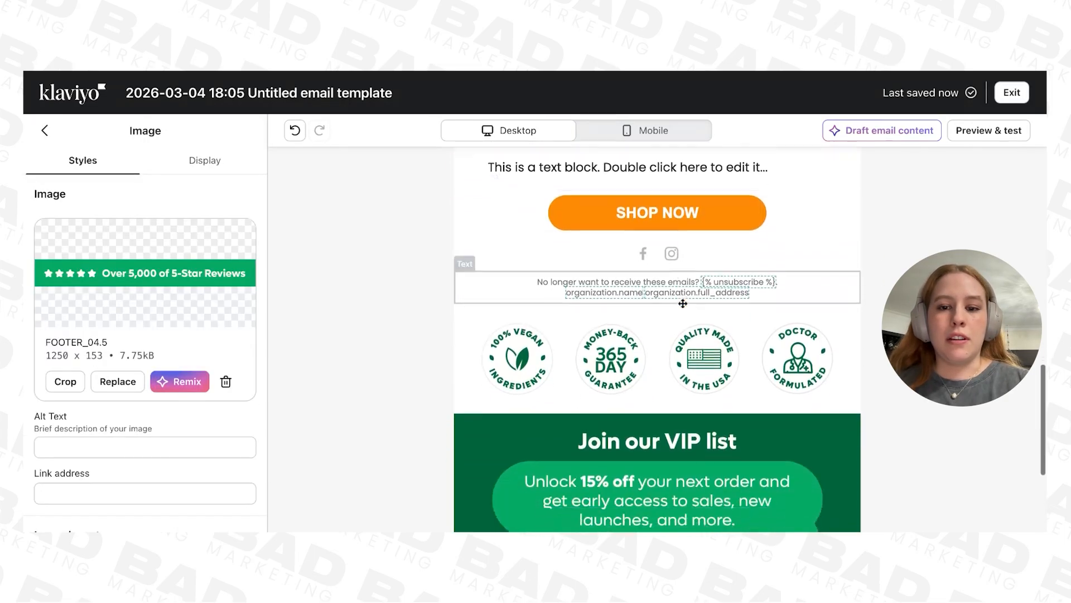
pyautogui.scroll(-1, 694, 217)
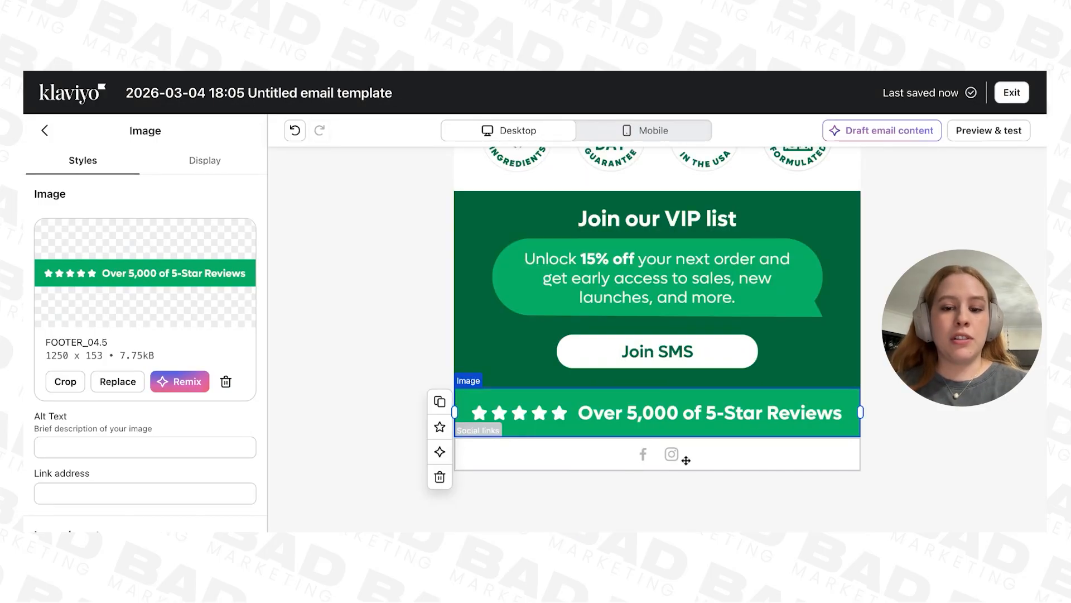
pyautogui.scroll(4, 722, 375)
pyautogui.moveTo(801, 268); pyautogui.dragTo(802, 270)
pyautogui.scroll(-5, 802, 270)
pyautogui.click(750, 425)
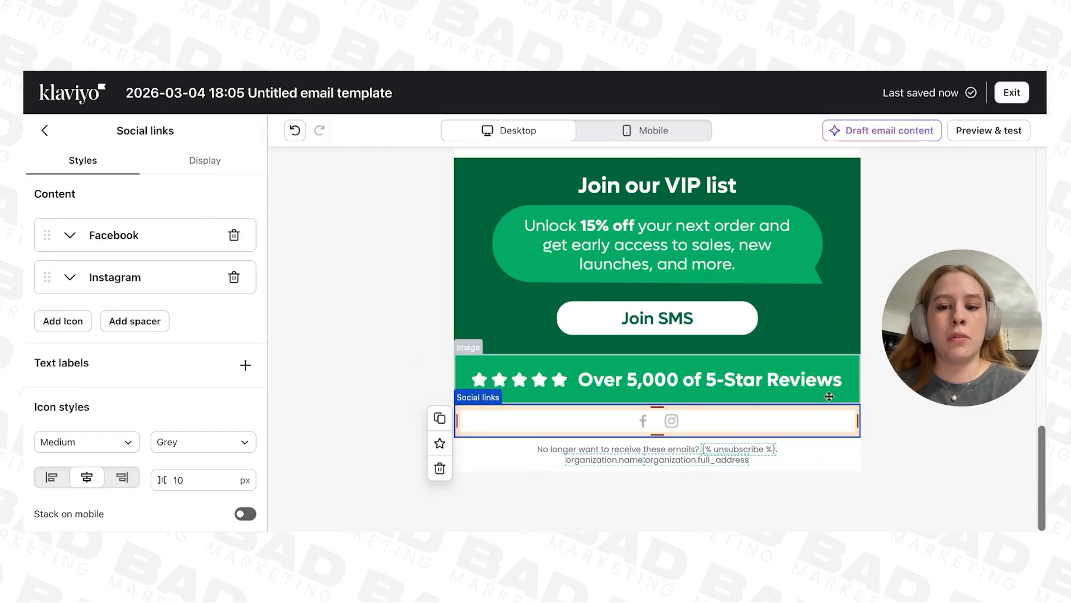
# Step: Delete the empty content section left between the SHOP NOW button and the trust badges
pyautogui.scroll(3, 829, 396)
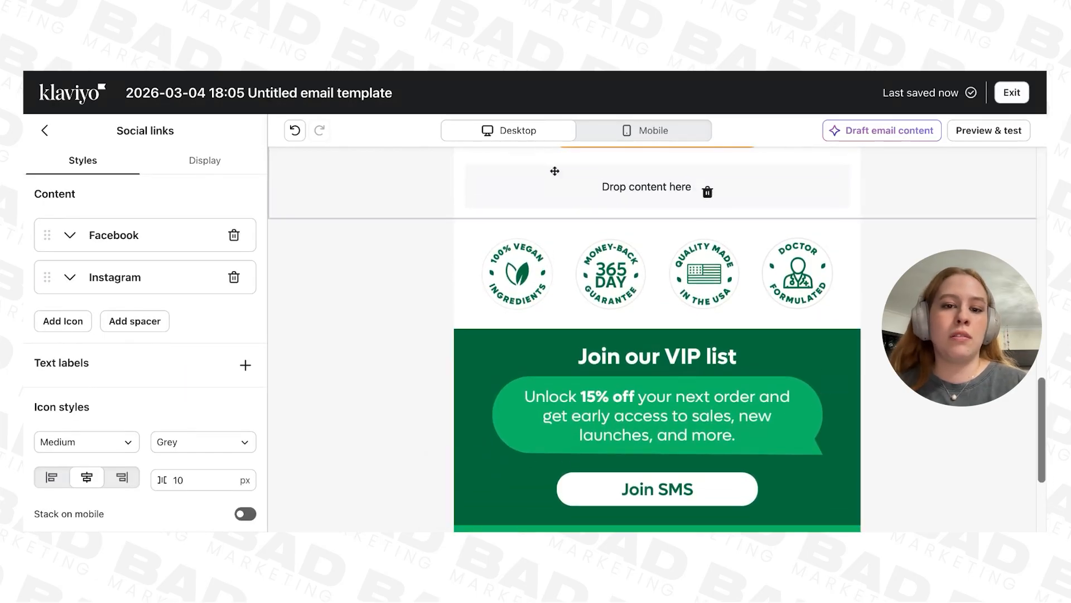
pyautogui.scroll(1, 555, 171)
pyautogui.click(698, 219)
pyautogui.click(707, 206)
pyautogui.scroll(-3, 750, 335)
# Step: Give the social links block a green background color sampled from the reviews banner
pyautogui.click(789, 427)
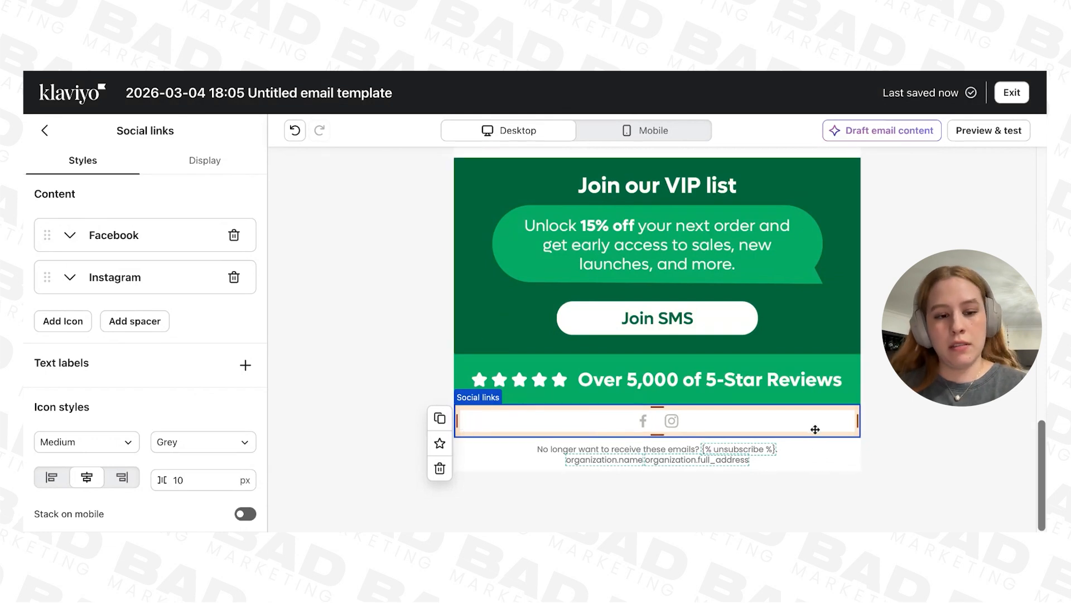
pyautogui.scroll(-3, 143, 248)
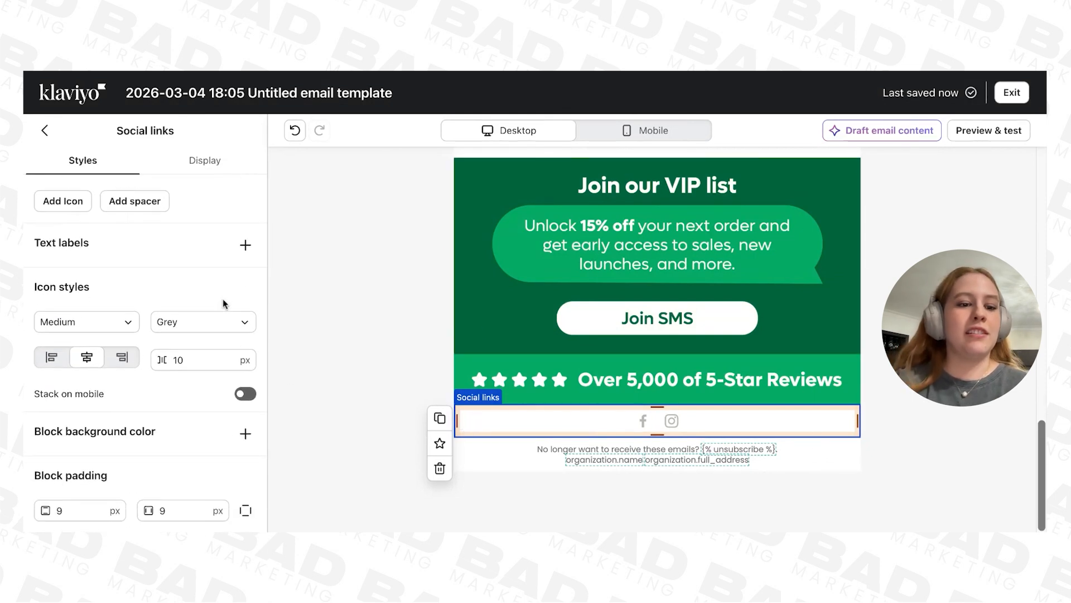
pyautogui.click(245, 434)
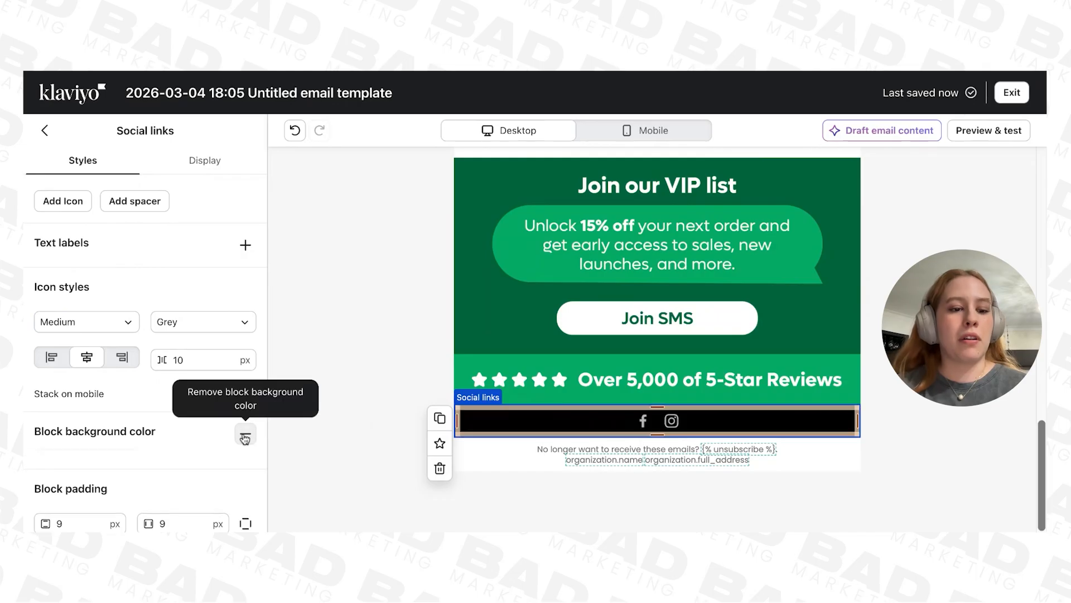
pyautogui.click(49, 468)
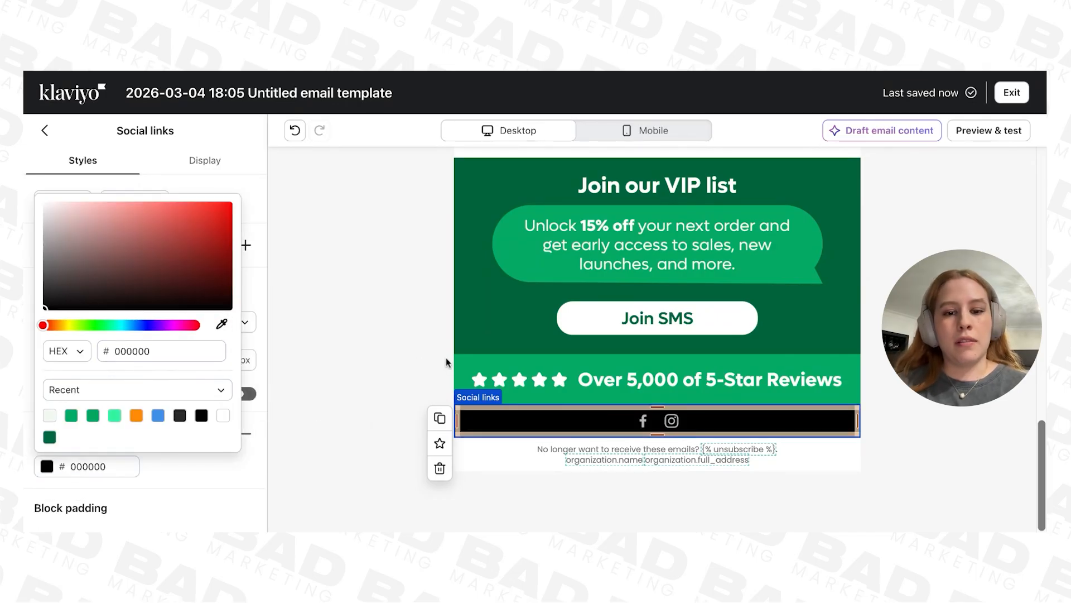
pyautogui.click(495, 363)
# Step: Set the unsubscribe text block's background color to green 05AA64
pyautogui.click(536, 454)
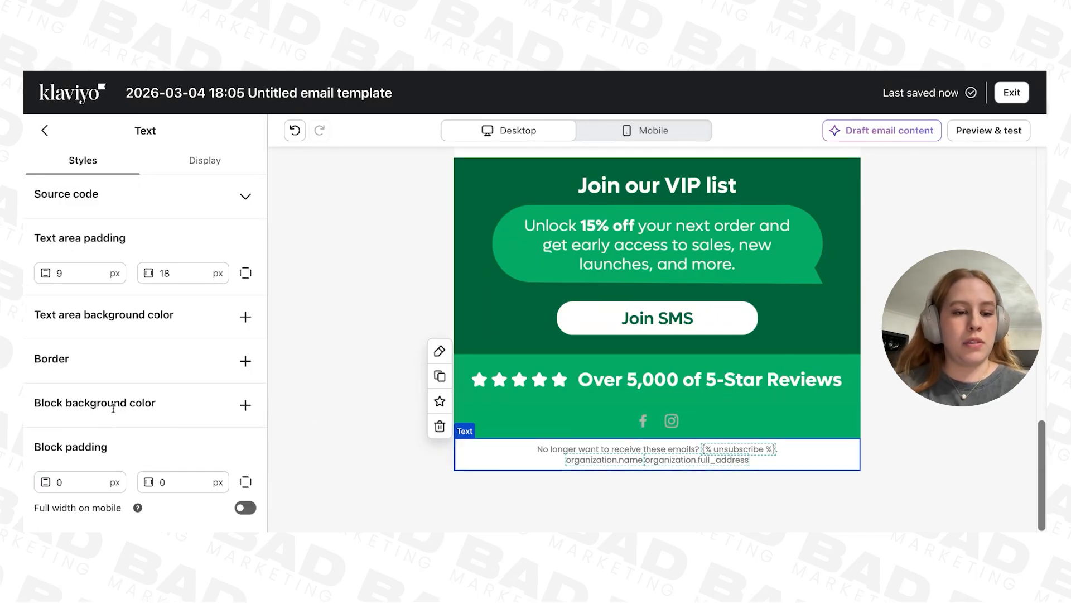
pyautogui.click(245, 405)
pyautogui.click(46, 438)
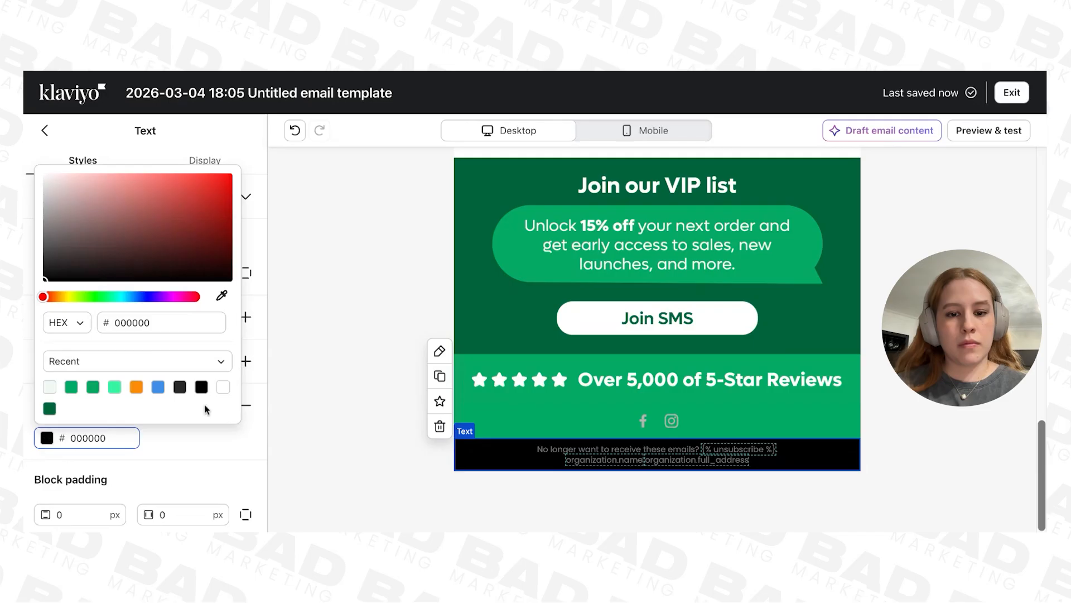
pyautogui.click(71, 386)
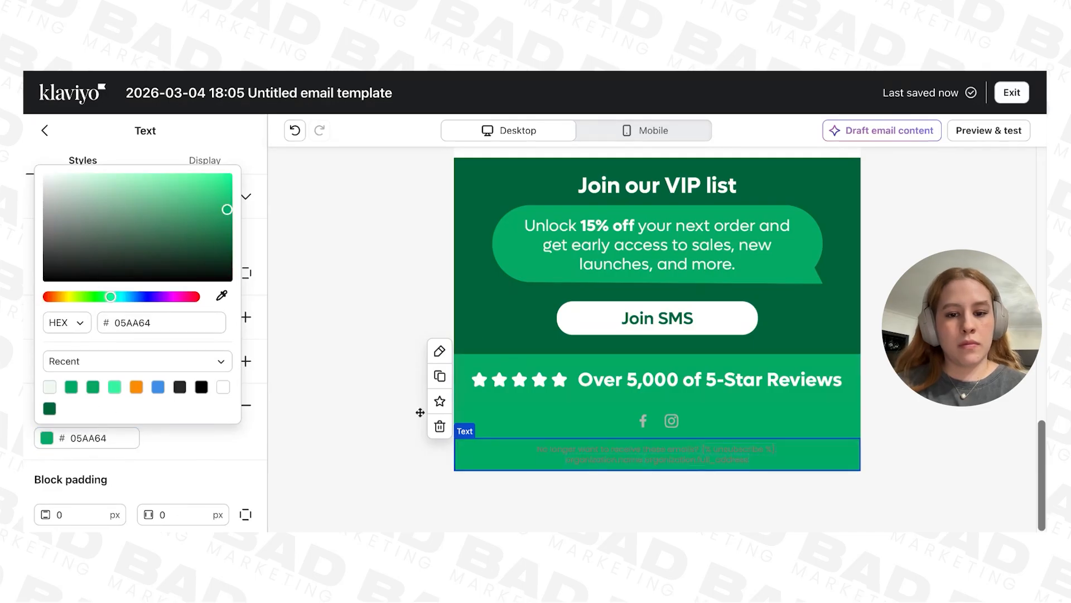
# Step: Select all of the unsubscribe block's text and set its color to white FFFFFF
pyautogui.click(547, 453)
pyautogui.moveTo(795, 459); pyautogui.dragTo(514, 436)
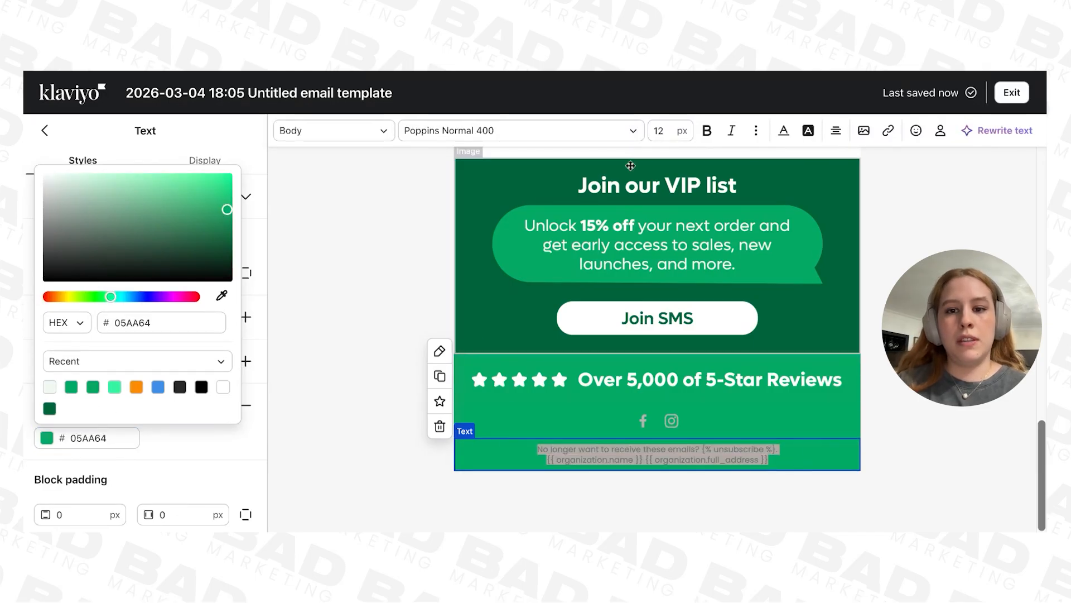
pyautogui.click(797, 458)
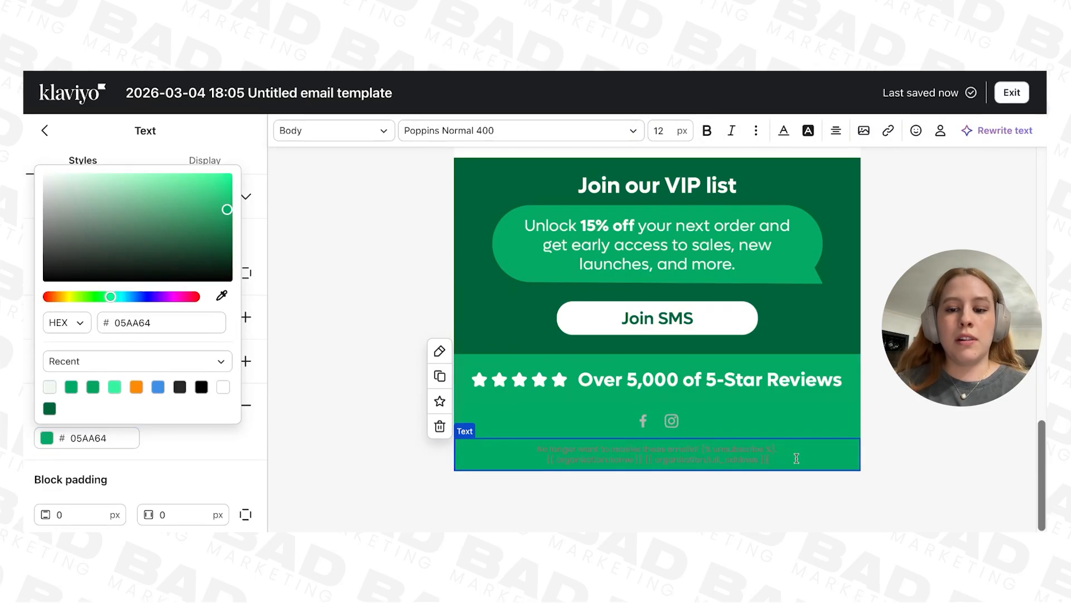
pyautogui.moveTo(797, 458); pyautogui.dragTo(537, 447)
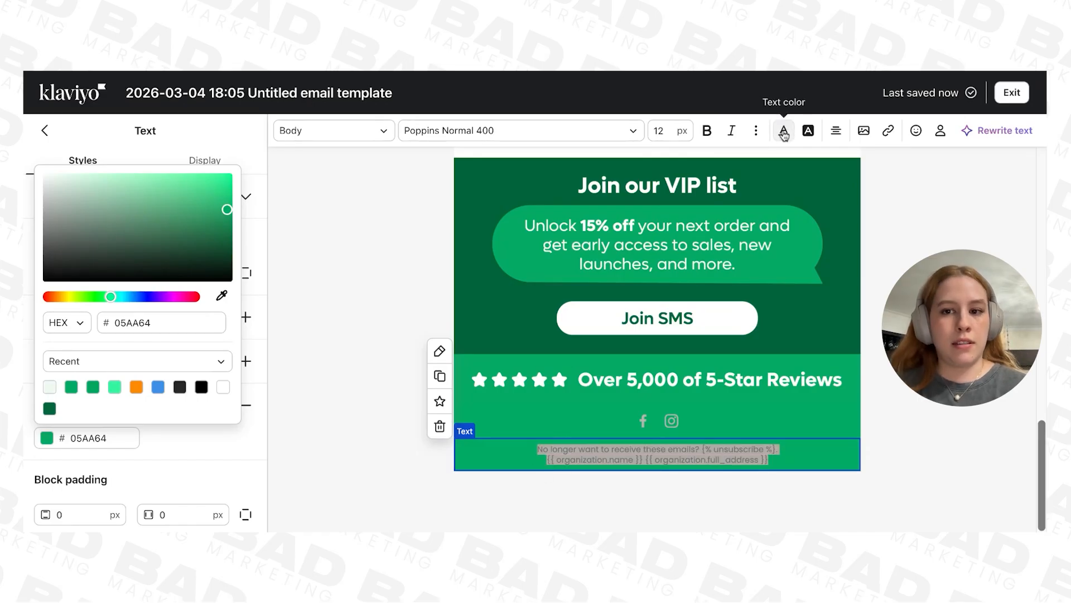
pyautogui.click(785, 130)
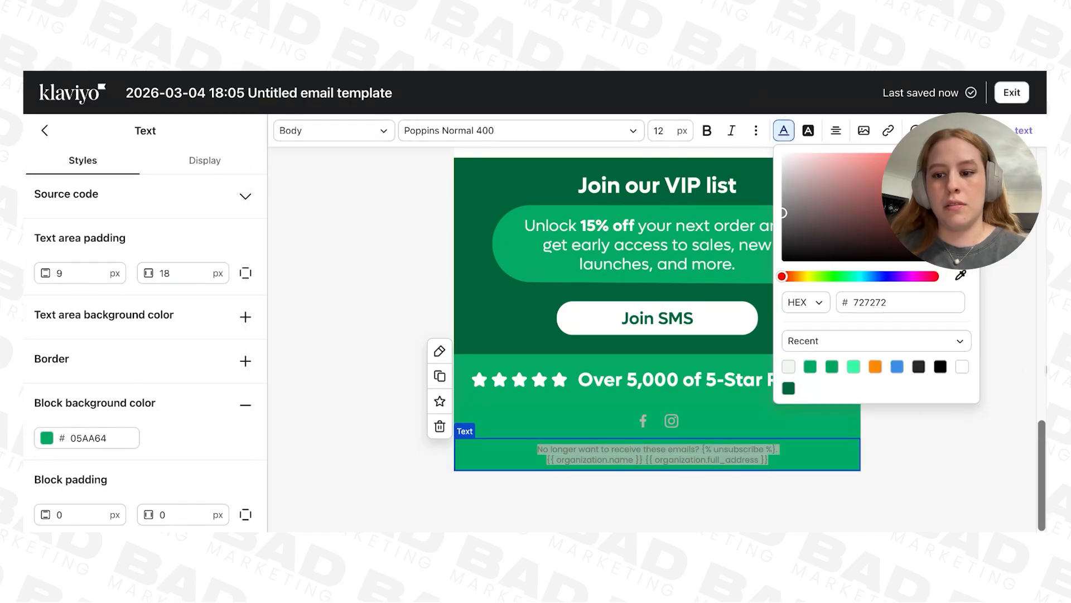
pyautogui.click(967, 370)
# Step: Try yellow F1FF10, mint 35F4A1 and orange as text colors for the unsubscribe and organization tags, and revert the footer's text color changes
pyautogui.moveTo(778, 448); pyautogui.dragTo(746, 448)
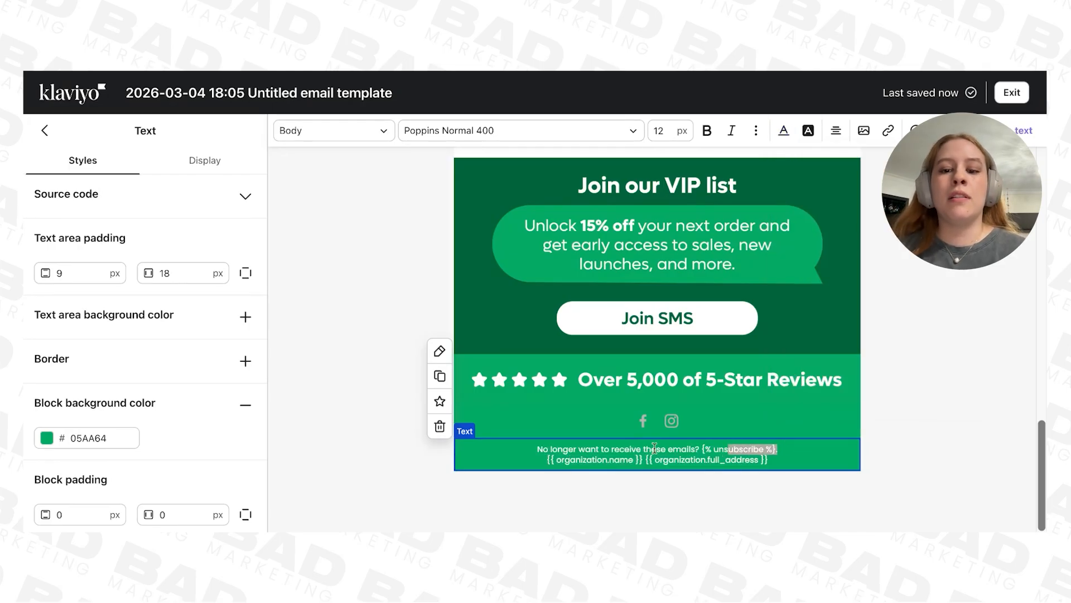
pyautogui.click(797, 450)
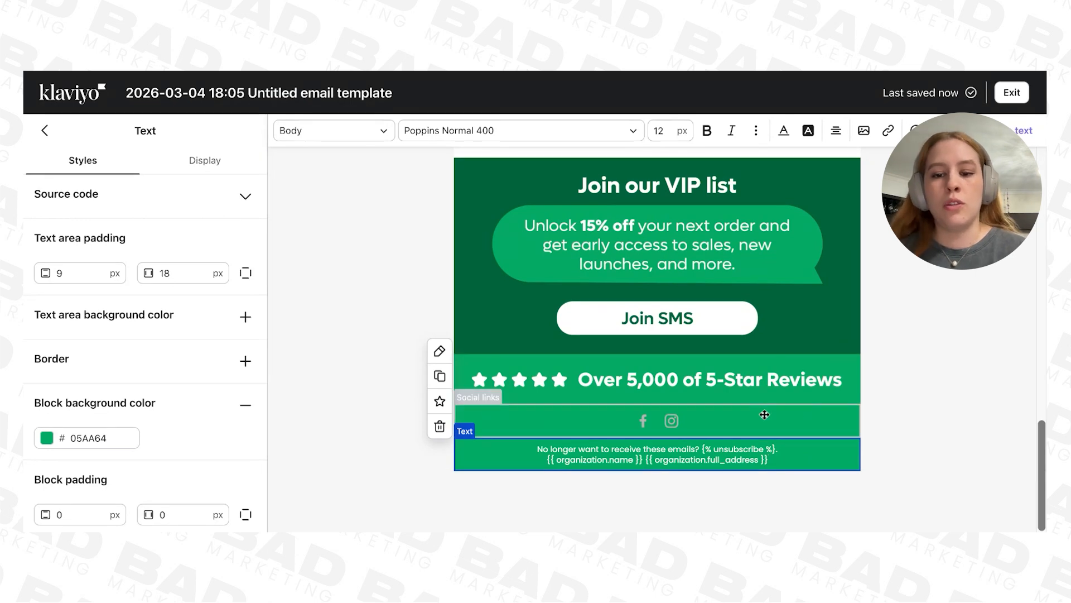
pyautogui.moveTo(701, 449); pyautogui.dragTo(809, 474)
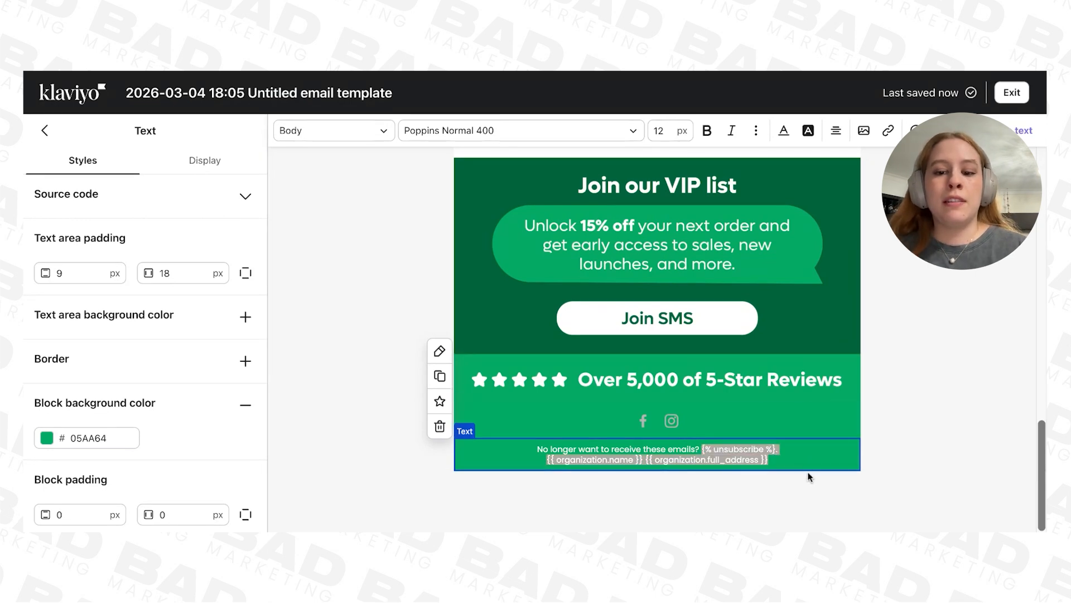
pyautogui.click(784, 132)
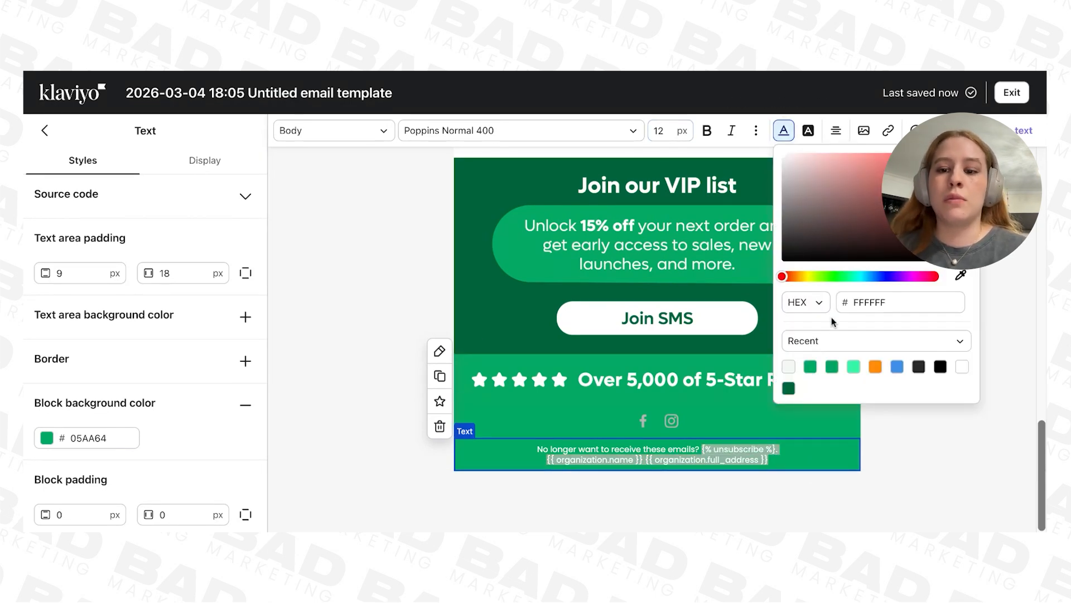
pyautogui.click(812, 277)
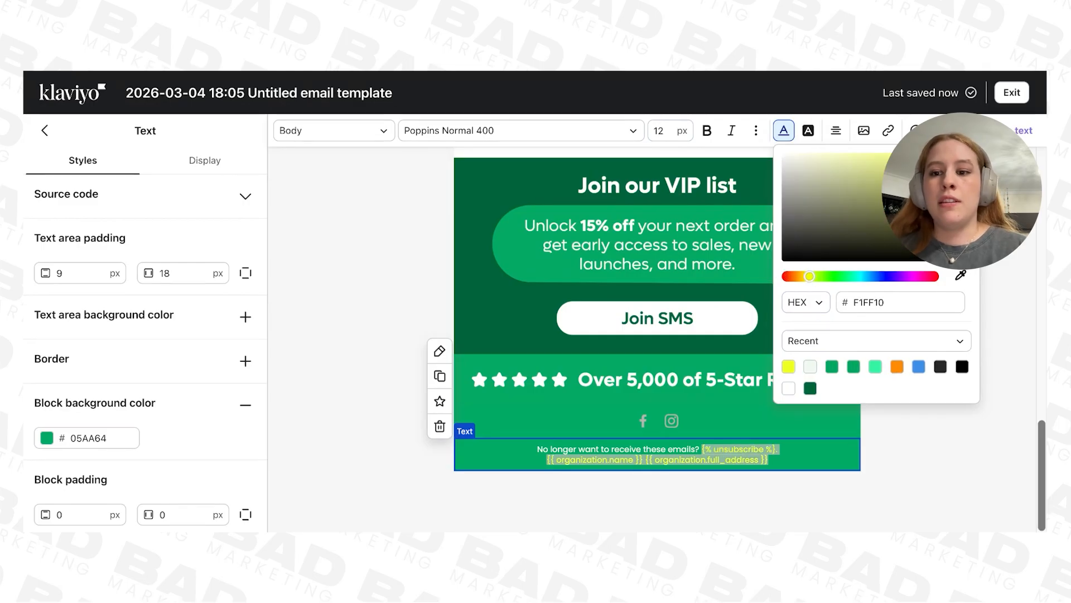
pyautogui.click(901, 367)
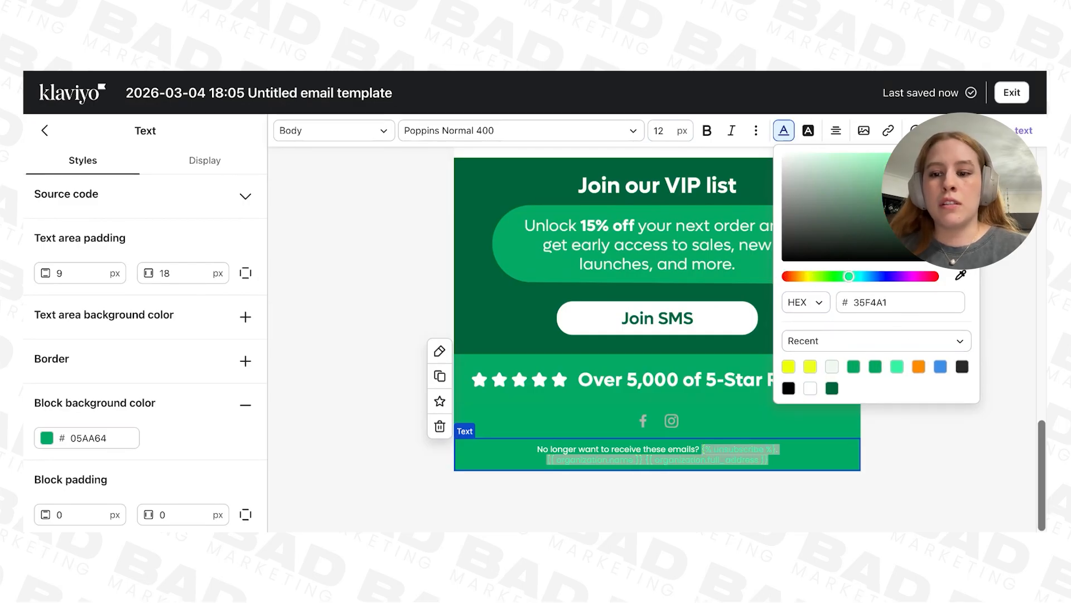
pyautogui.click(919, 367)
pyautogui.press('Escape')
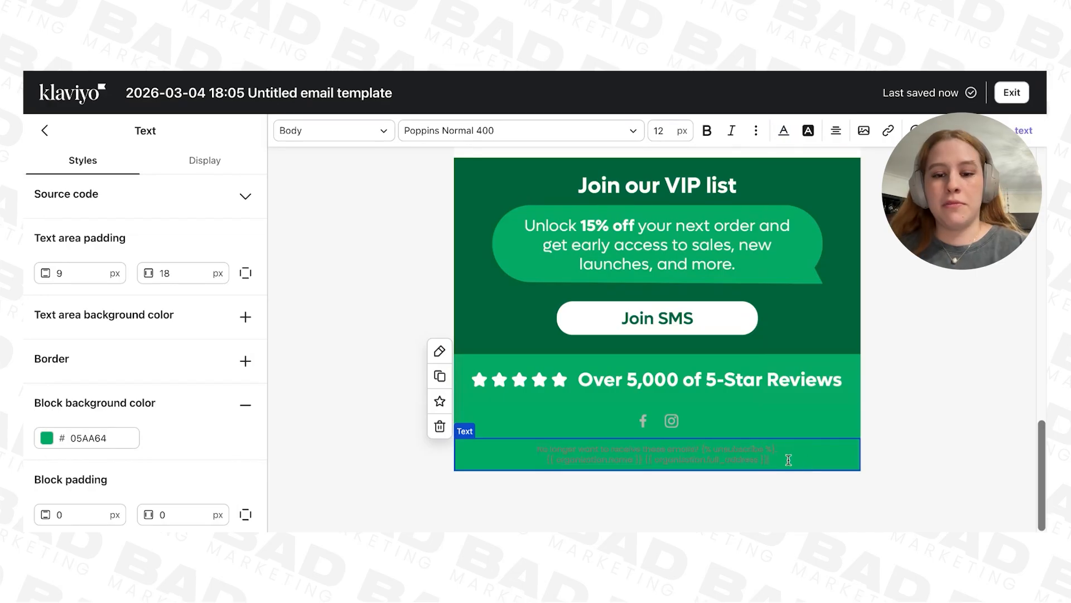
# Step: Set the color of the entire unsubscribe text to off-white F0F9F1
pyautogui.click(784, 130)
pyautogui.click(832, 367)
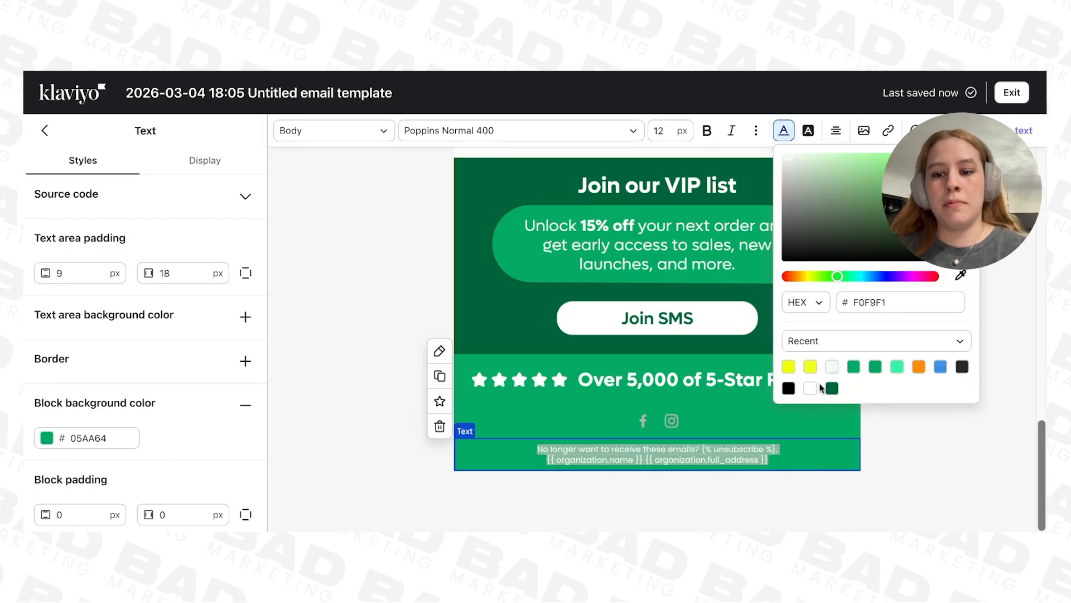
# Step: Set the footer's social link icons to white after trying the default icon colors
pyautogui.click(671, 424)
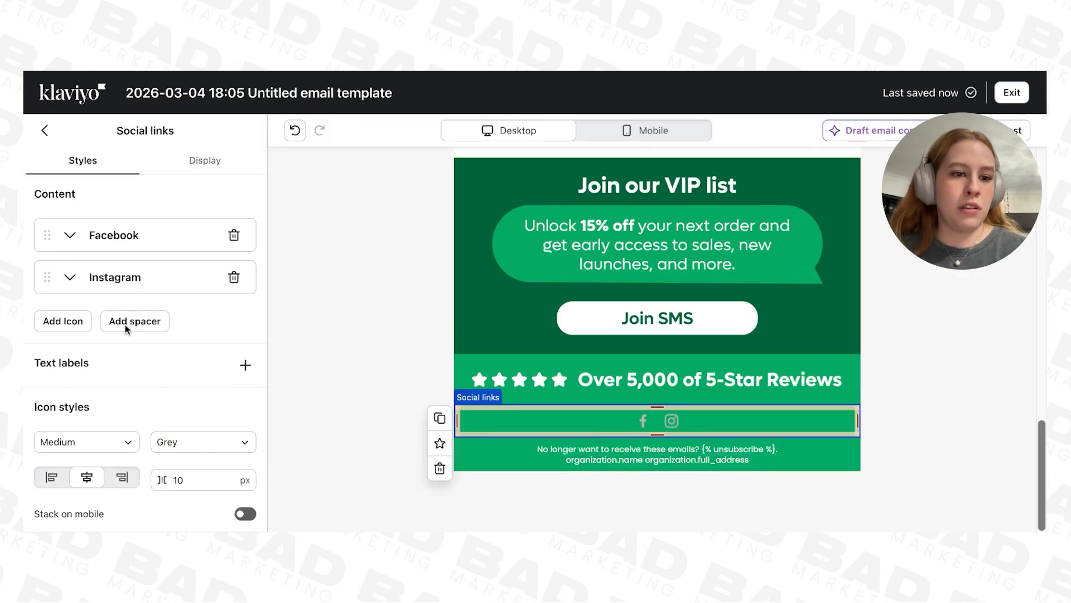
pyautogui.scroll(-2, 128, 331)
pyautogui.click(203, 313)
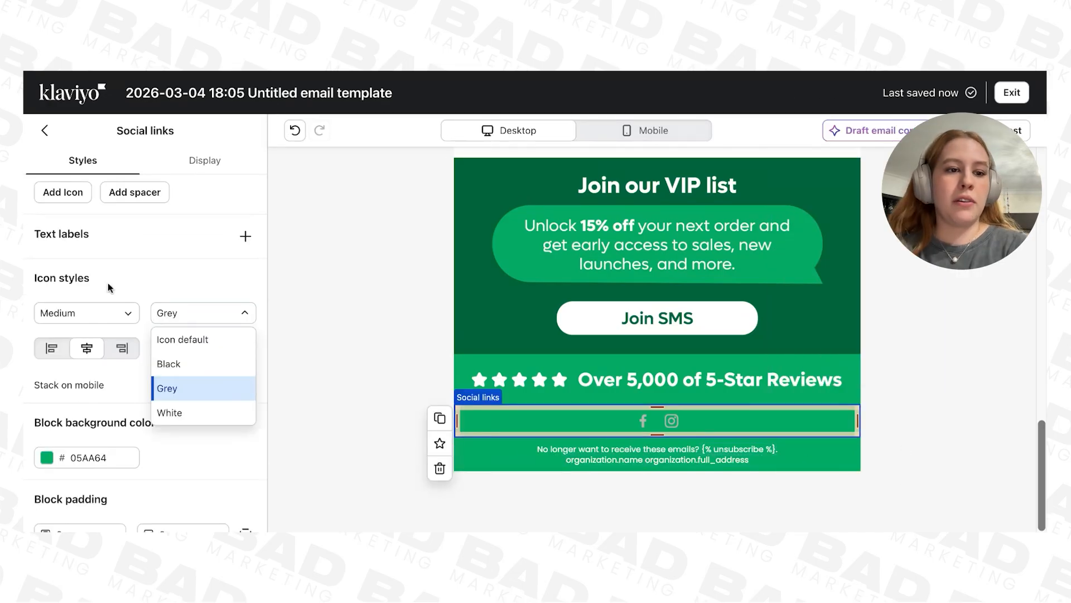
pyautogui.click(181, 342)
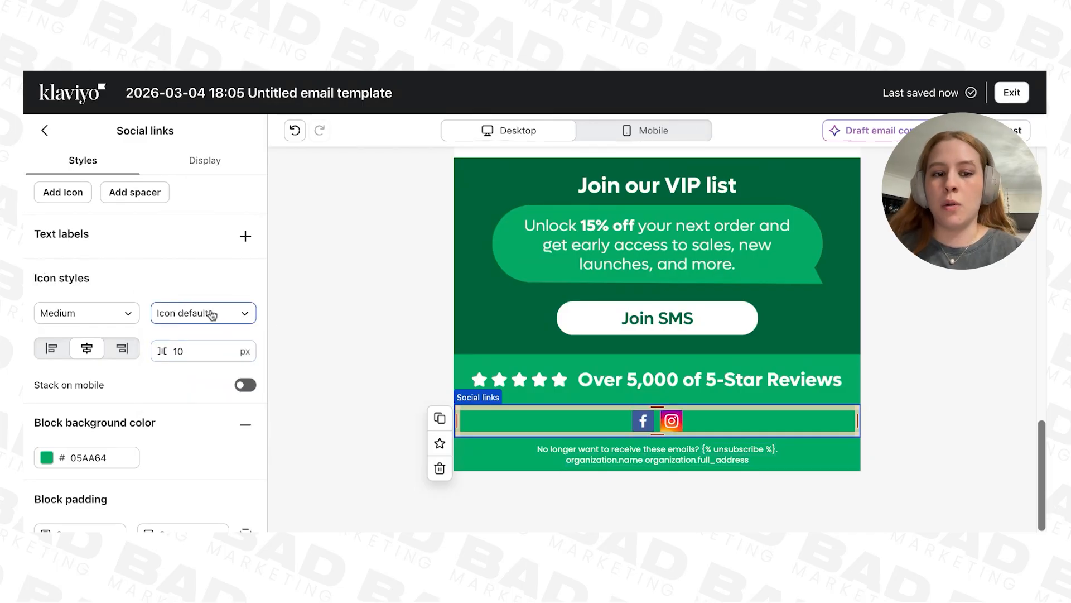
pyautogui.click(210, 316)
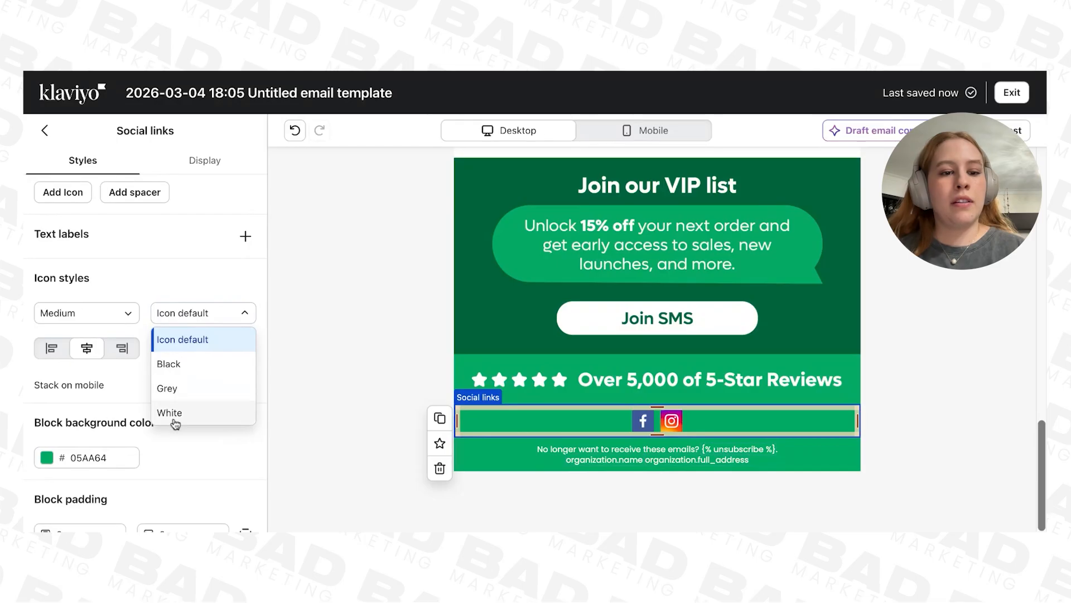
pyautogui.click(879, 354)
# Step: Review the desktop layout of the whole template from the header and hero down to the footer
pyautogui.scroll(4, 705, 291)
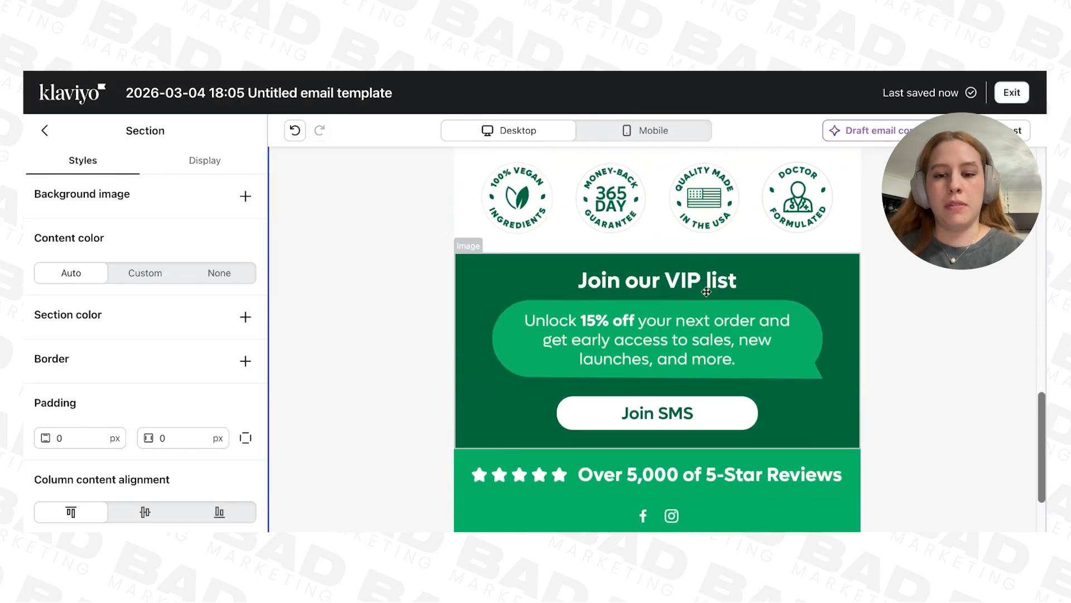
pyautogui.scroll(-4, 706, 292)
pyautogui.scroll(12, 705, 291)
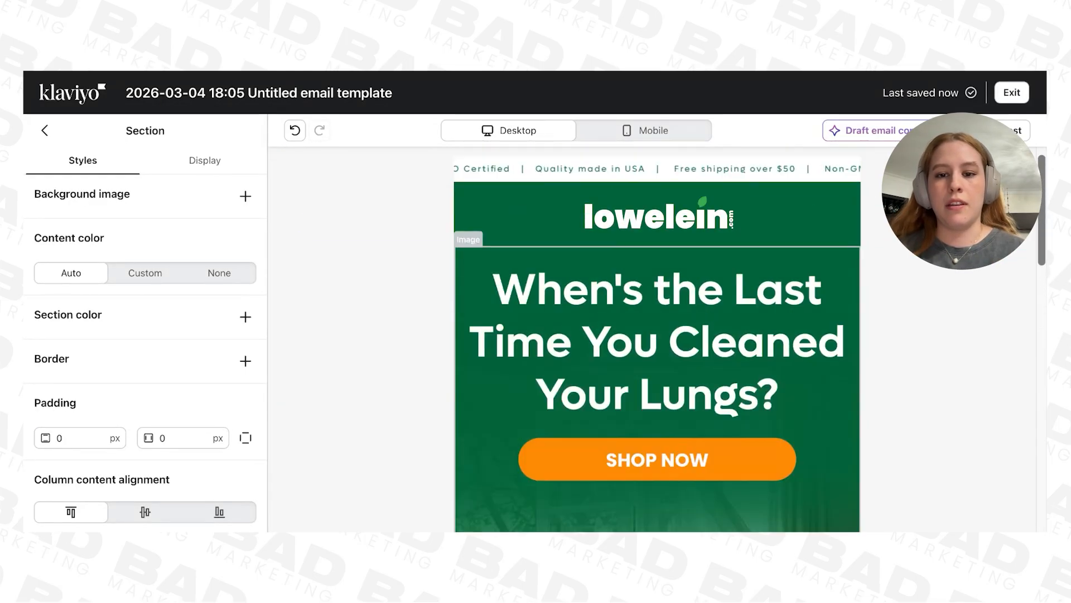
pyautogui.scroll(-8, 840, 298)
pyautogui.scroll(4, 840, 298)
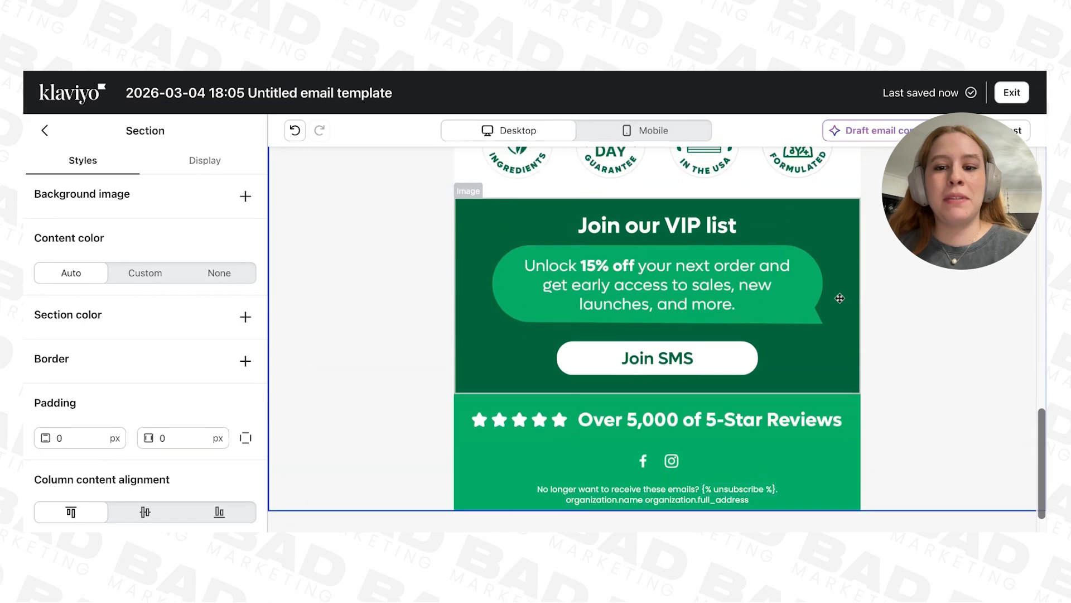
pyautogui.scroll(3, 839, 298)
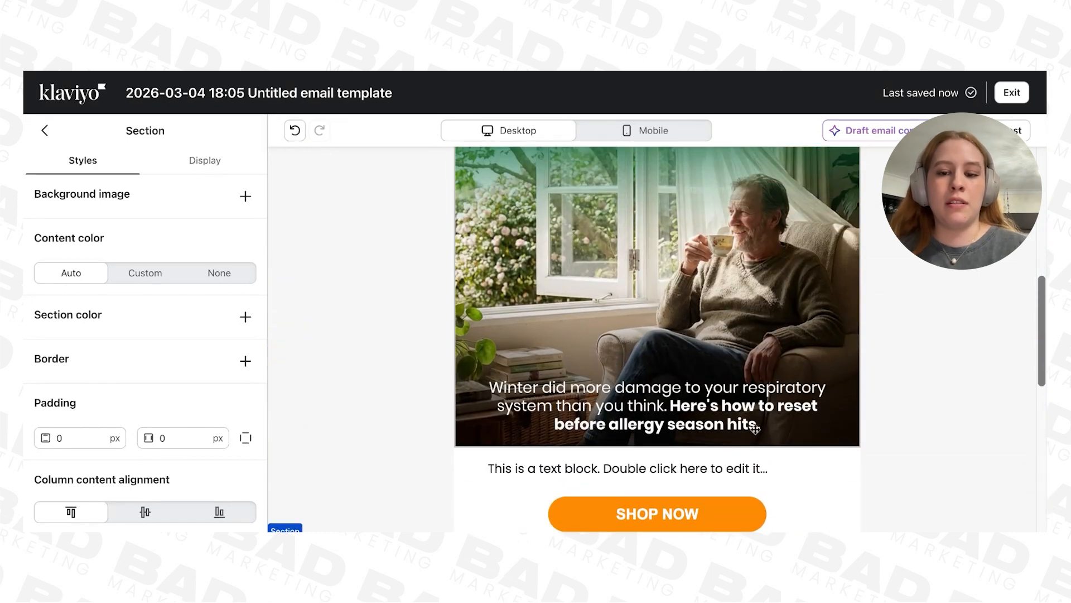
pyautogui.scroll(-2, 711, 469)
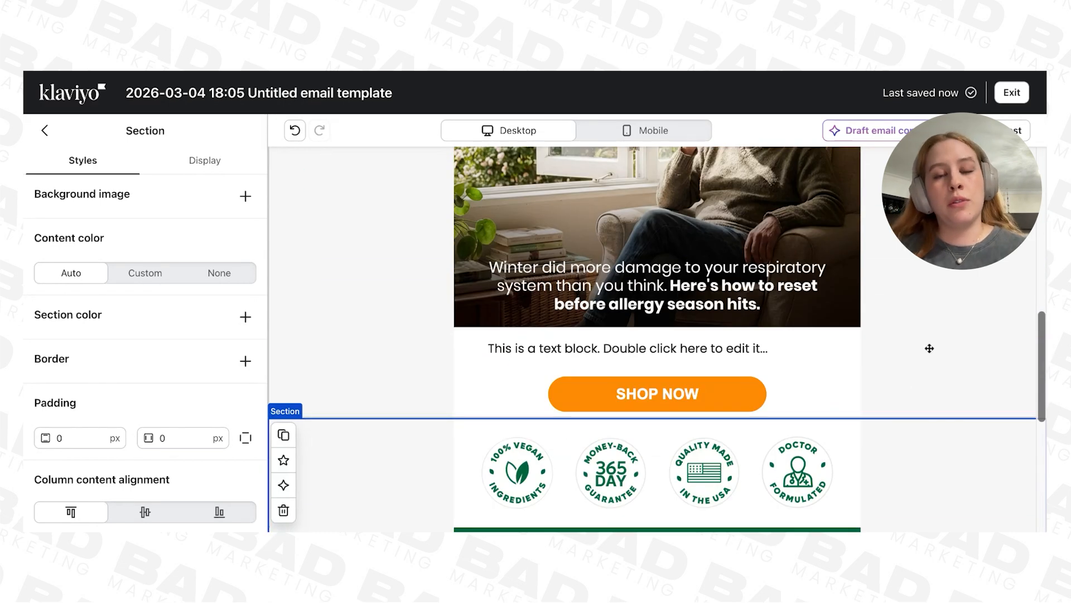
pyautogui.scroll(8, 929, 348)
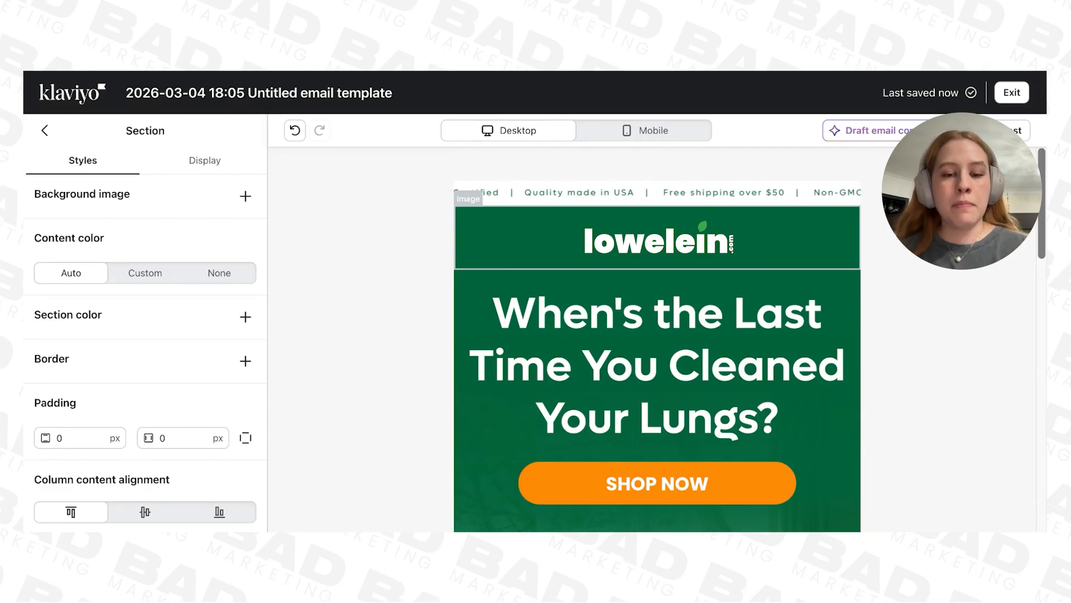
# Step: Save the whole header section with the scrolling banner and logo as universal content named "BM | Header green"
pyautogui.click(545, 267)
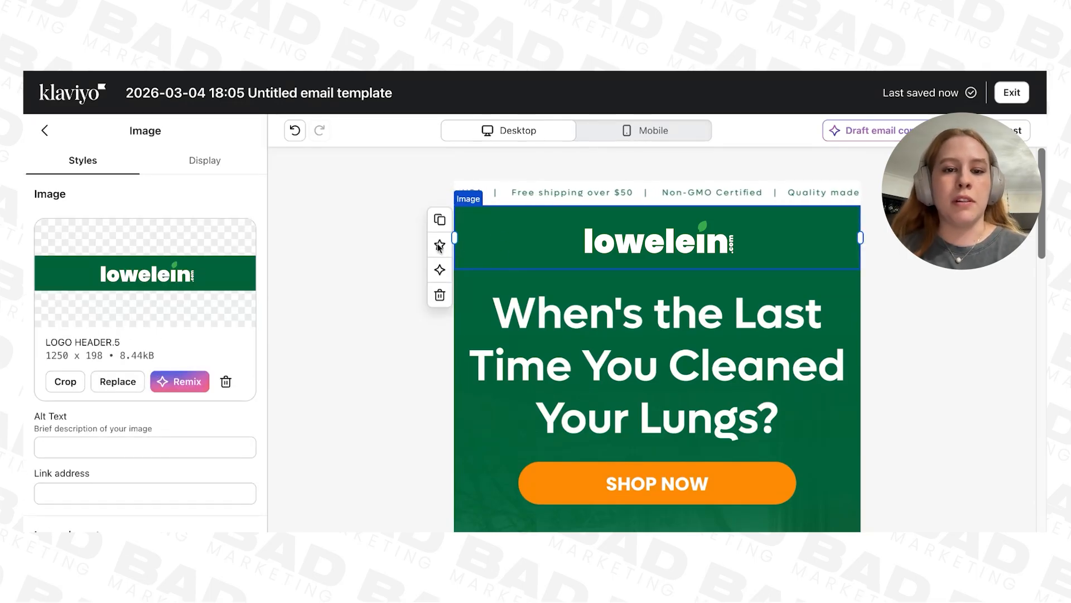
pyautogui.click(354, 227)
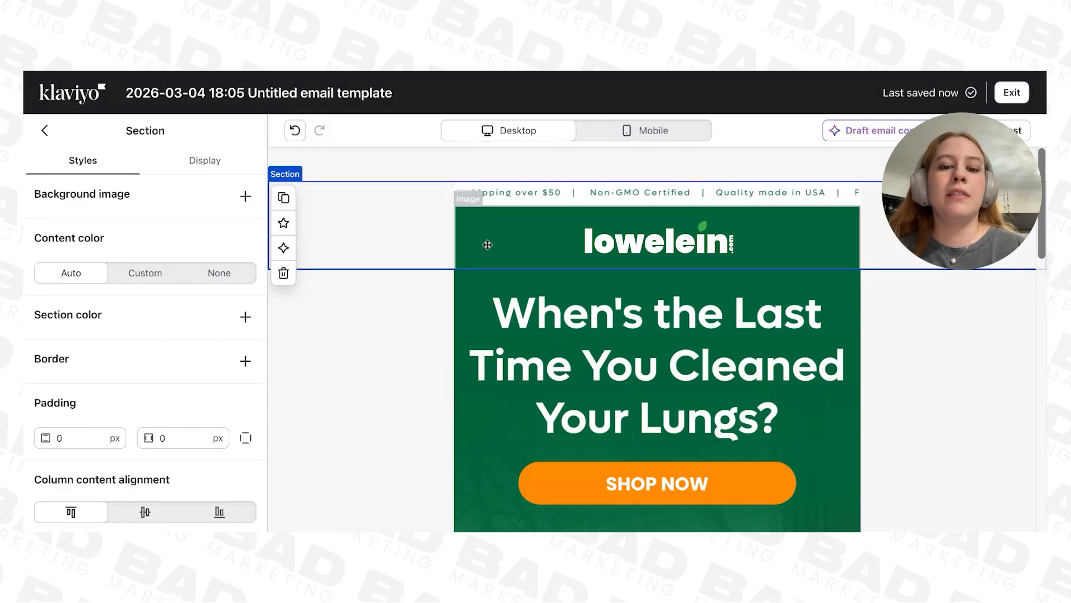
pyautogui.click(522, 240)
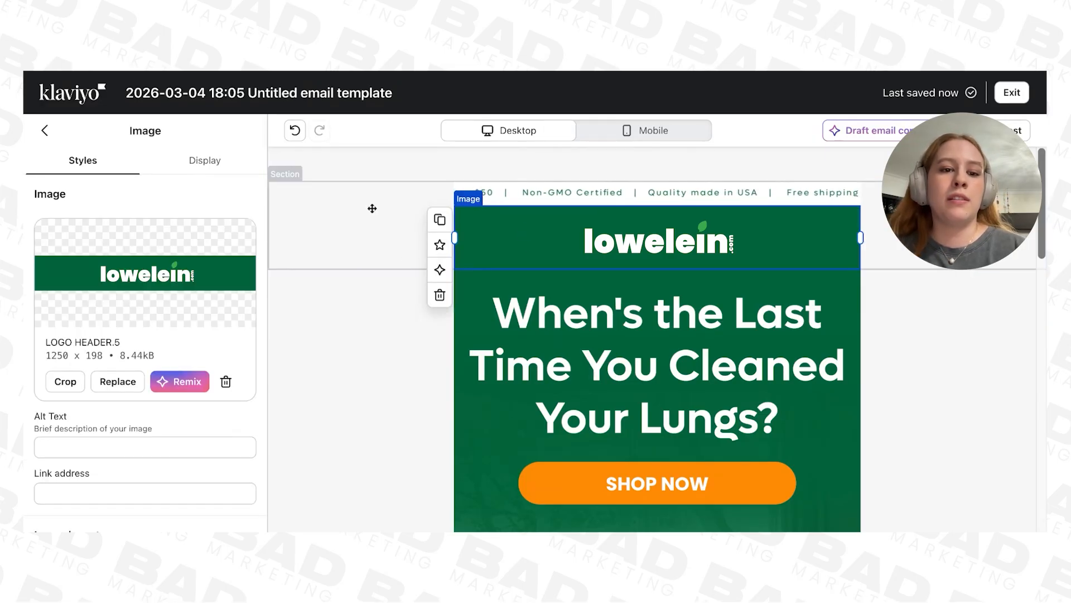
pyautogui.click(372, 209)
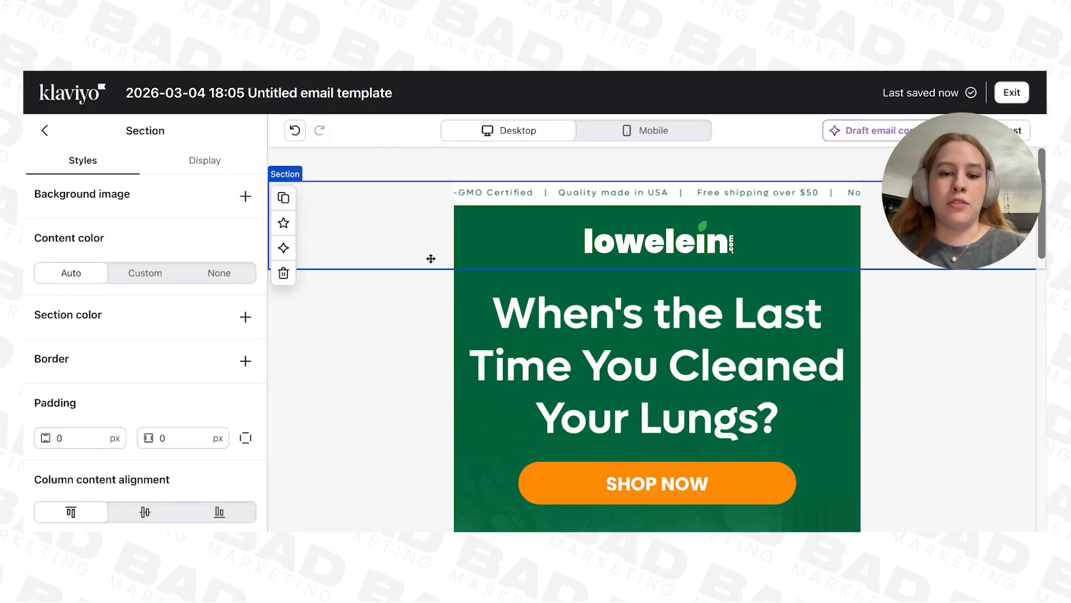
pyautogui.click(420, 298)
pyautogui.click(348, 223)
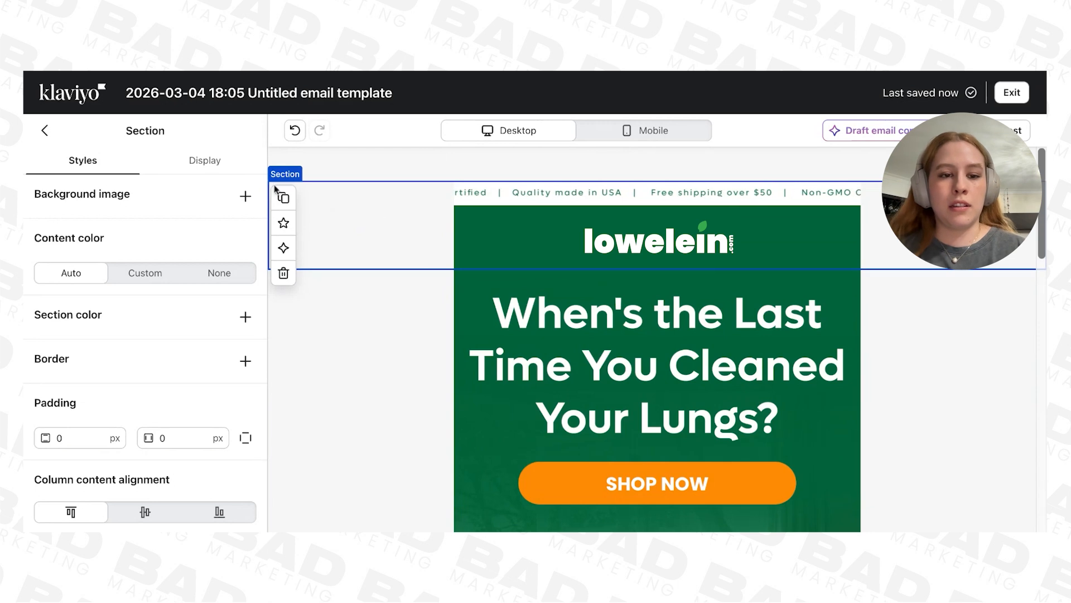
pyautogui.click(284, 222)
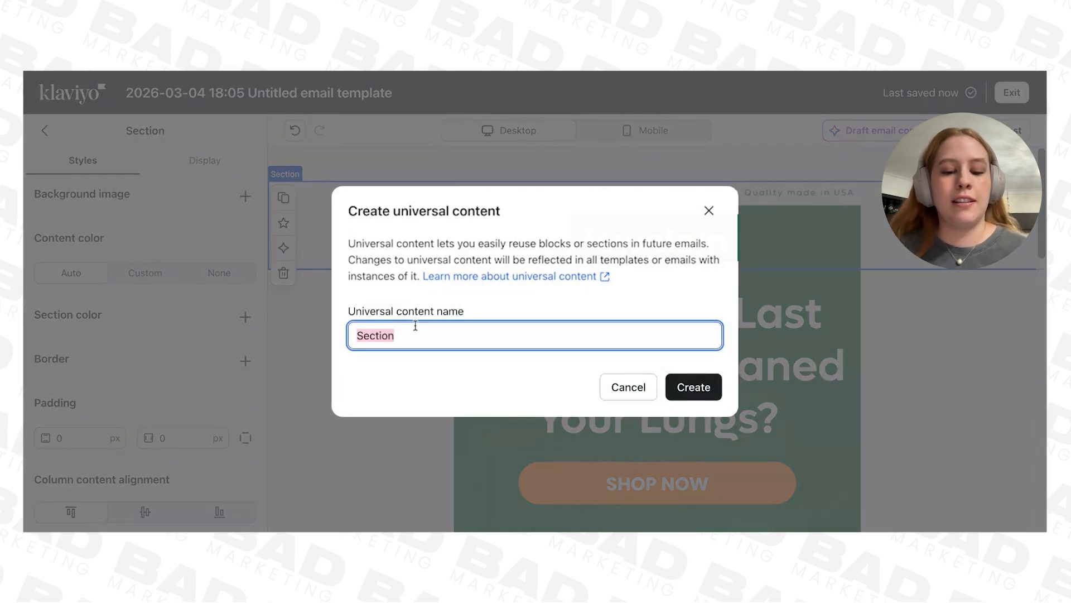
pyautogui.press('BackSpace')
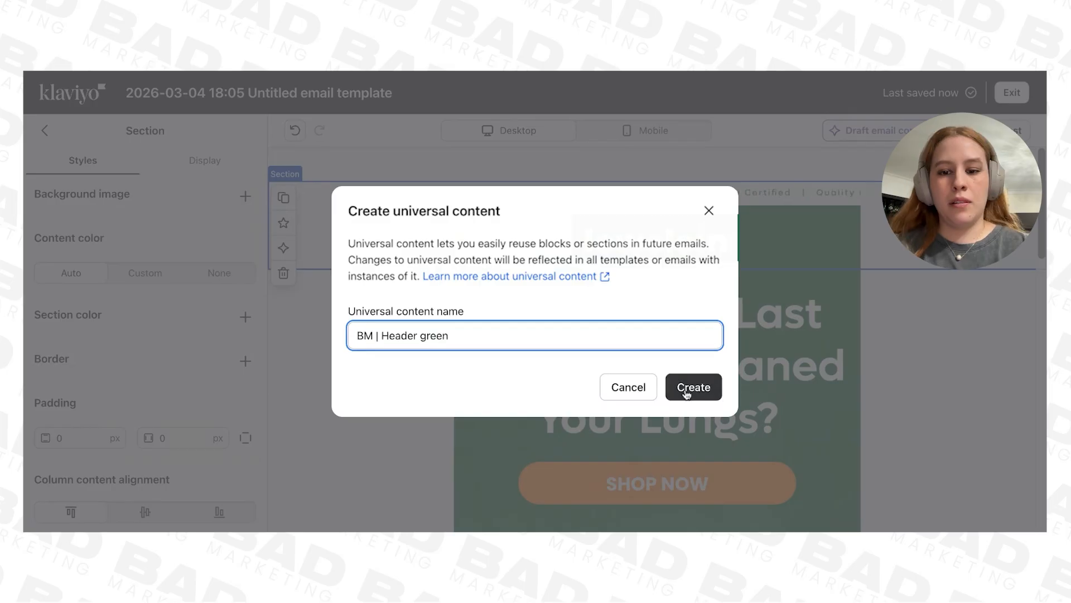
pyautogui.click(688, 394)
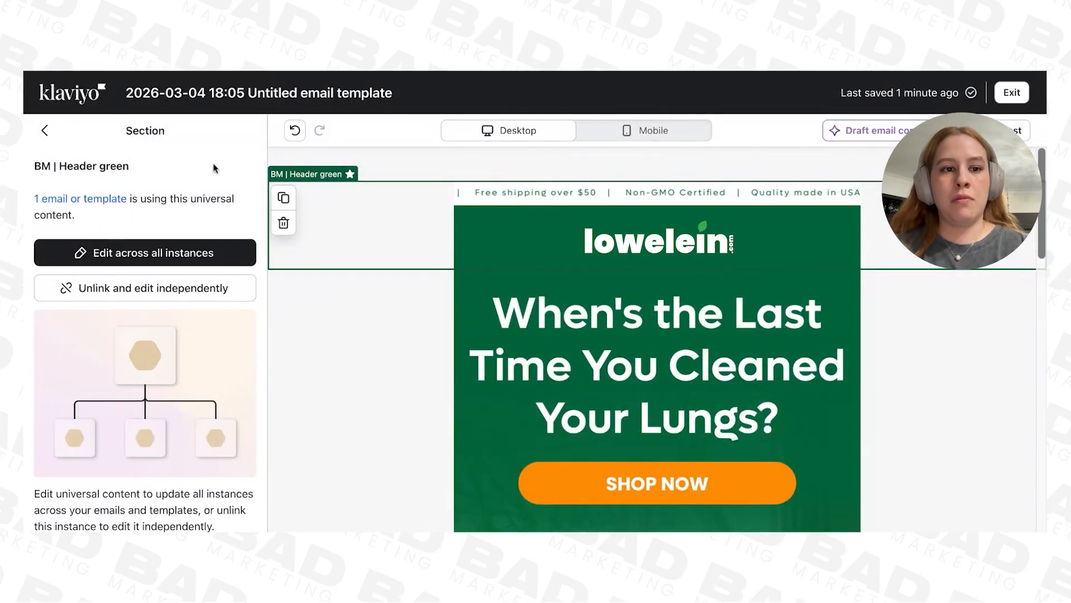
# Step: Open the universal content library and try to insert a saved item at the top of the template
pyautogui.click(46, 132)
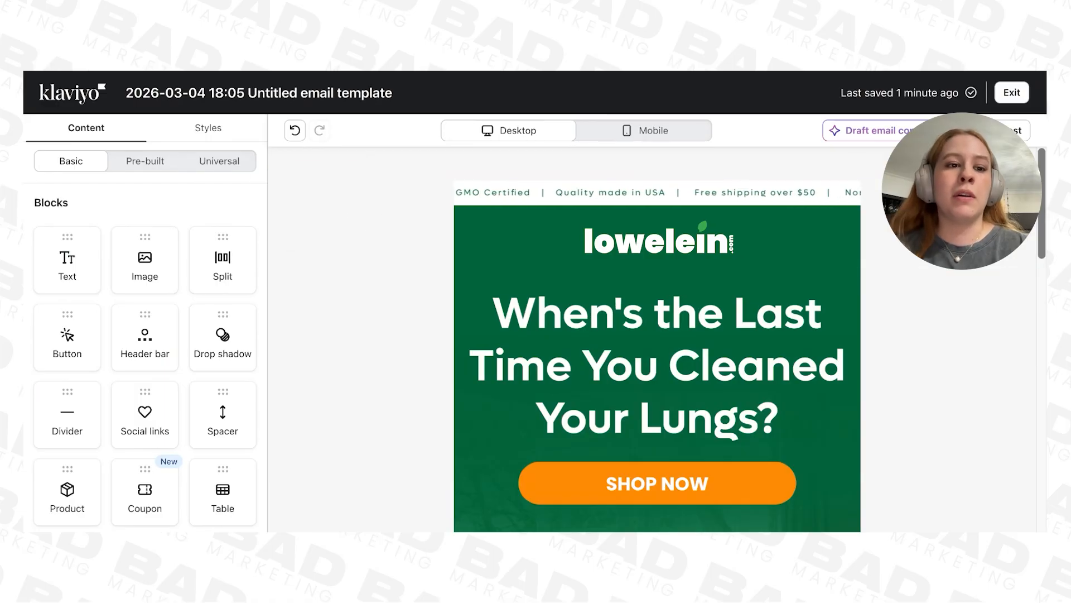
pyautogui.click(214, 164)
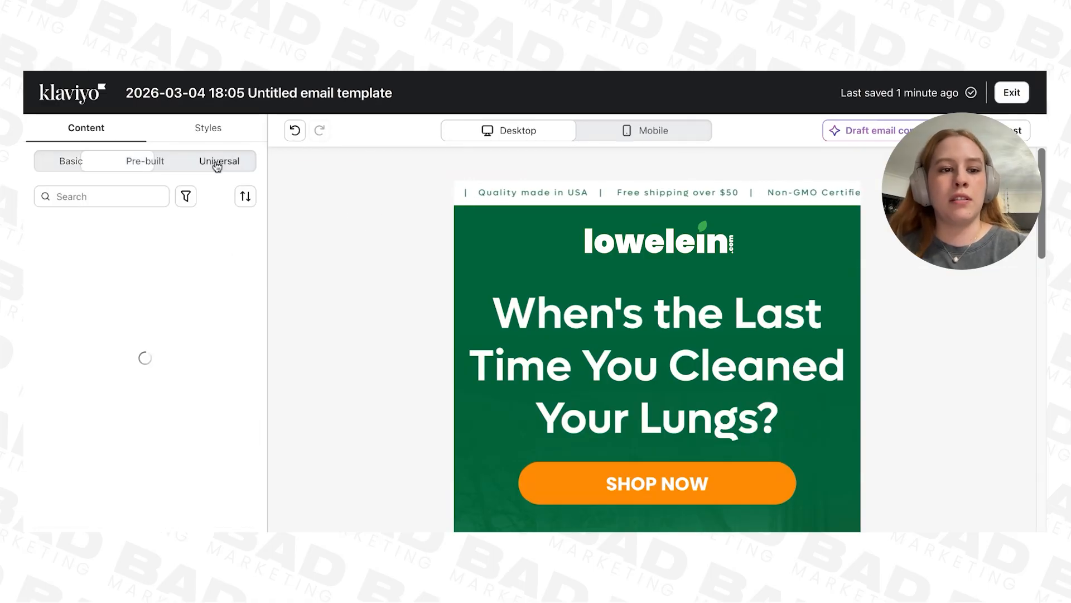
pyautogui.moveTo(131, 278); pyautogui.dragTo(391, 184)
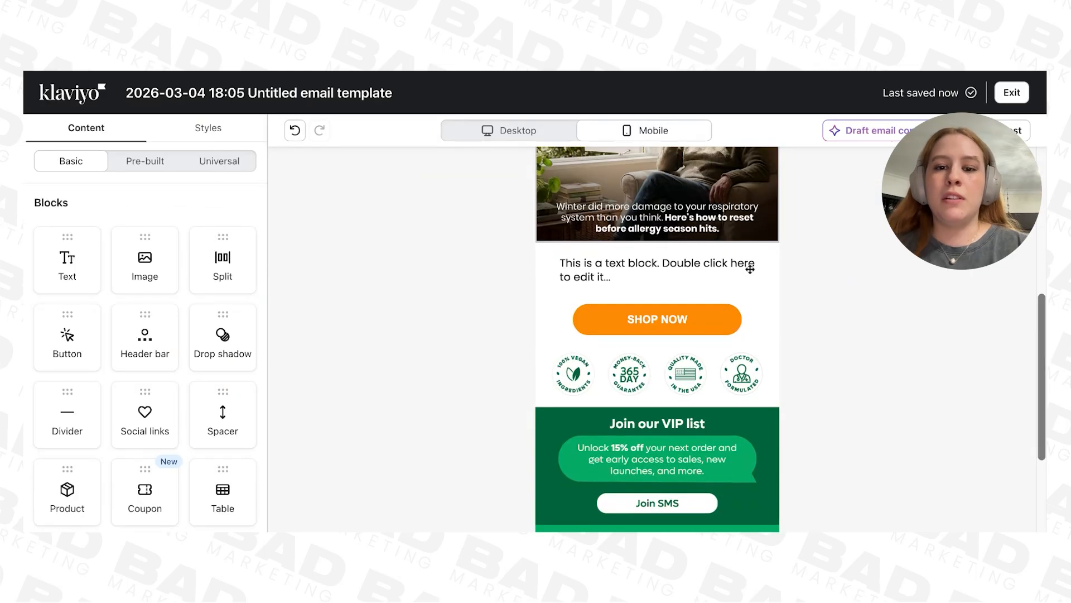
# Step: Compare the text and button blocks below the hero image in the desktop and mobile views
pyautogui.click(748, 265)
pyautogui.scroll(10, 658, 334)
pyautogui.click(550, 137)
pyautogui.scroll(-15, 677, 319)
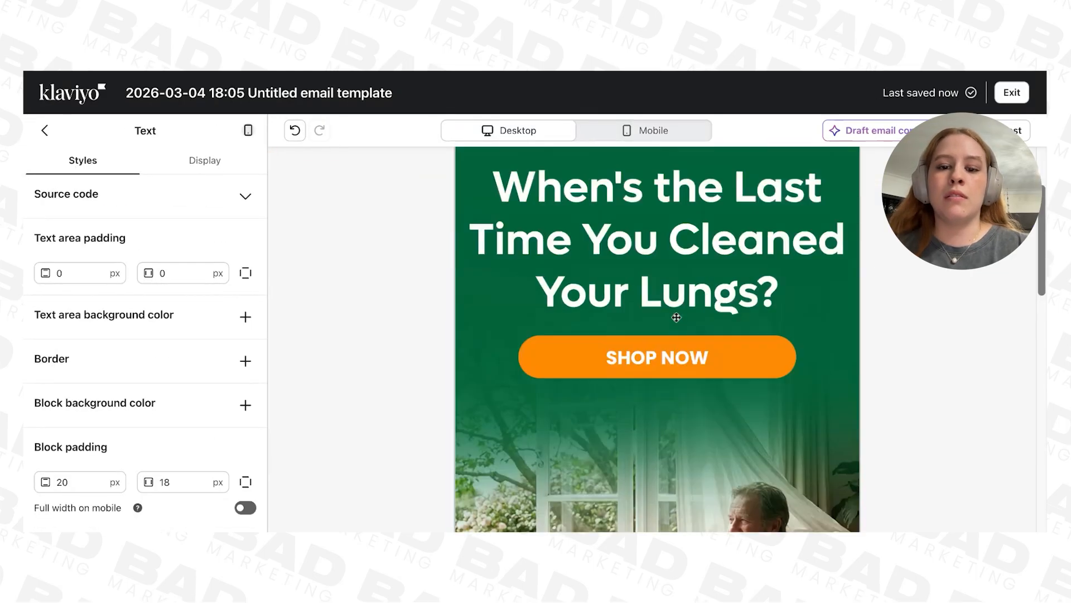
pyautogui.scroll(3, 675, 301)
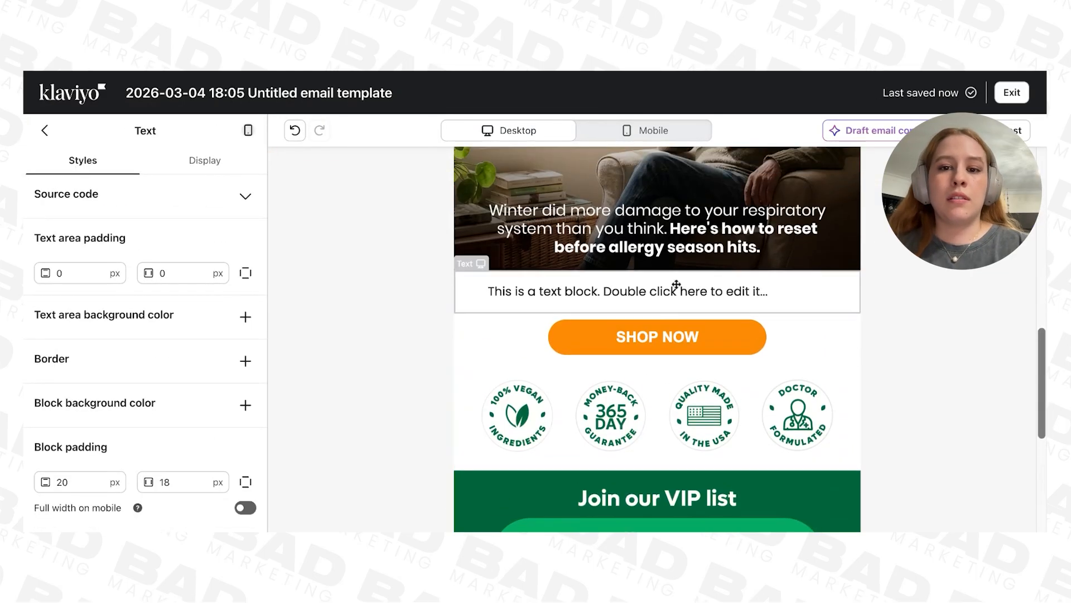
pyautogui.click(654, 130)
pyautogui.scroll(10, 642, 343)
pyautogui.scroll(-10, 649, 349)
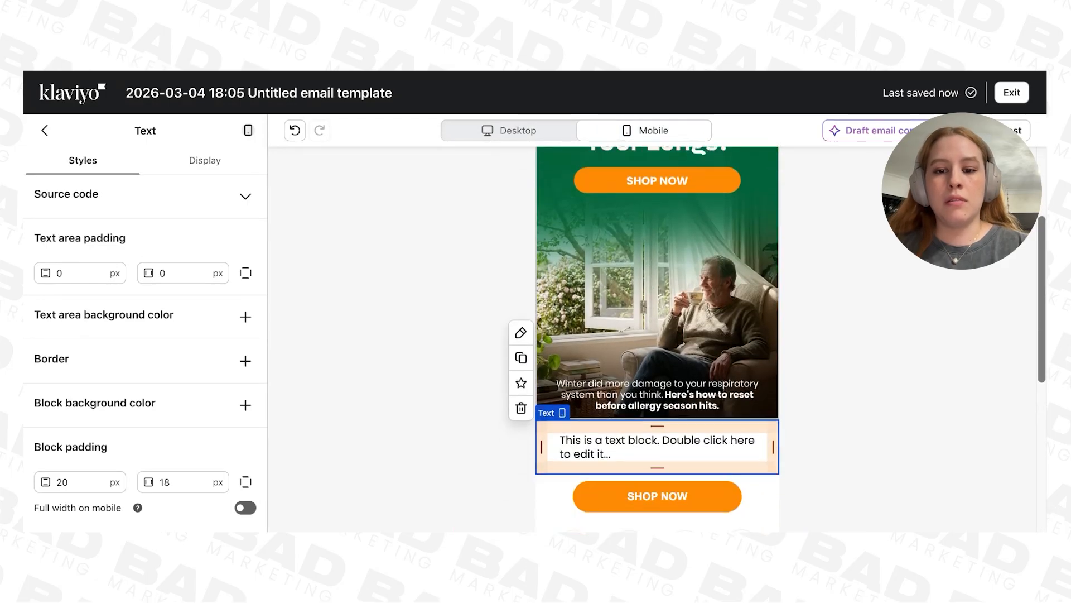
pyautogui.scroll(3, 614, 335)
# Step: Save the mobile-only SHOP NOW button as universal content named "BM | Mobile button"
pyautogui.click(541, 276)
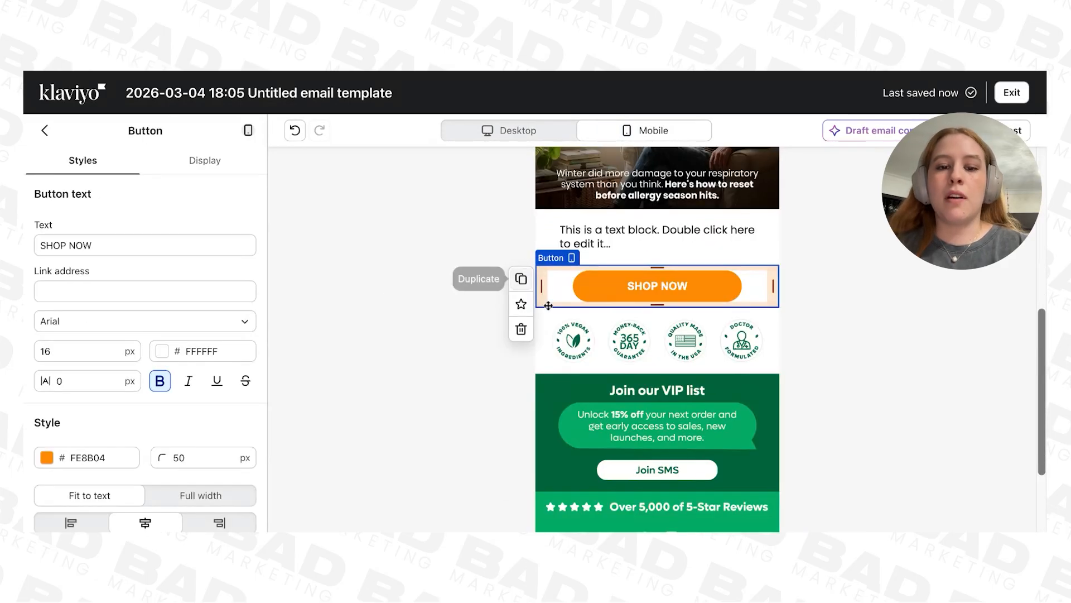
pyautogui.click(511, 130)
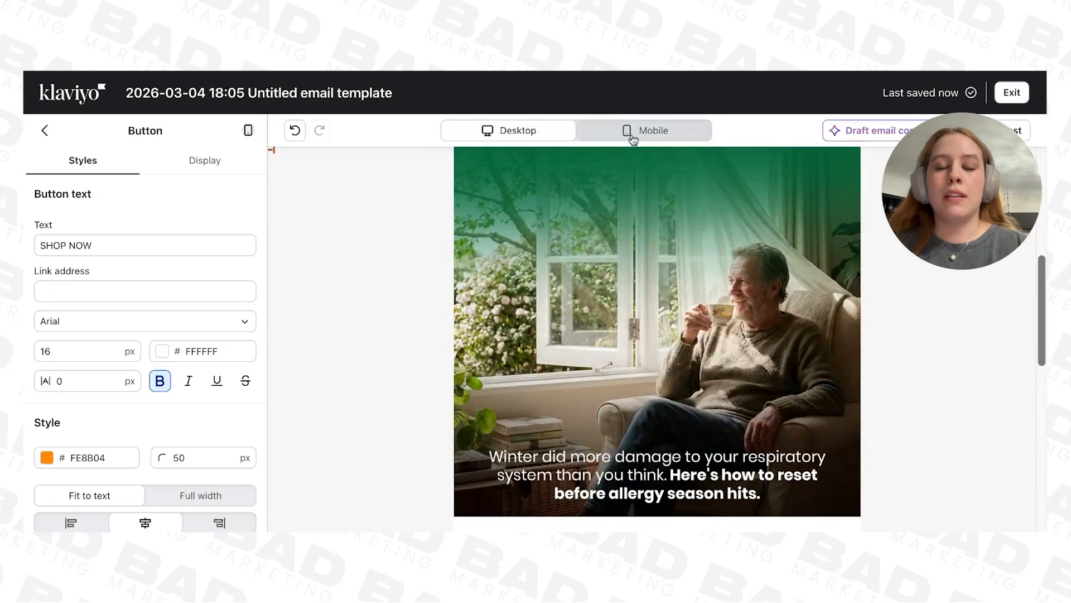
pyautogui.click(623, 134)
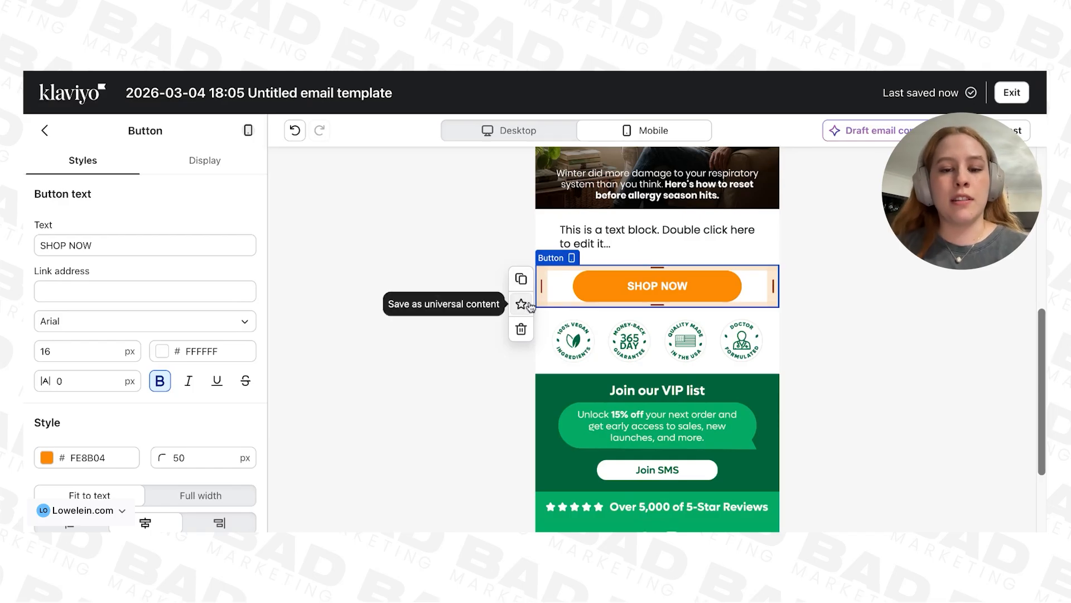
pyautogui.click(526, 304)
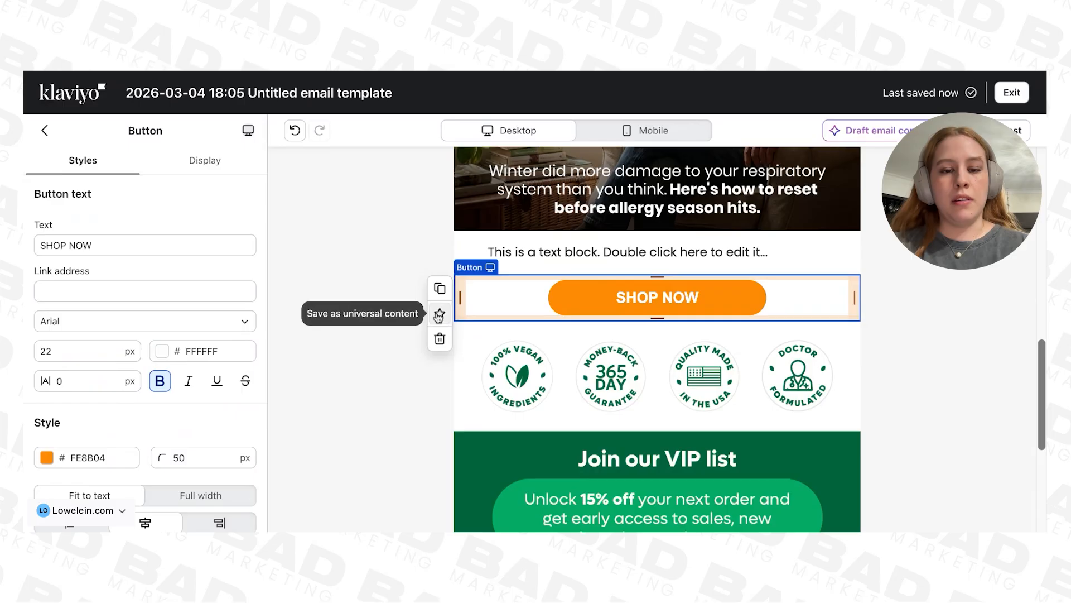
# Step: Save the desktop-only SHOP NOW button as universal content named "BM | Desktop button"
pyautogui.click(438, 310)
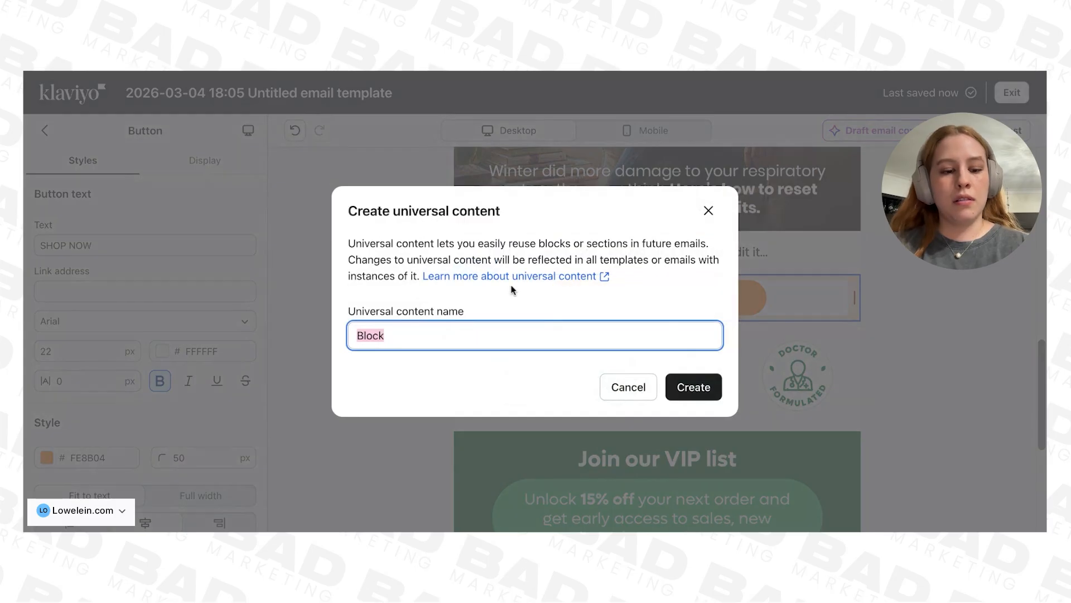
pyautogui.write('BM | Desktop button')
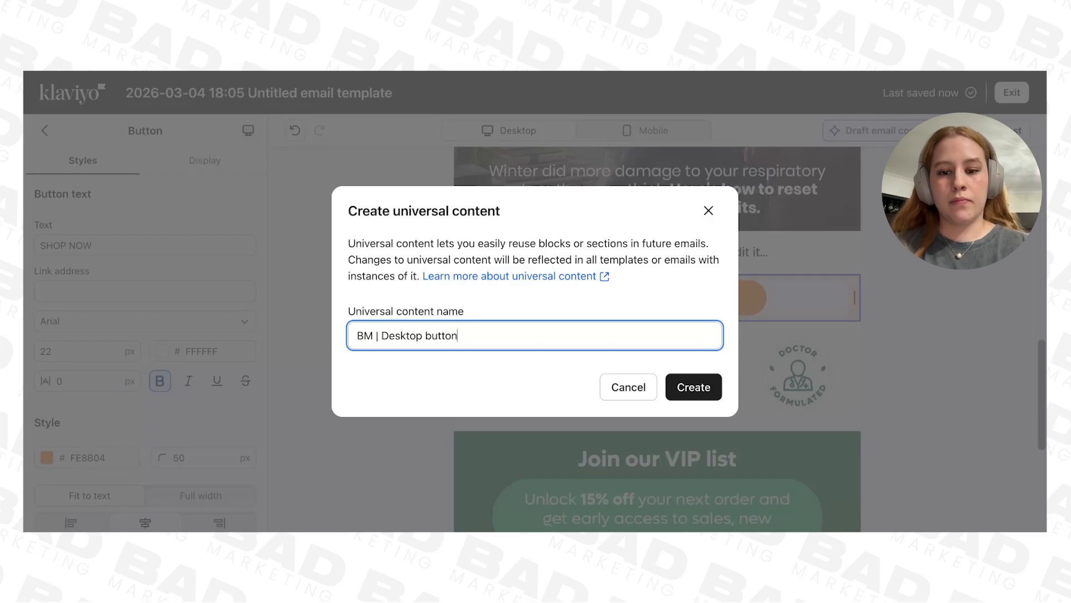
pyautogui.click(693, 386)
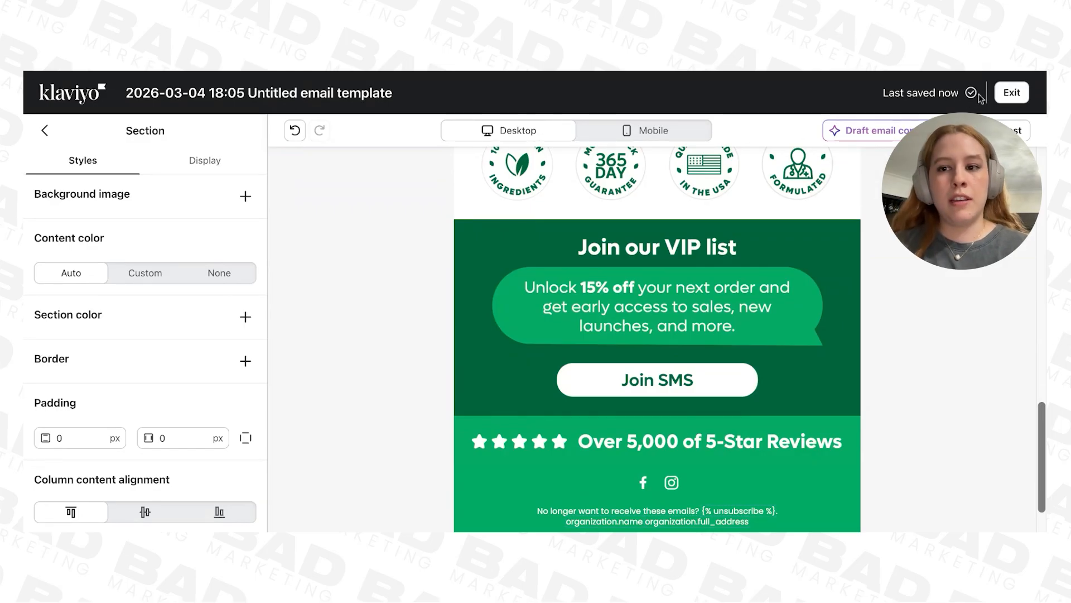
# Step: Exit the template editor and look over the saved email templates
pyautogui.click(1012, 92)
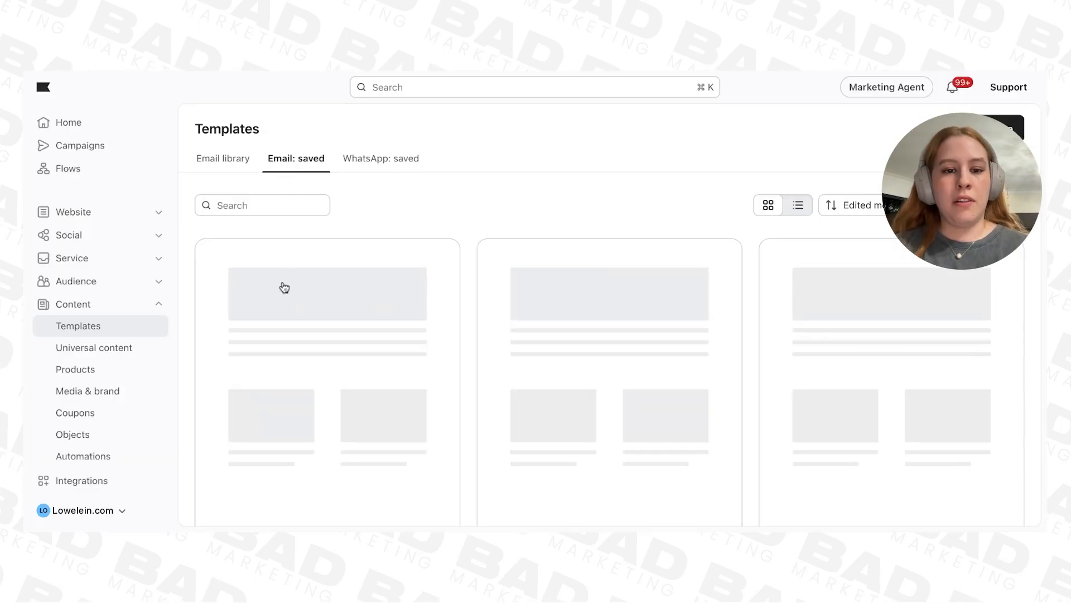
pyautogui.scroll(-1, 371, 399)
pyautogui.scroll(1, 376, 408)
pyautogui.scroll(-1, 376, 407)
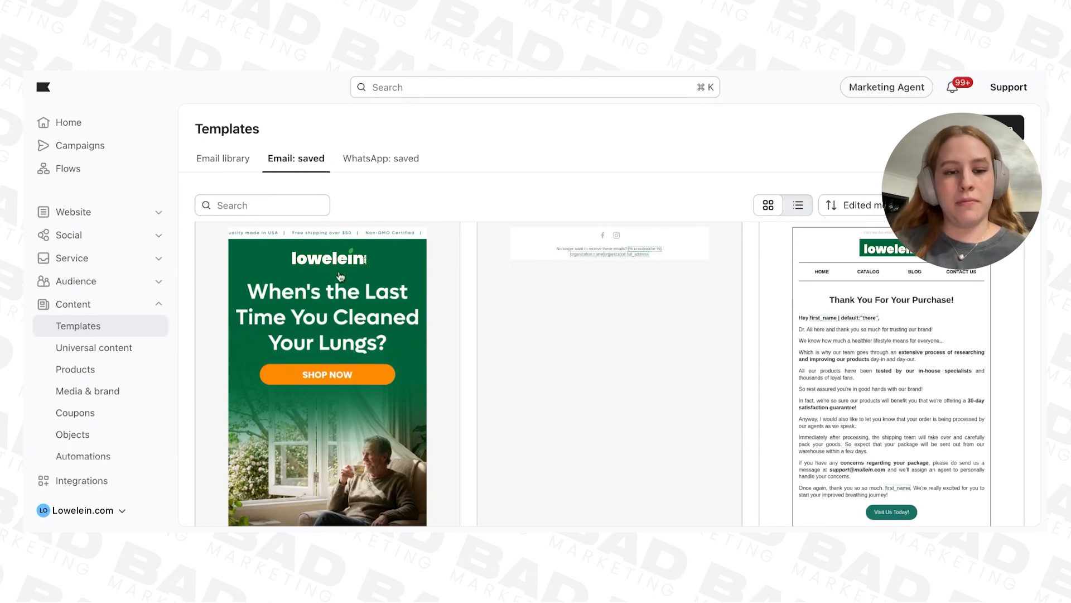
pyautogui.scroll(1, 317, 328)
# Step: Create a new campaign from the Campaigns area, keeping its default name, and proceed to the recipients setup
pyautogui.click(76, 146)
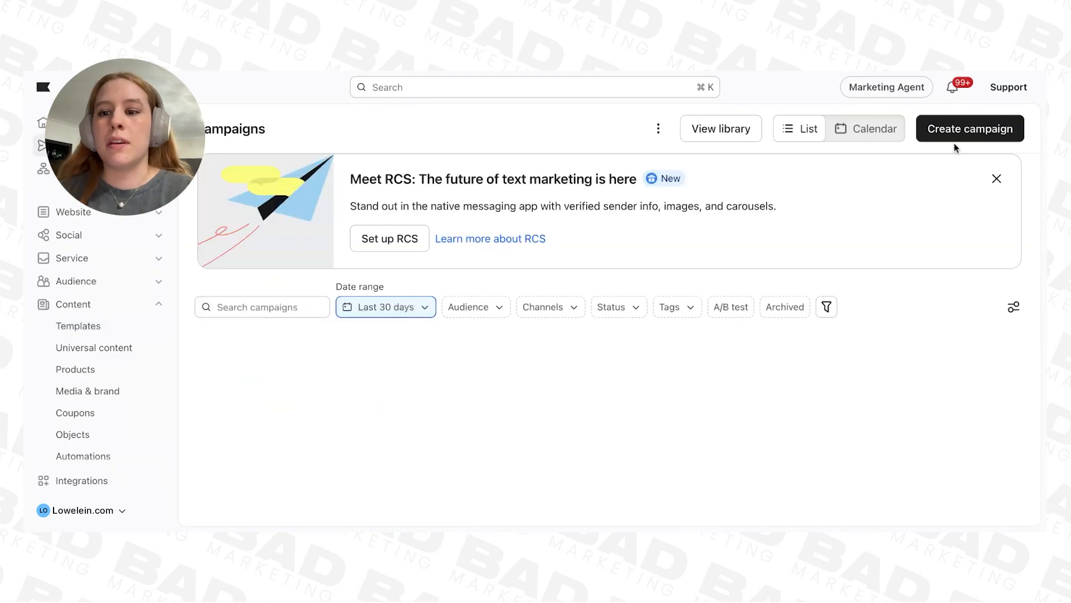
pyautogui.click(960, 135)
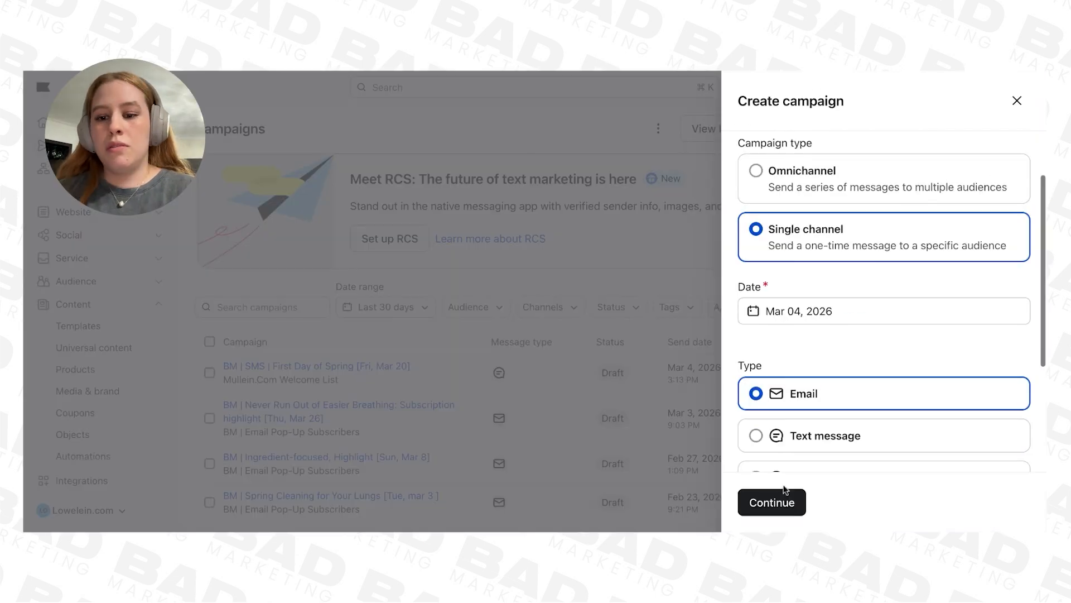
pyautogui.click(784, 491)
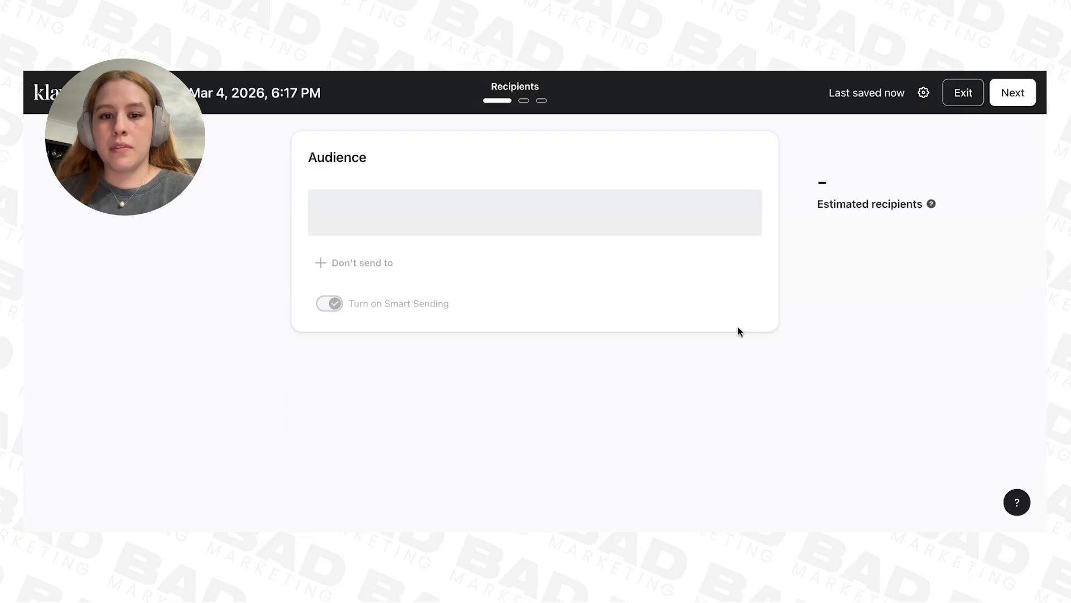
# Step: Set the campaign audience to the "BM I Quiz Answers Website" list and continue to the message setup
pyautogui.click(1014, 93)
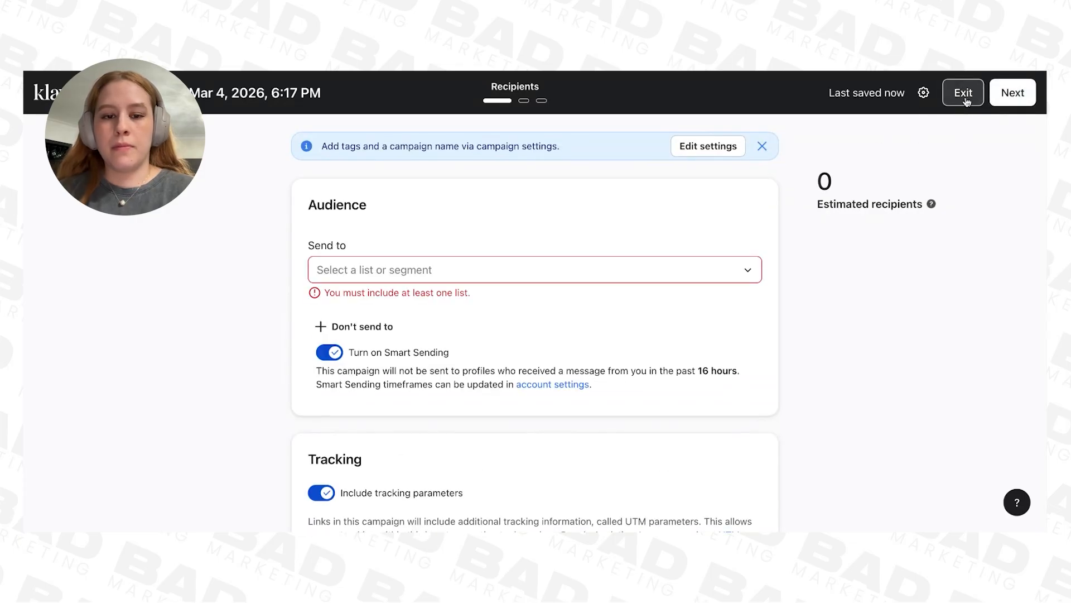
pyautogui.click(718, 277)
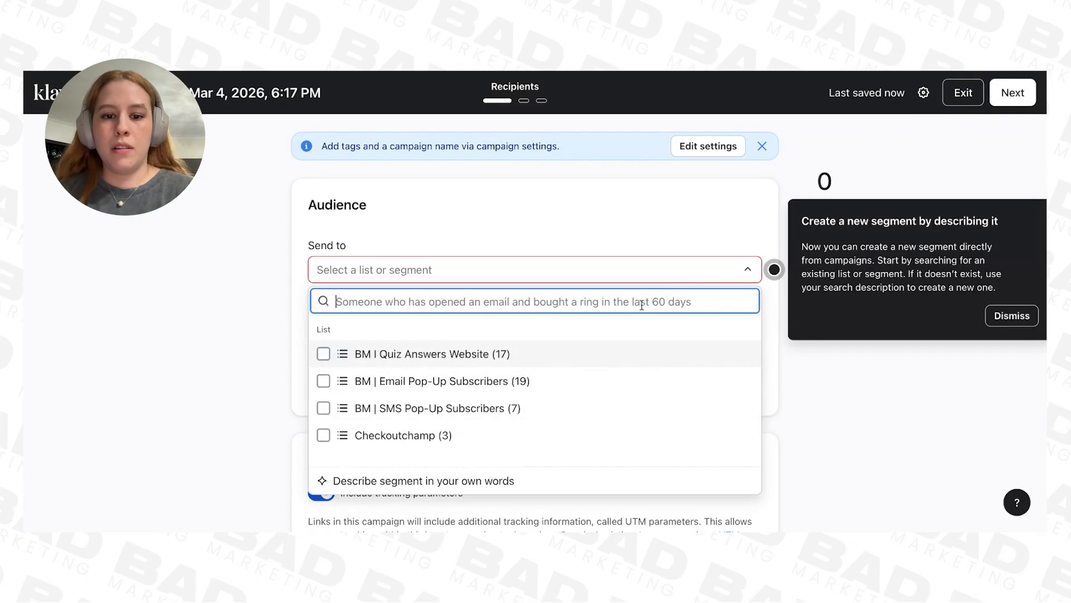
pyautogui.click(614, 355)
pyautogui.click(1007, 102)
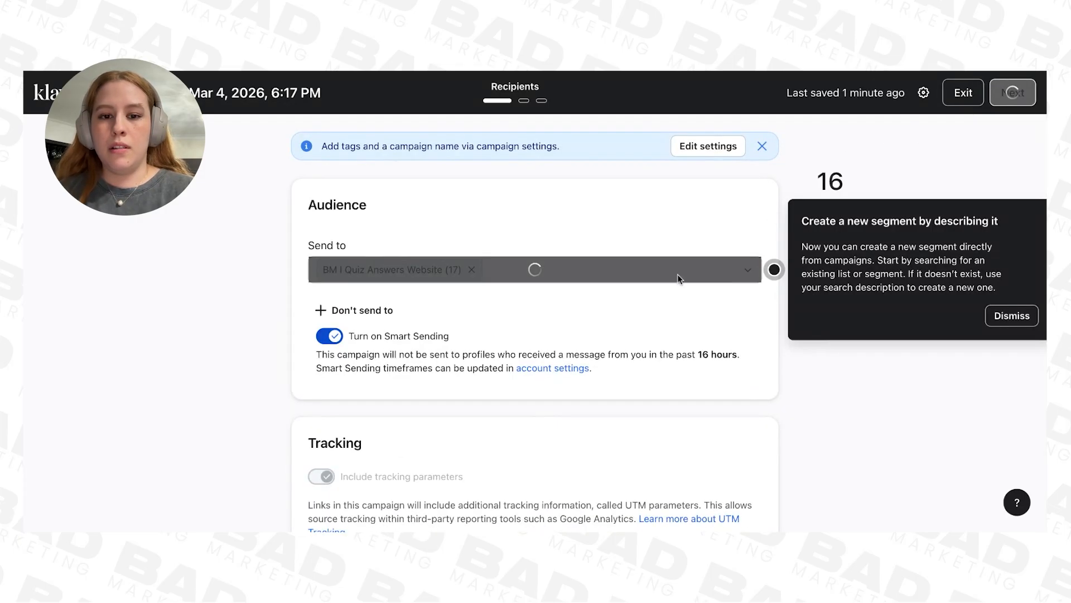
pyautogui.scroll(-3, 210, 430)
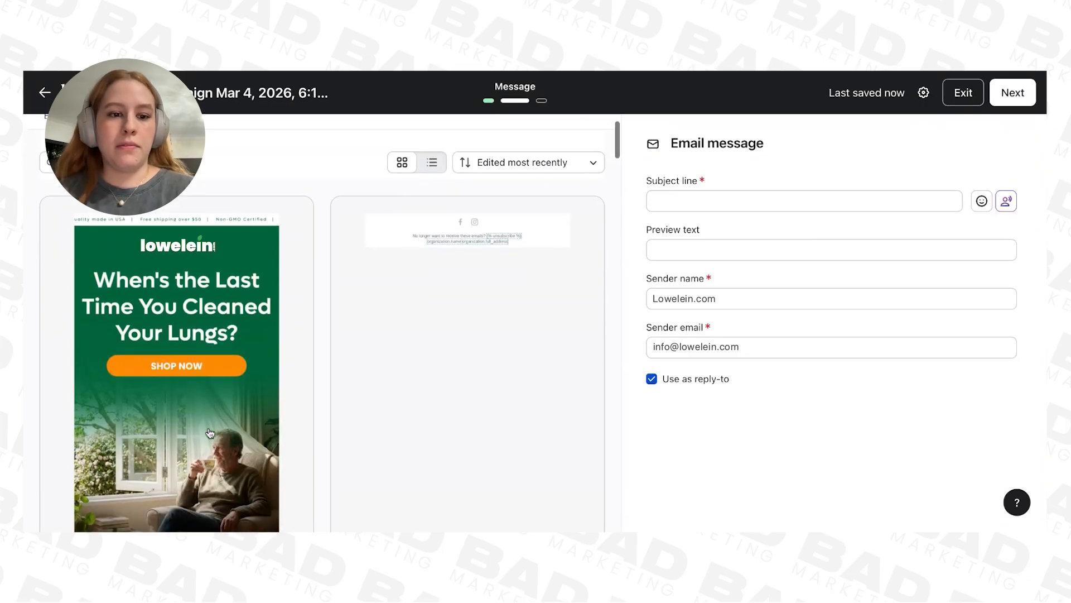
pyautogui.scroll(3, 223, 391)
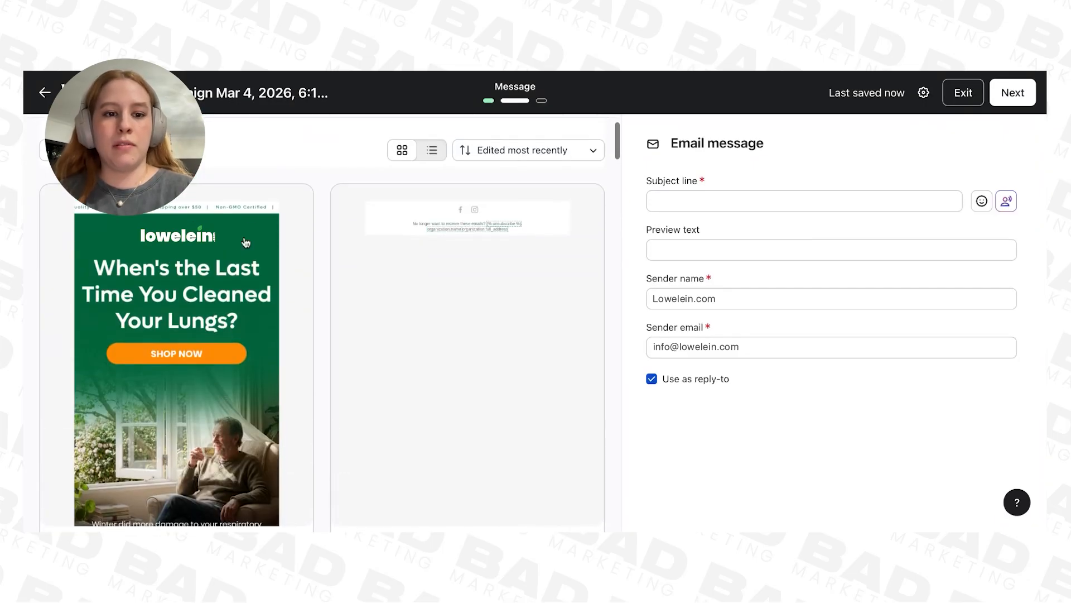
pyautogui.click(257, 200)
pyautogui.click(736, 483)
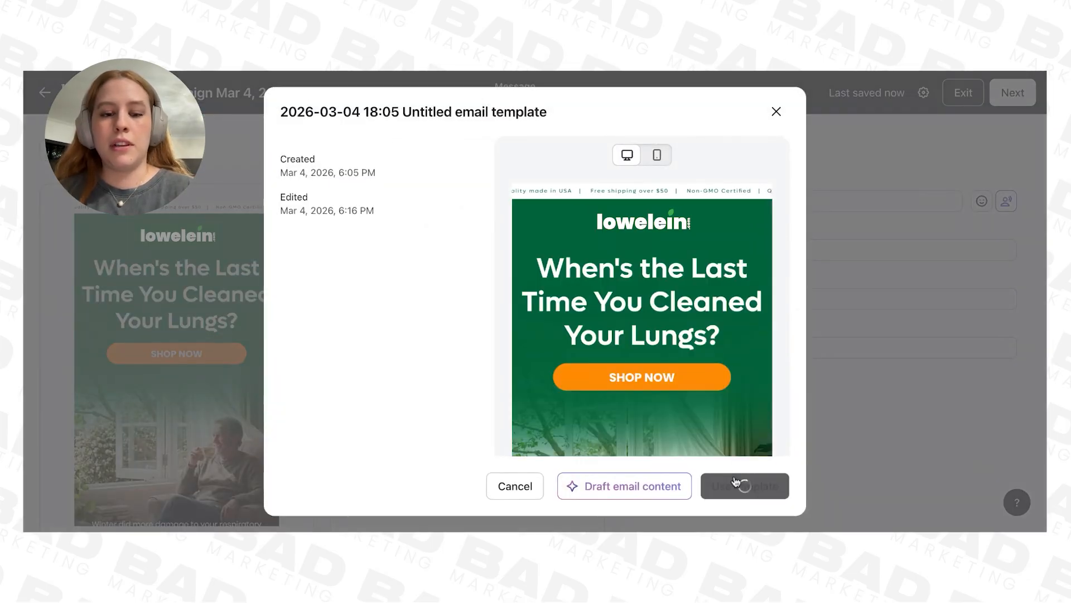
pyautogui.scroll(-10, 722, 349)
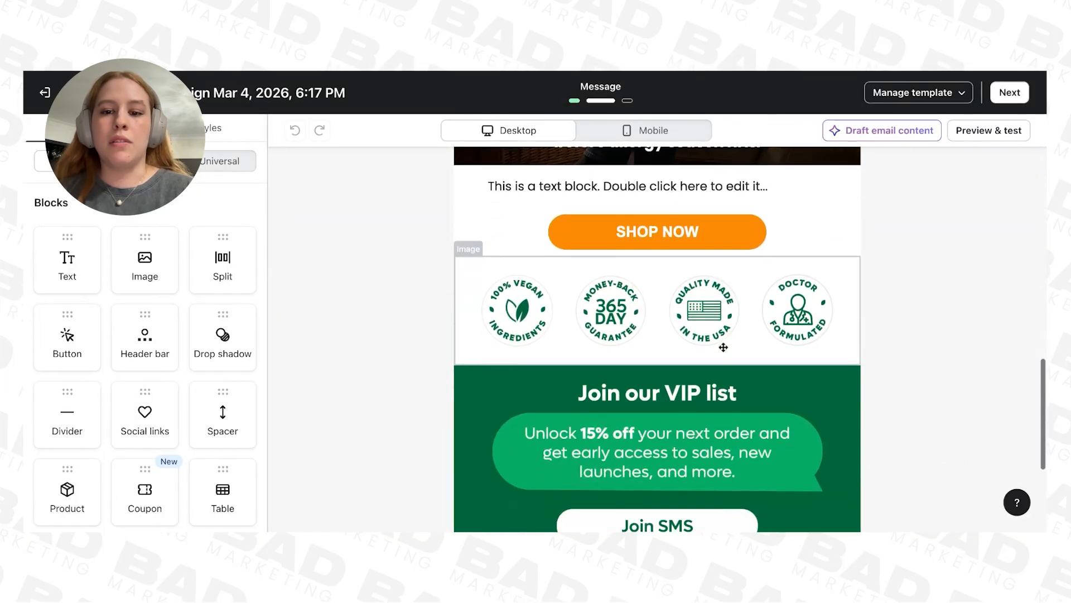
pyautogui.scroll(10, 658, 339)
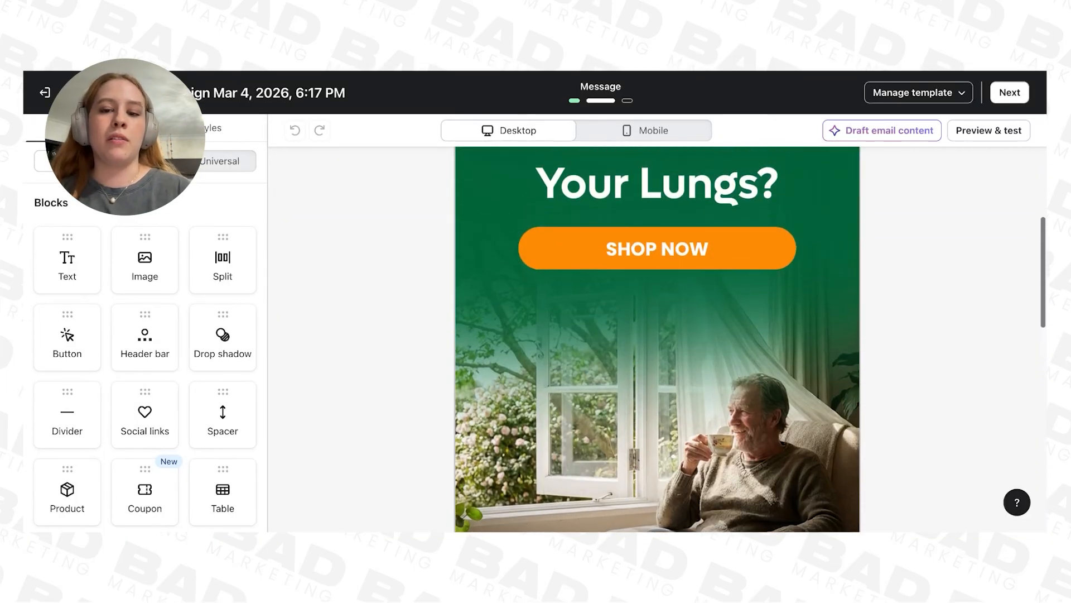